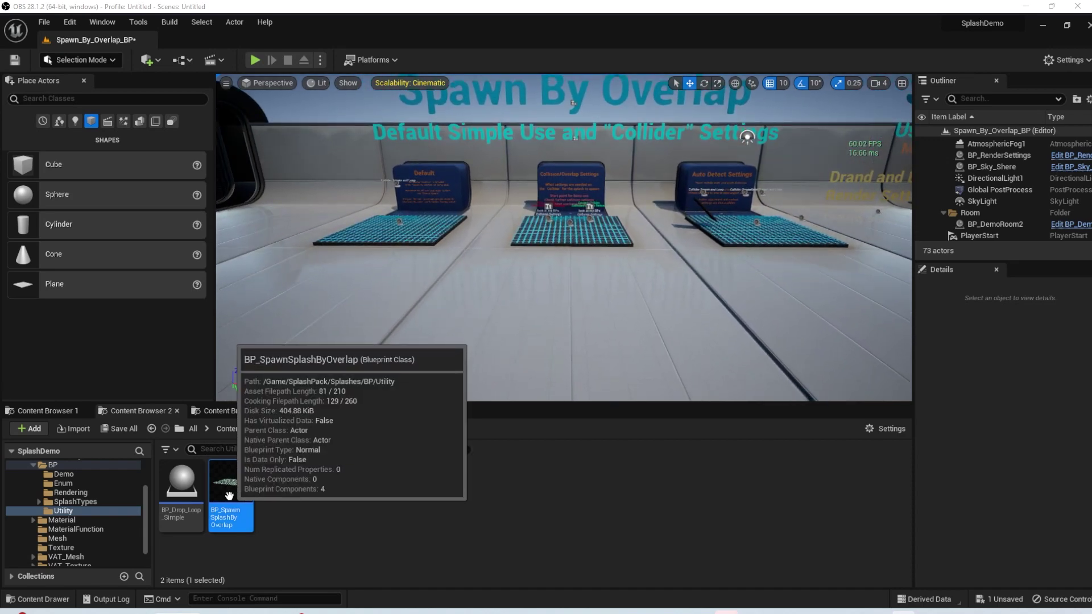
Place the BP_SpawnSplashByOverlap blueprint on the floor in front of the three demo mats.
{"action": "left_click_drag", "start_coordinate": [230, 484], "coordinate": [577, 301]}
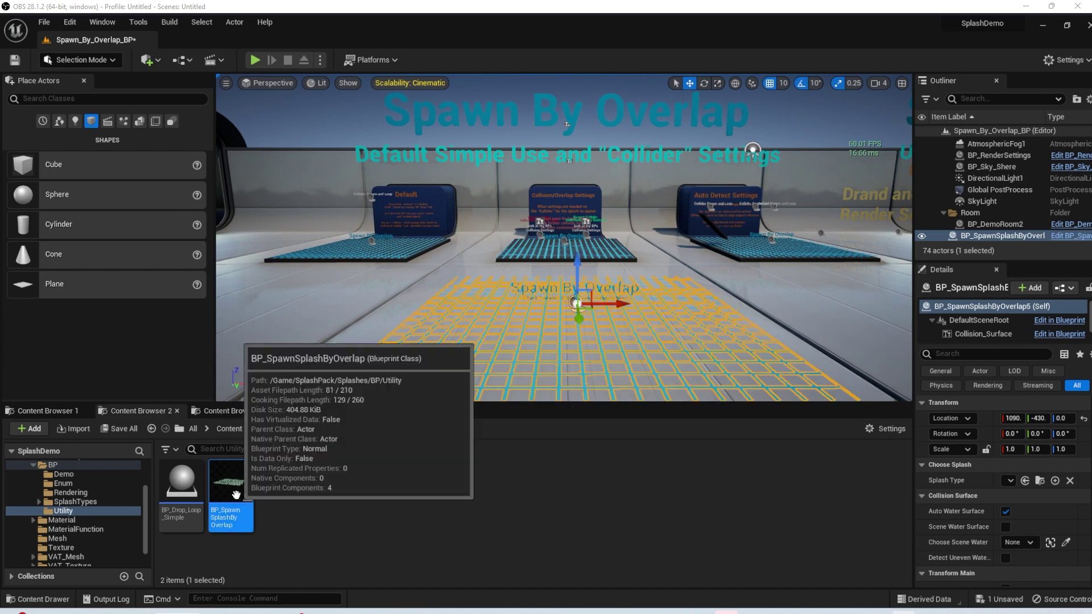
{"action": "right_click_drag", "start_coordinate": [553, 350], "coordinate": [554, 390]}
{"action": "scroll", "coordinate": [474, 243], "scroll_direction": "down", "scroll_amount": 5}
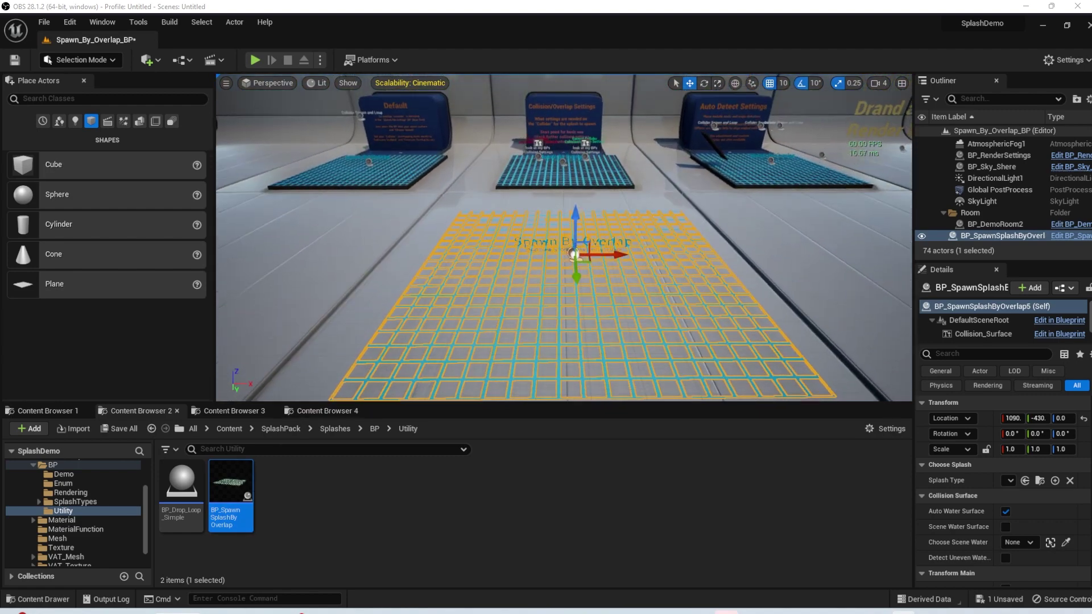
Add a sphere shape to the level above the new splash grid and turn on Simulate Physics for it.
{"action": "left_click_drag", "start_coordinate": [33, 198], "coordinate": [528, 148]}
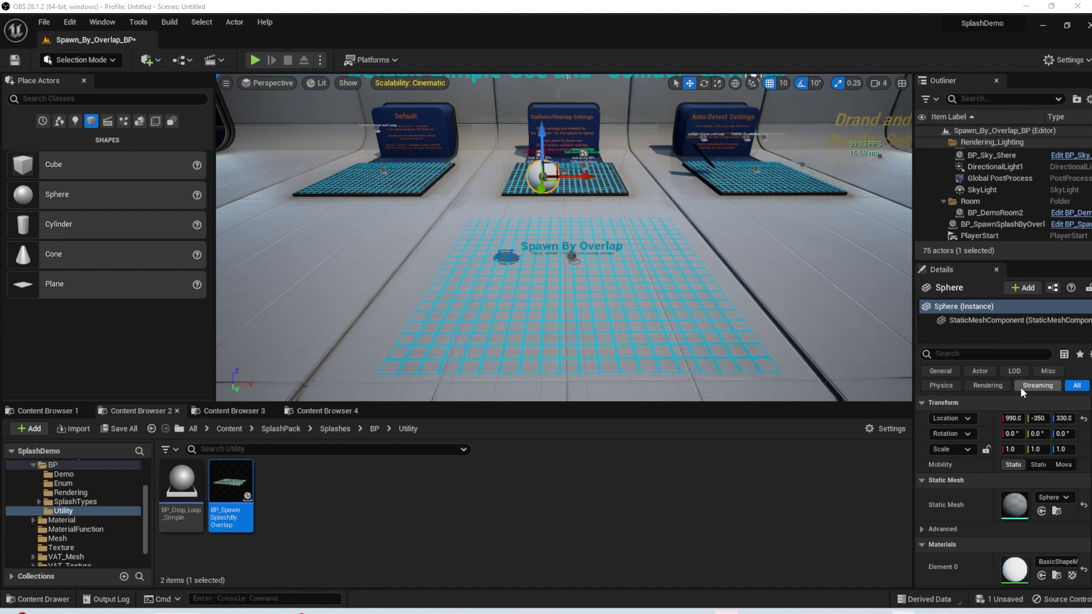
{"action": "type", "text": "p"}
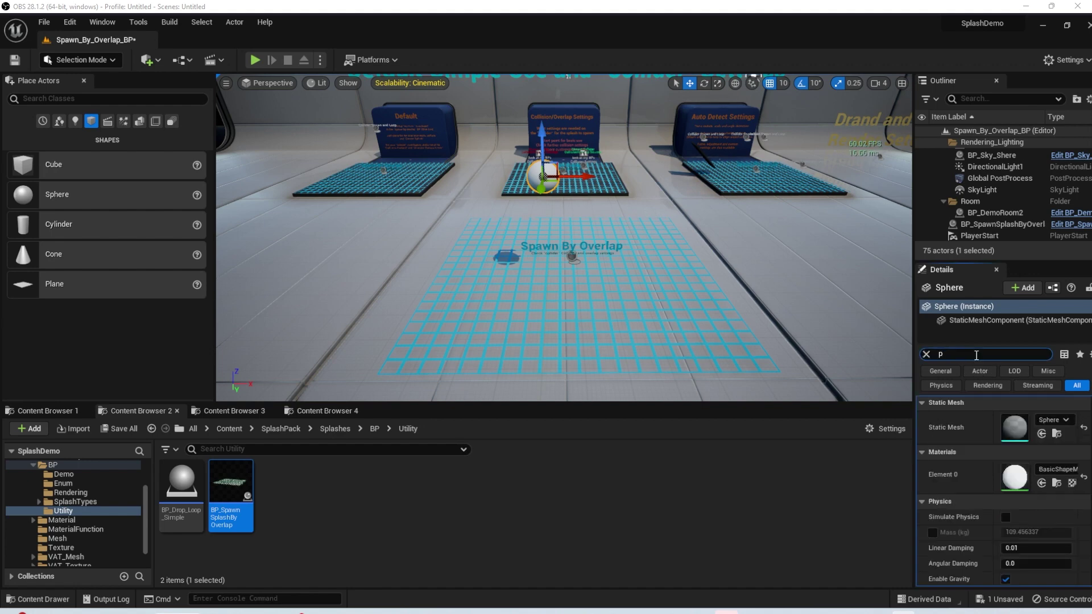
{"action": "type", "text": "hys"}
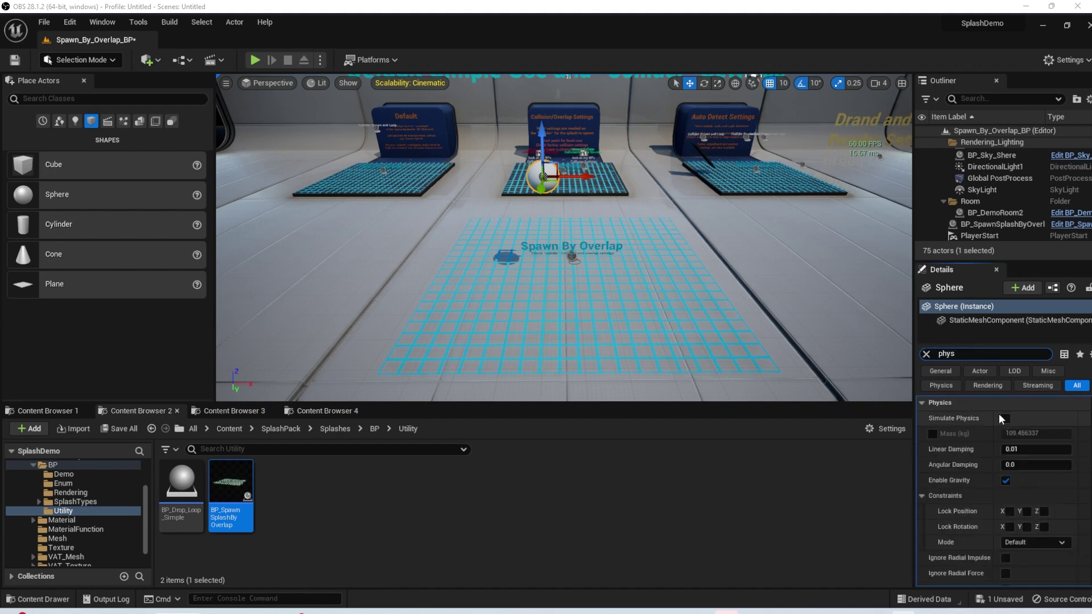
Move the sphere above the splash grid, to about X 1280, Y -350, Z 240.
{"action": "right_click_drag", "start_coordinate": [733, 267], "coordinate": [731, 230]}
{"action": "left_click_drag", "start_coordinate": [581, 171], "coordinate": [640, 170]}
{"action": "left_click_drag", "start_coordinate": [609, 132], "coordinate": [609, 159]}
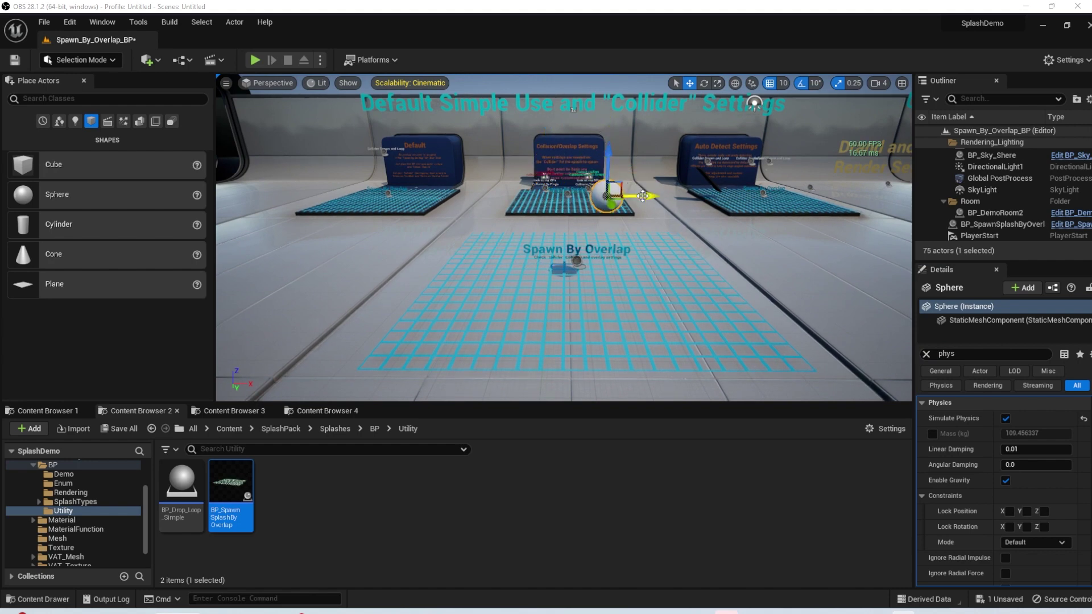
{"action": "left_click_drag", "start_coordinate": [642, 196], "coordinate": [668, 182]}
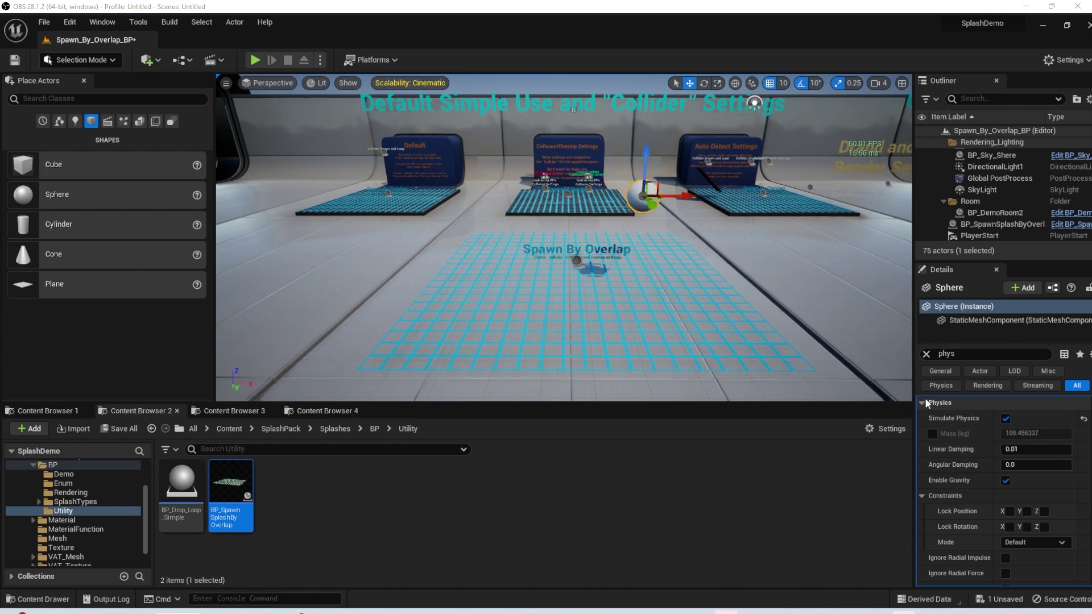
{"action": "left_click_drag", "start_coordinate": [644, 155], "coordinate": [630, 317]}
{"action": "key", "text": "ctrl+z"}
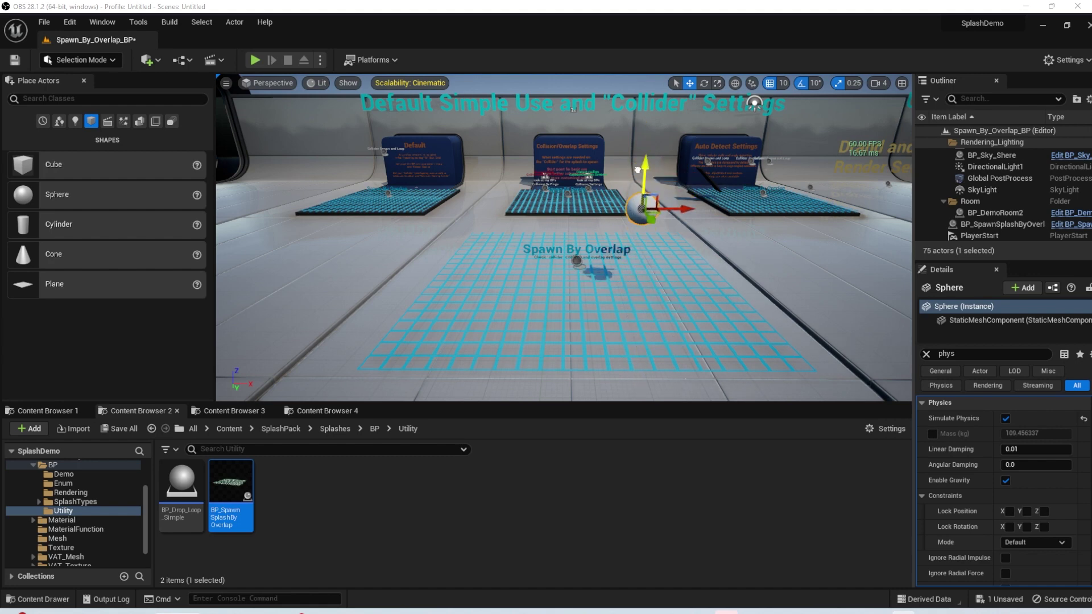
{"action": "key", "text": "w"}
{"action": "right_click_drag", "start_coordinate": [606, 248], "coordinate": [608, 236]}
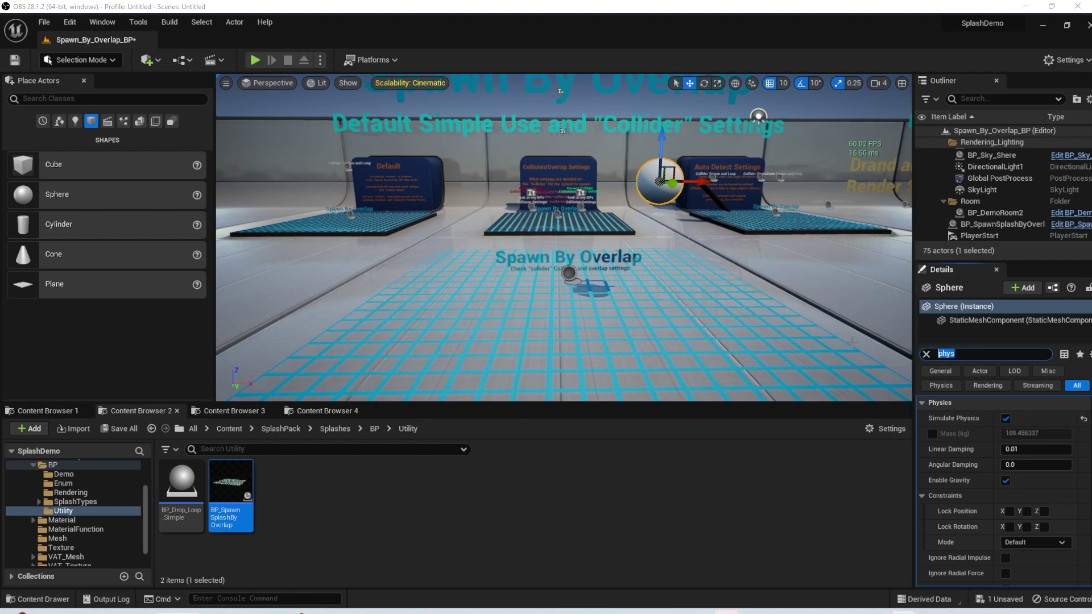
Turn on Generate Overlap Events for the sphere, and clear the property filter with the sphere selected.
{"action": "type", "text": "overlap"}
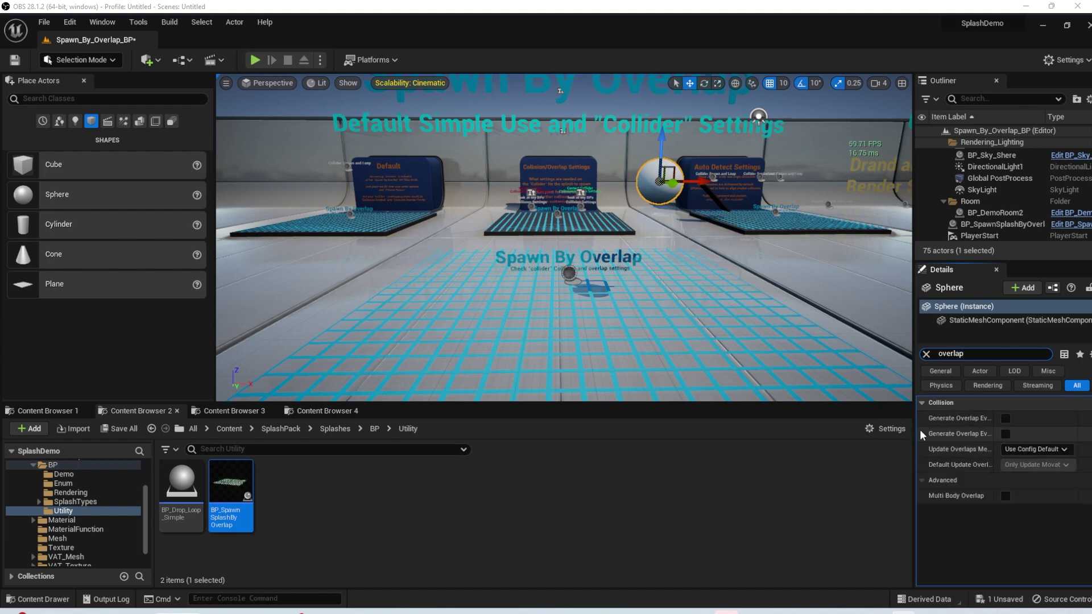
{"action": "left_click_drag", "start_coordinate": [915, 428], "coordinate": [812, 429]}
{"action": "left_click", "coordinate": [948, 418]}
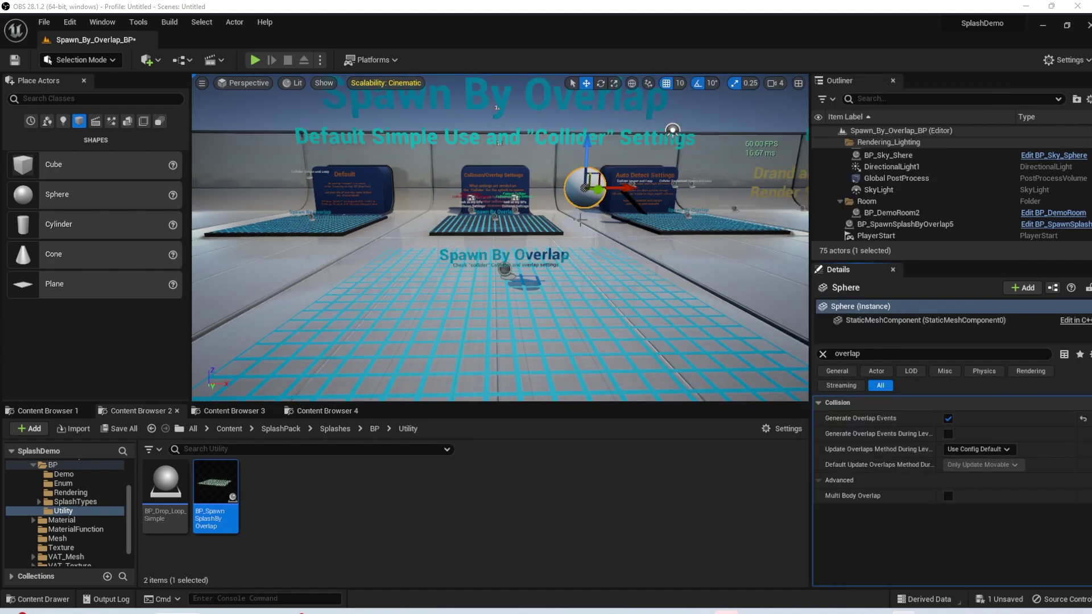
{"action": "left_click", "coordinate": [506, 272]}
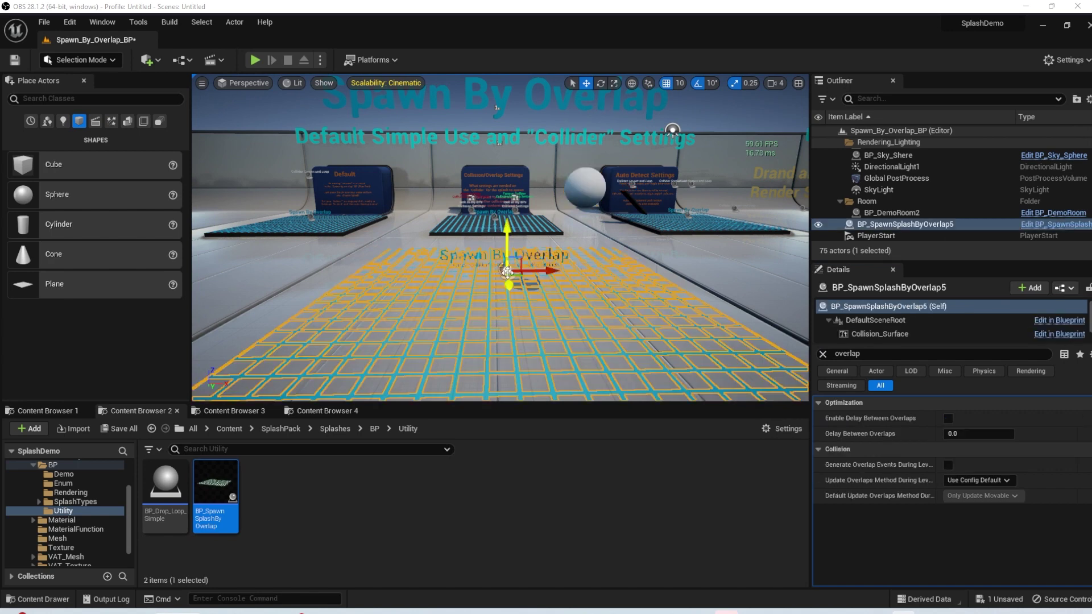
{"action": "left_click", "coordinate": [572, 198]}
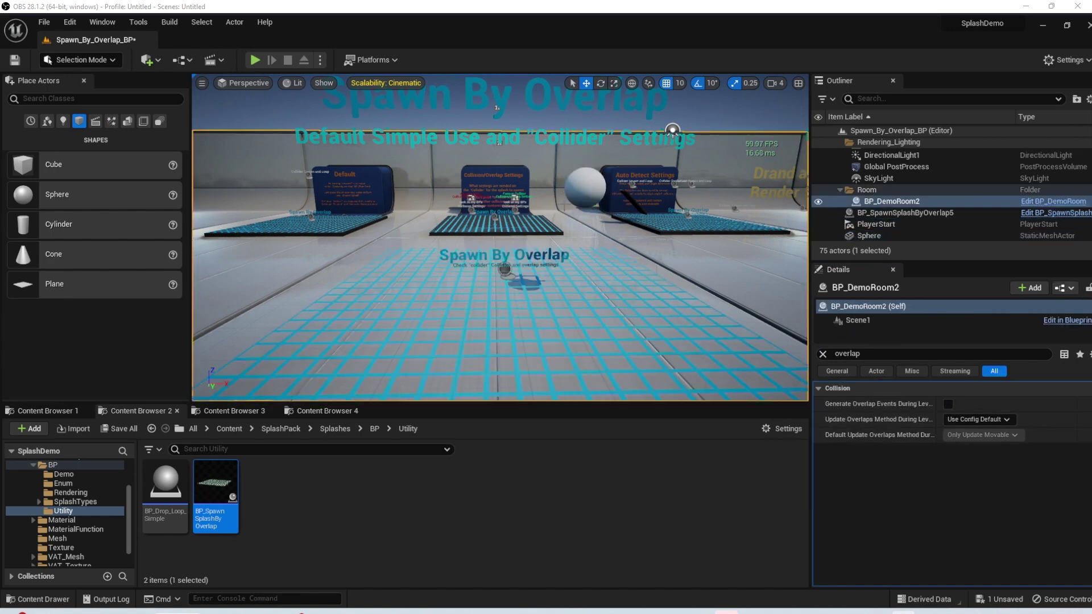
{"action": "left_click", "coordinate": [823, 354]}
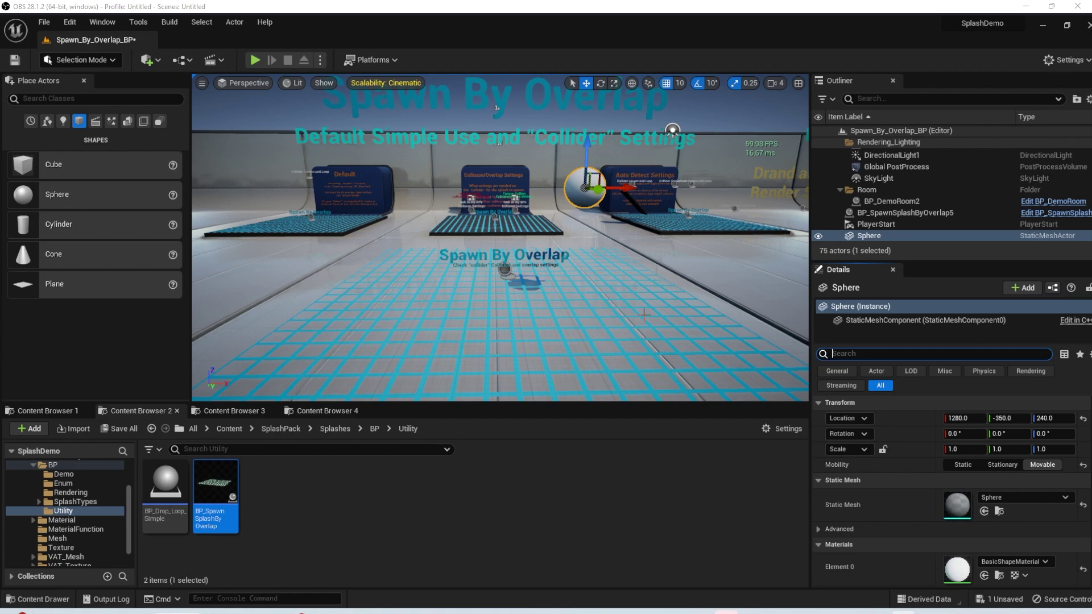
Play the level to test the splash made by the falling sphere, and stop the simulation.
{"action": "right_click_drag", "start_coordinate": [654, 273], "coordinate": [631, 284]}
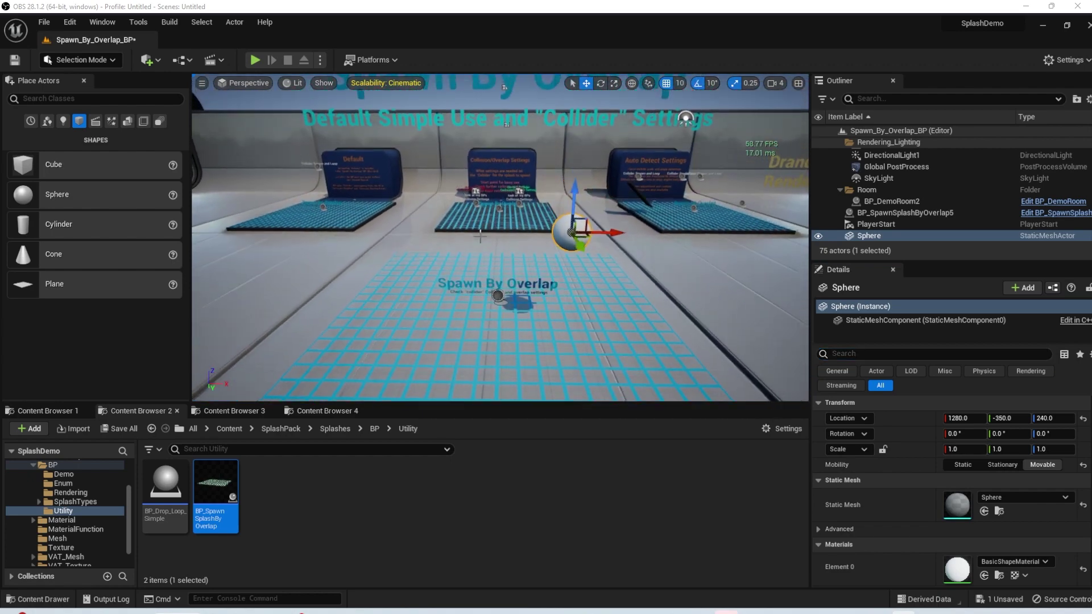
{"action": "left_click", "coordinate": [255, 59]}
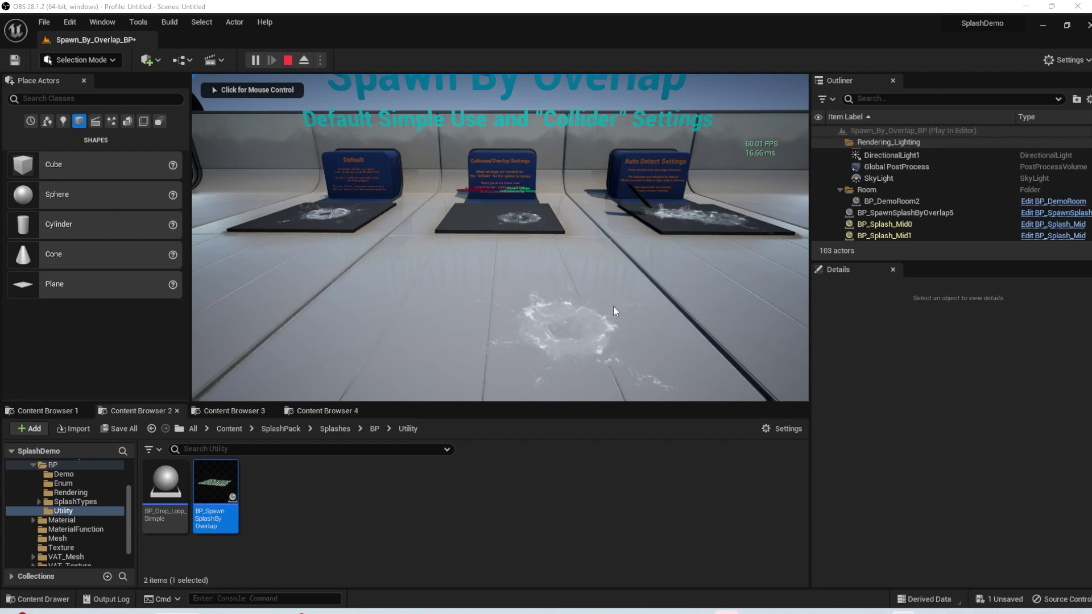
{"action": "key", "text": "Escape"}
Duplicate the sphere along the X axis to X 840 and scale the copy uniformly to 0.5.
{"action": "right_click_drag", "start_coordinate": [546, 325], "coordinate": [577, 327]}
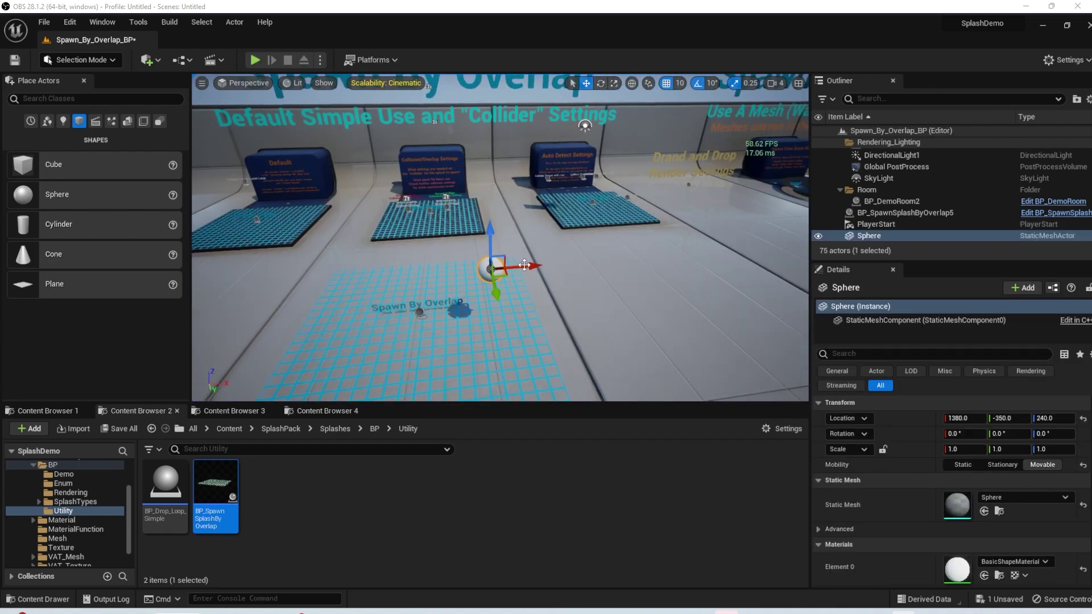
{"action": "left_click_drag", "start_coordinate": [523, 265], "coordinate": [376, 265]}
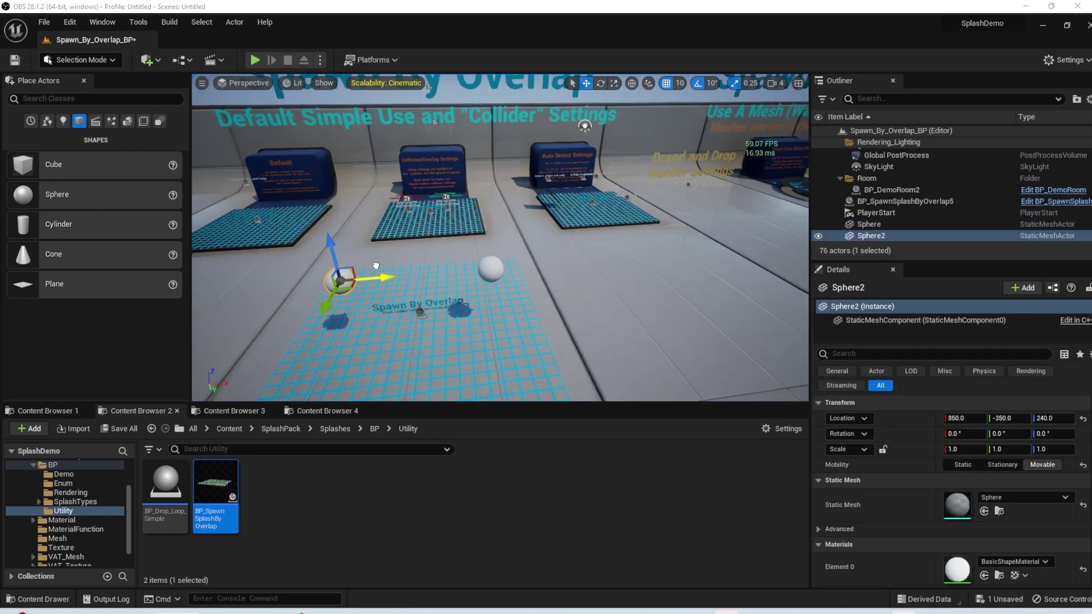
{"action": "key", "text": "r"}
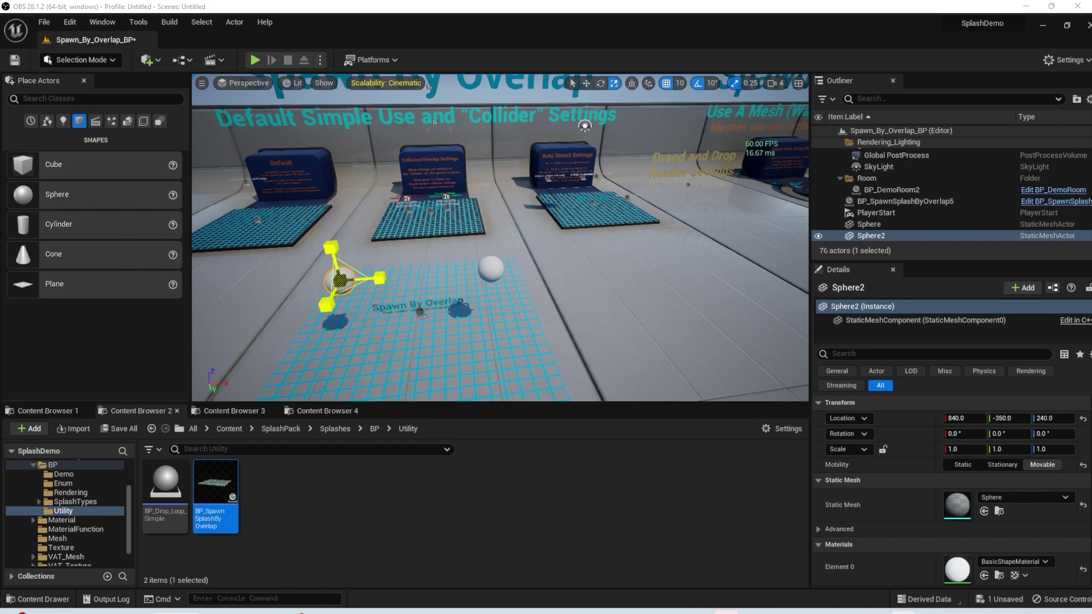
{"action": "right_click_drag", "start_coordinate": [341, 280], "coordinate": [304, 262]}
Play the level to compare the splashes of the large and small spheres, and stop the simulation.
{"action": "key", "text": "alt+p"}
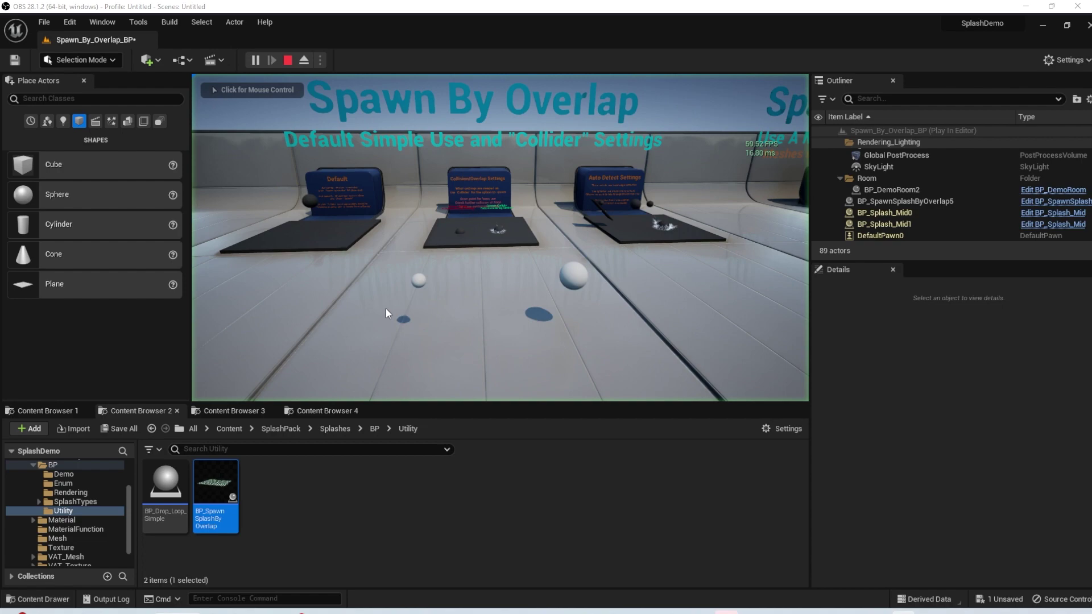
{"action": "key", "text": "Escape"}
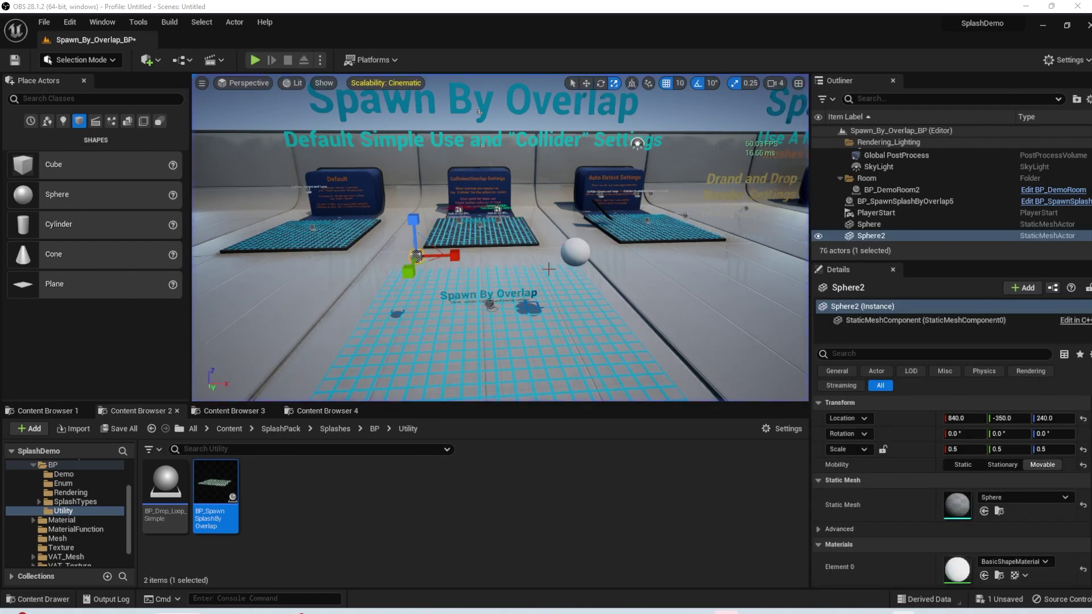
Delete both spheres from the level.
{"action": "key", "text": "w"}
{"action": "right_click_drag", "start_coordinate": [531, 290], "coordinate": [560, 285]}
{"action": "left_click", "coordinate": [531, 290]}
{"action": "key", "text": "w"}
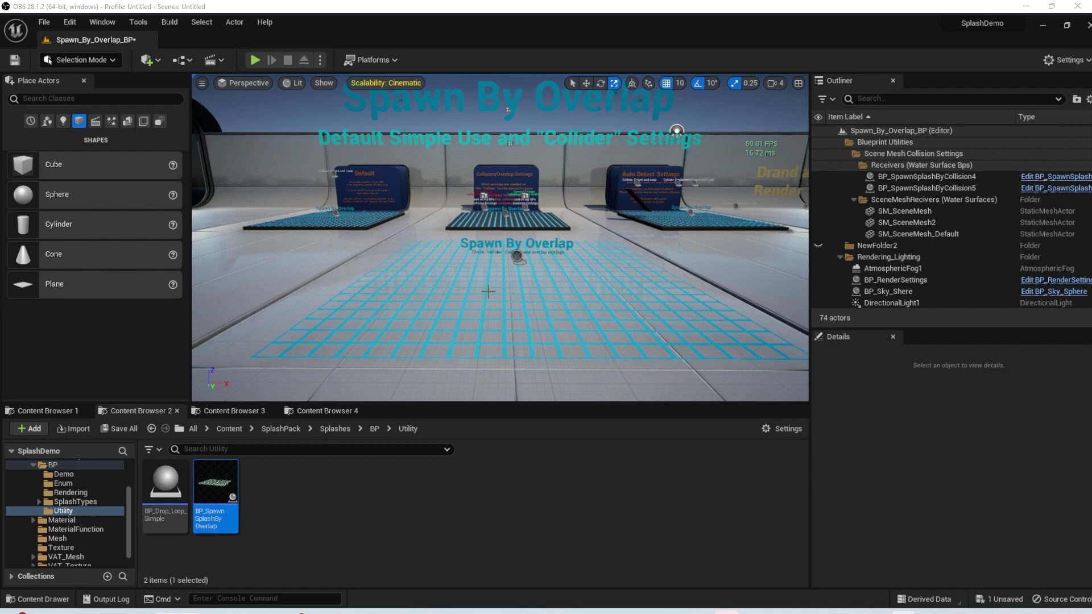
Add a new sphere above the splash grid and turn on Simulate Physics and Generate Overlap Events for it.
{"action": "left_click_drag", "start_coordinate": [23, 194], "coordinate": [583, 272]}
{"action": "key", "text": "q"}
{"action": "type", "text": "w"}
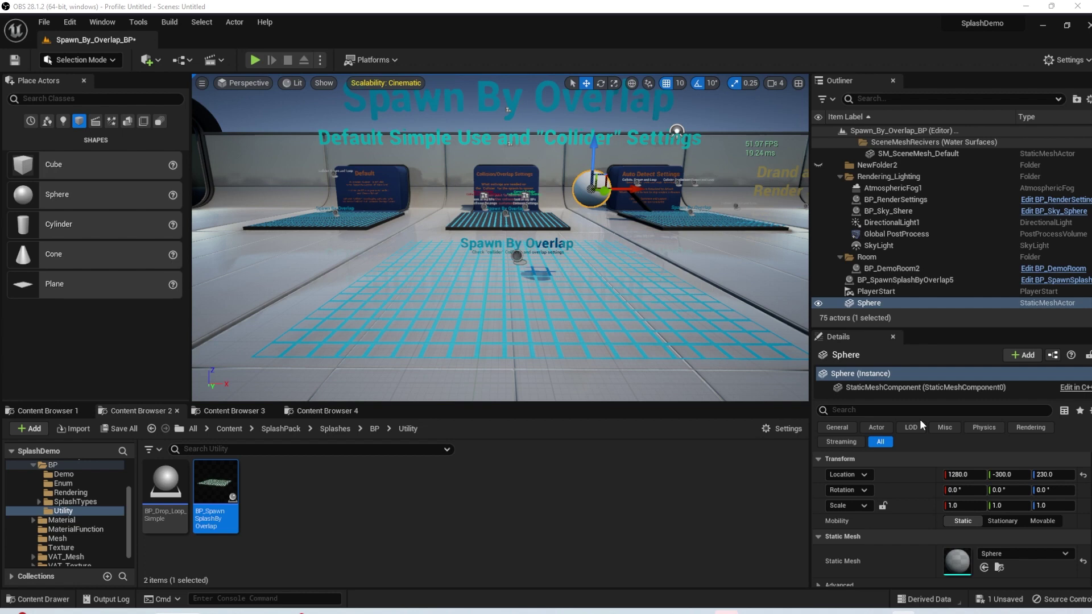
{"action": "type", "text": "overla"}
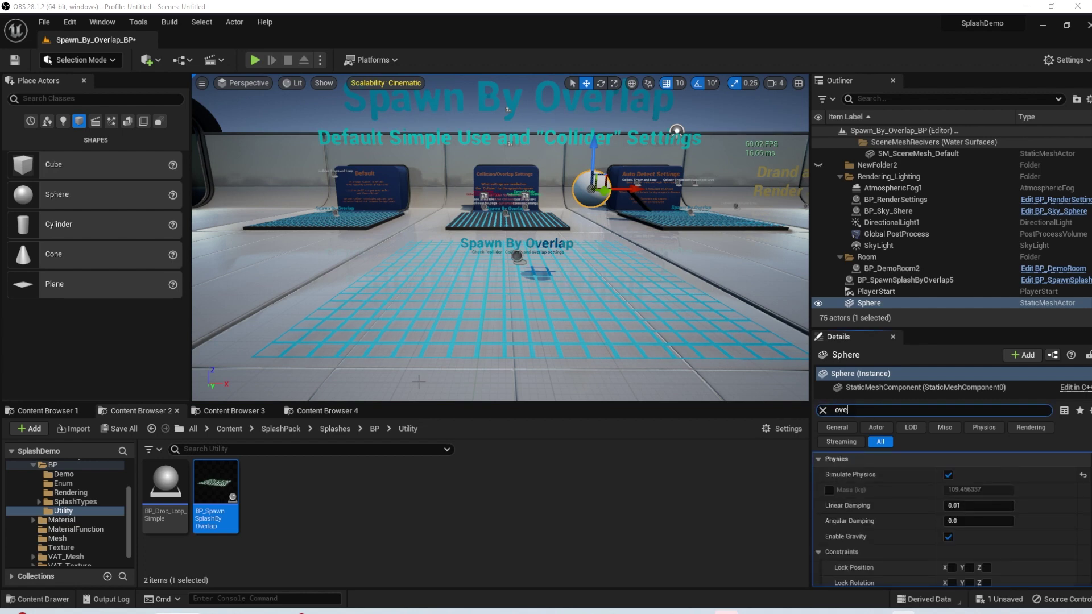
Lower the new sphere slightly and shift it a little along the positive X axis above the splash grid.
{"action": "mouse_move", "coordinate": [642, 284]}
{"action": "right_mouse_down"}
{"action": "mouse_move", "coordinate": [652, 261]}
{"action": "mouse_move", "coordinate": [633, 274]}
{"action": "right_mouse_up"}
{"action": "key", "text": "e"}
{"action": "right_click_drag", "start_coordinate": [527, 171], "coordinate": [519, 183]}
{"action": "key", "text": "d"}
{"action": "key", "text": "q"}
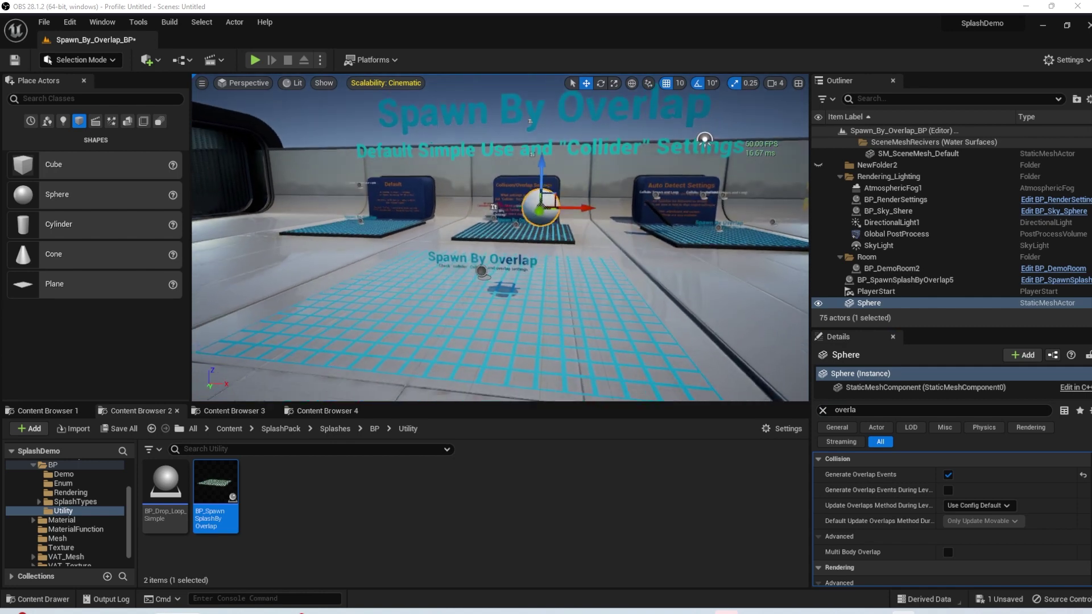
{"action": "left_click_drag", "start_coordinate": [541, 168], "coordinate": [540, 187]}
{"action": "left_click_drag", "start_coordinate": [582, 218], "coordinate": [599, 220]}
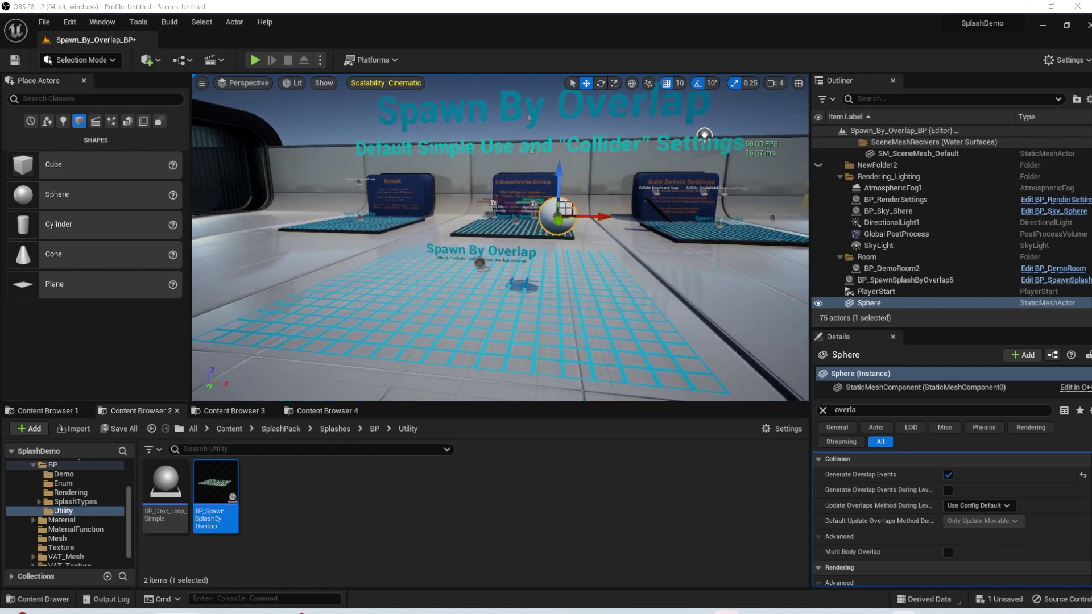
Assign the M_Matte material from the DemoInstructions/General/Material folder to the sphere's Element 0 material slot.
{"action": "left_click", "coordinate": [245, 410]}
{"action": "left_click", "coordinate": [307, 410]}
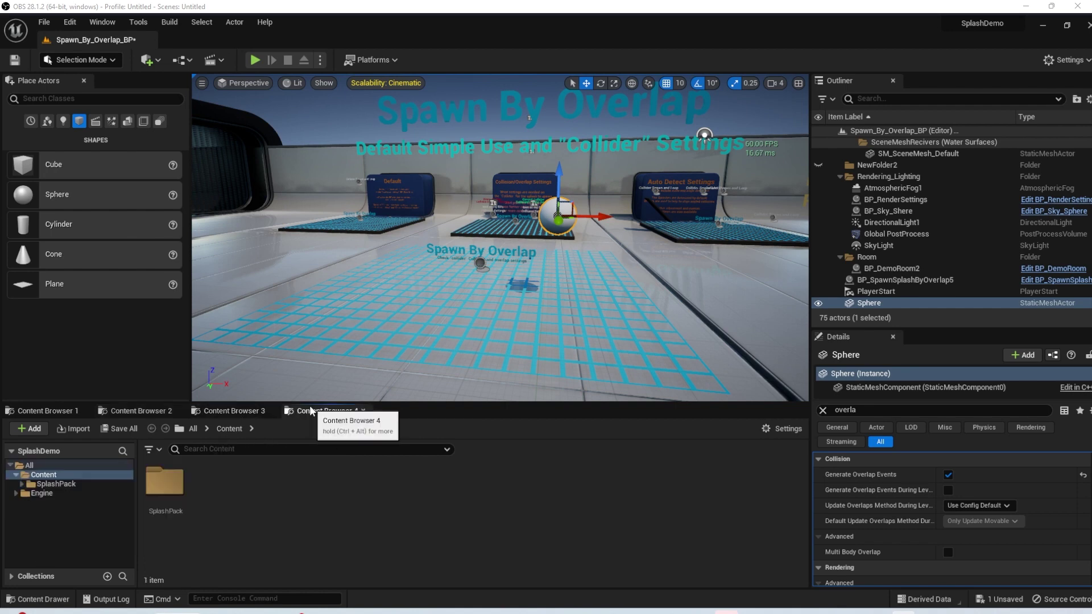
{"action": "left_click", "coordinate": [35, 412]}
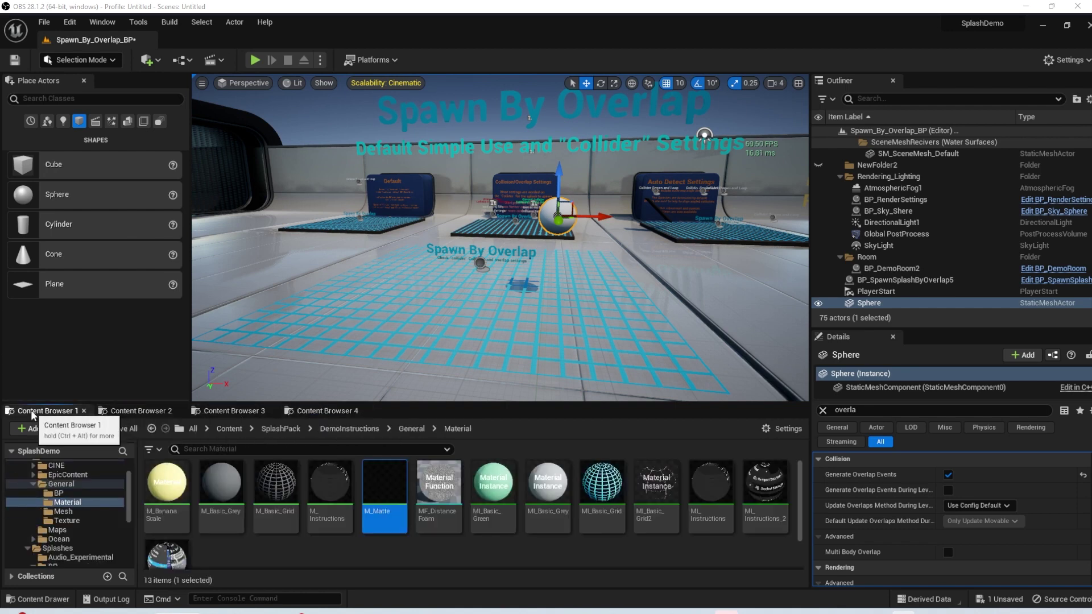
{"action": "mouse_move", "coordinate": [565, 296]}
{"action": "right_mouse_down"}
{"action": "mouse_move", "coordinate": [603, 291]}
{"action": "mouse_move", "coordinate": [570, 297]}
{"action": "right_mouse_up"}
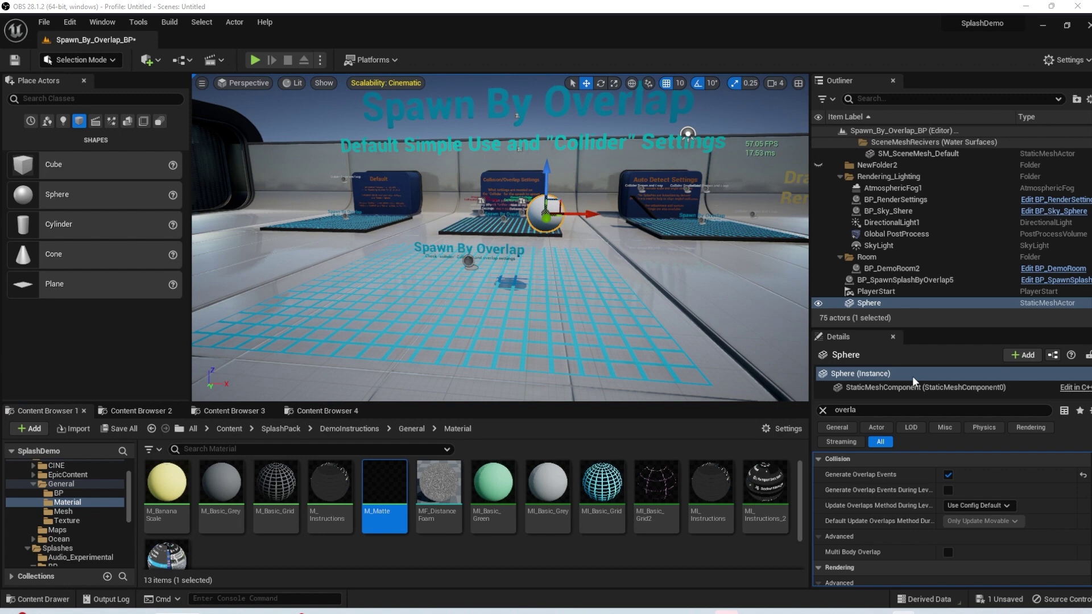
{"action": "left_click", "coordinate": [823, 410]}
{"action": "scroll", "coordinate": [985, 514], "scroll_direction": "down", "scroll_amount": 3}
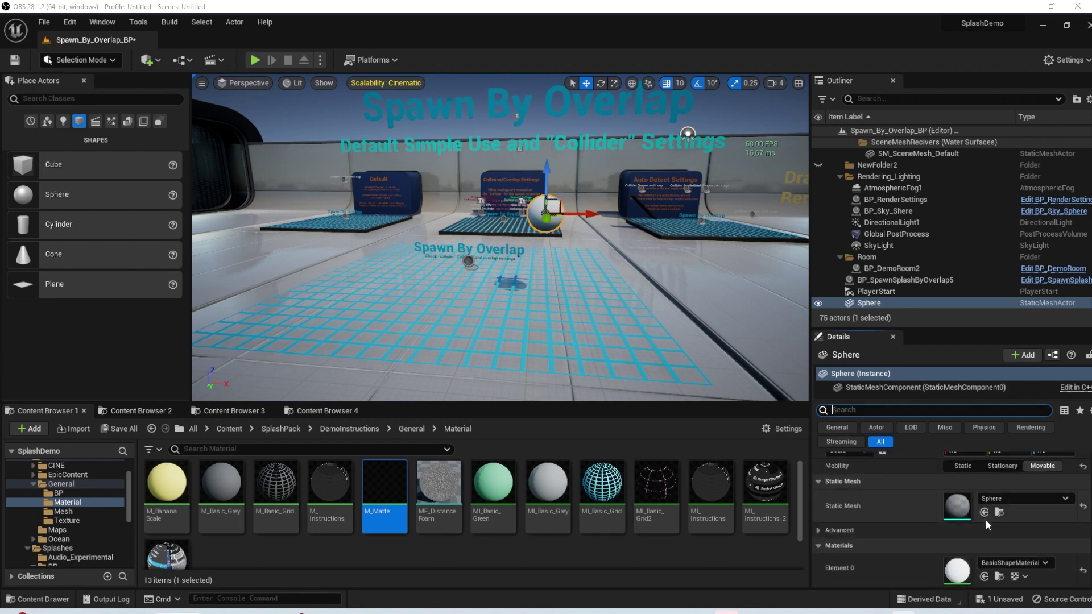
{"action": "left_click_drag", "start_coordinate": [404, 493], "coordinate": [957, 571]}
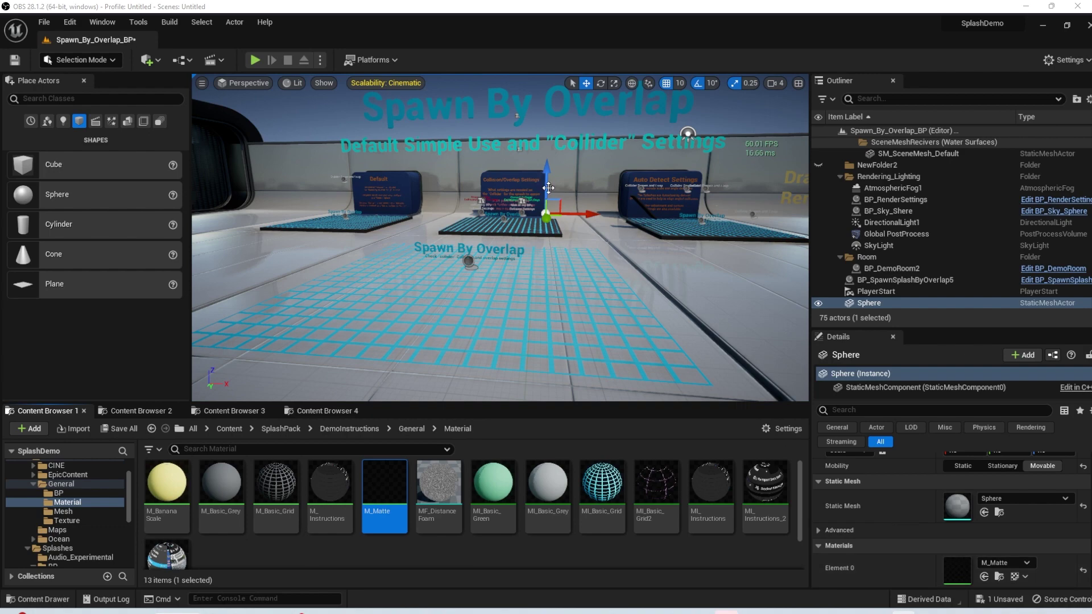
Play the level to test the splash with the M_Matte sphere, and stop the simulation.
{"action": "left_click_drag", "start_coordinate": [865, 328], "coordinate": [864, 340]}
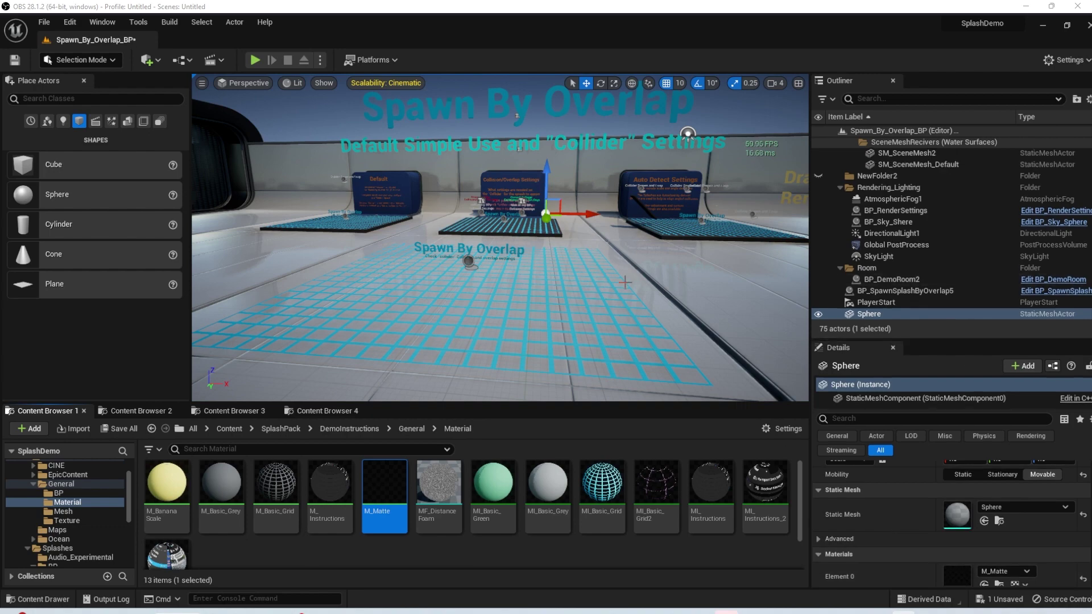
{"action": "right_click_drag", "start_coordinate": [625, 282], "coordinate": [651, 279]}
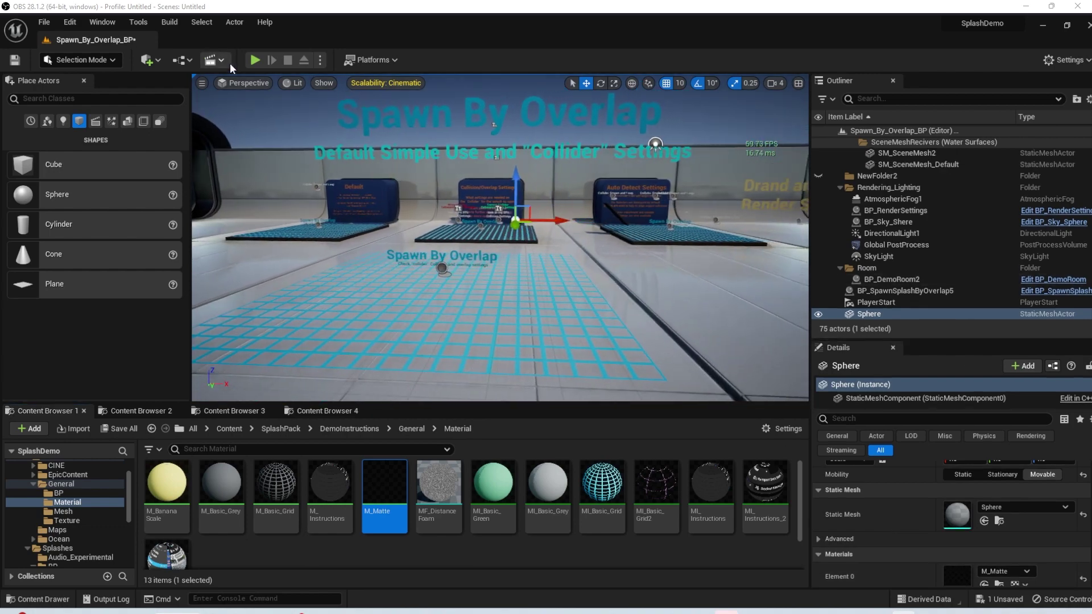
{"action": "left_click", "coordinate": [255, 60]}
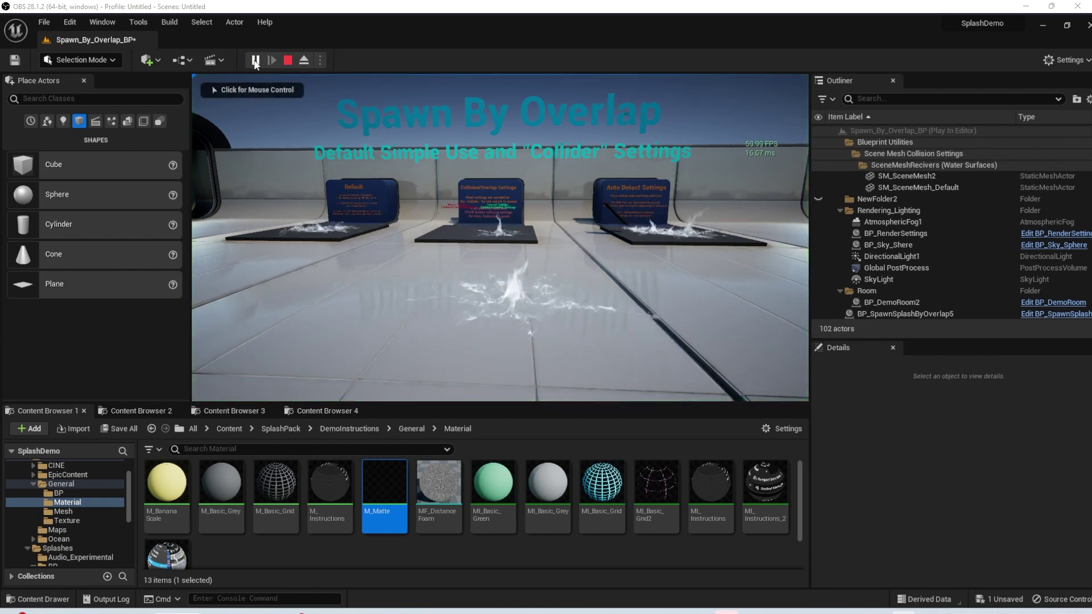
{"action": "left_click", "coordinate": [287, 59]}
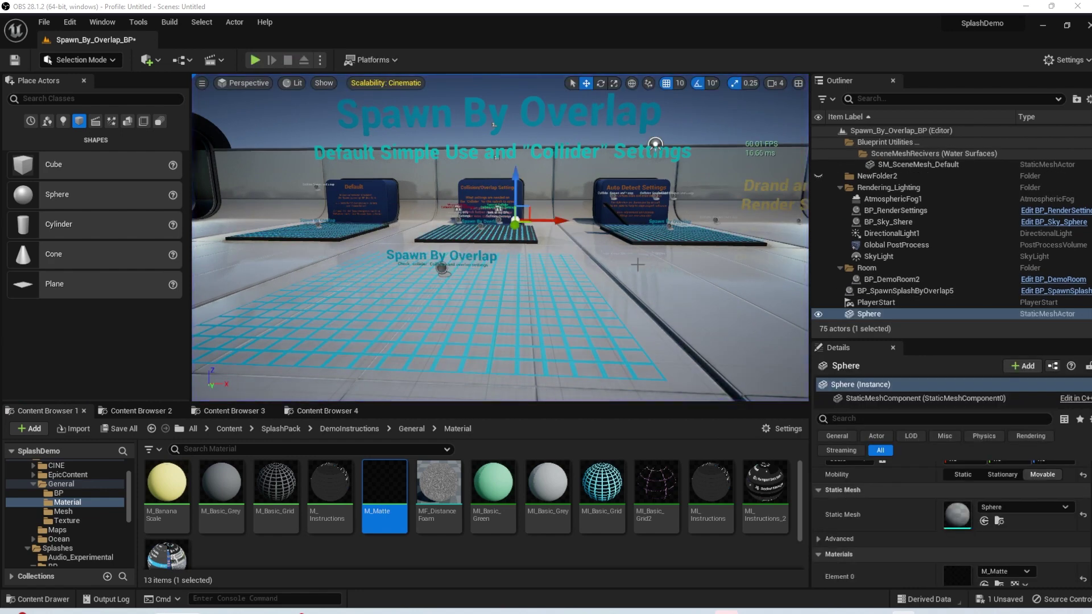
Filter the sphere's properties for "phy" and turn off Simulate Physics.
{"action": "right_click_drag", "start_coordinate": [555, 257], "coordinate": [556, 257]}
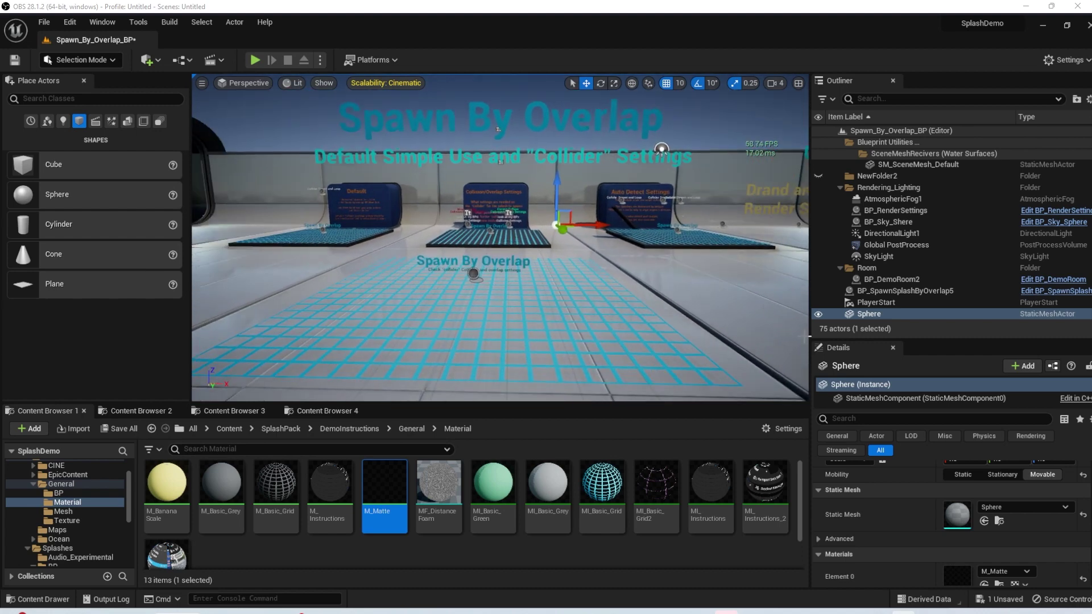
{"action": "left_click", "coordinate": [867, 418]}
{"action": "type", "text": "phy"}
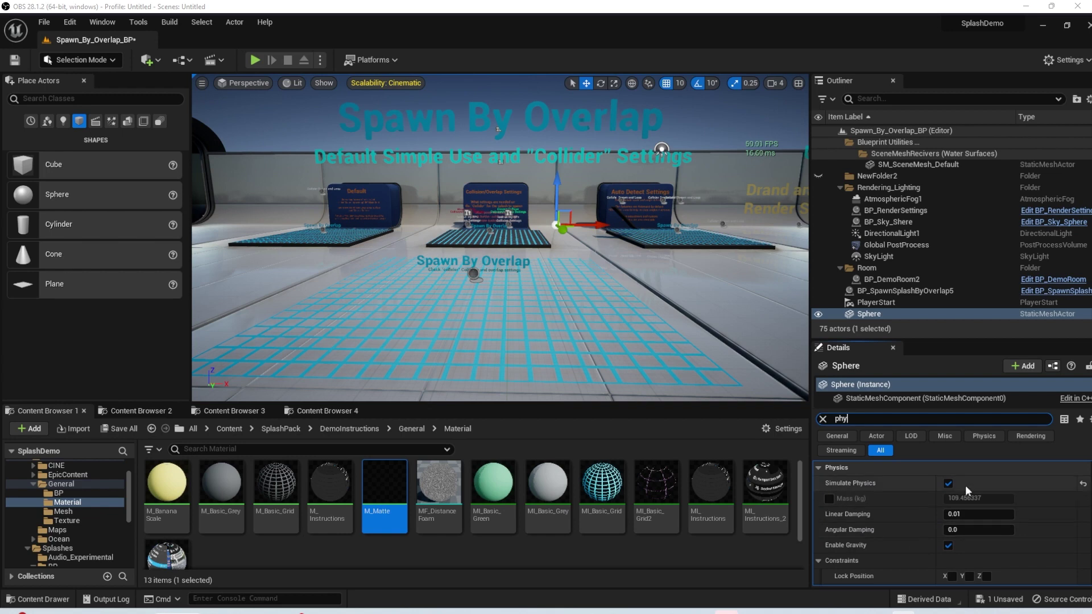
{"action": "left_click", "coordinate": [947, 484]}
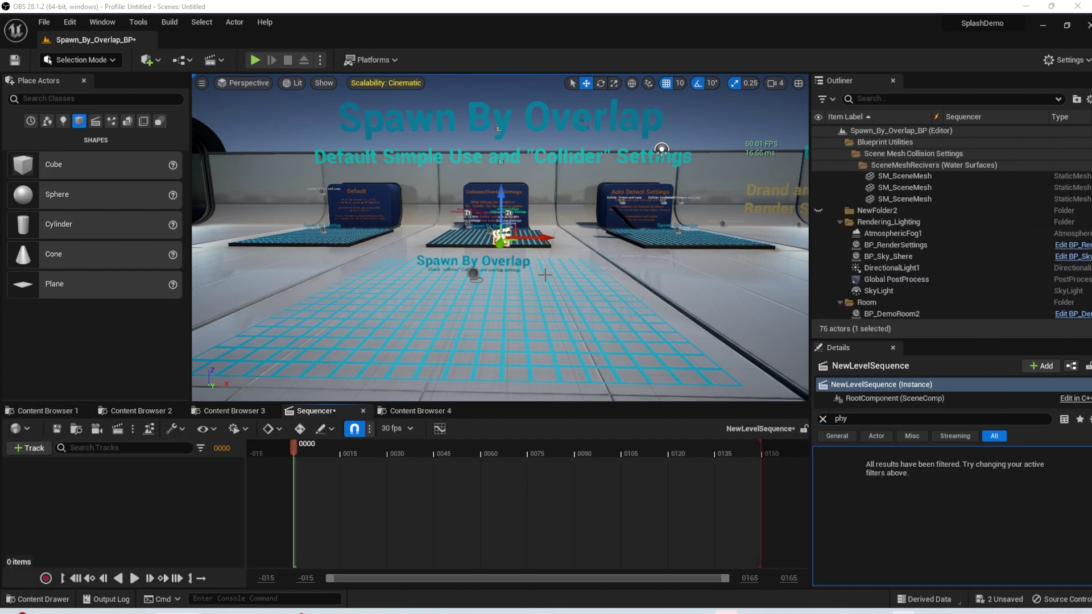
Create the NewLevelSequence level sequence and add the Sphere actor to it as a track.
{"action": "scroll", "coordinate": [970, 224], "scroll_direction": "down", "scroll_amount": 3}
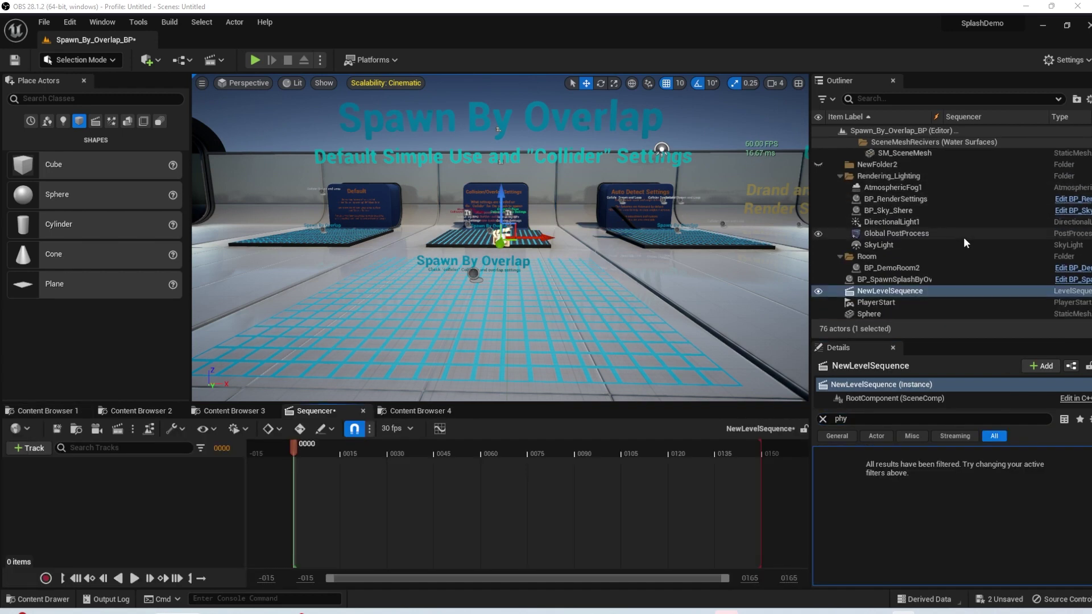
{"action": "left_click", "coordinate": [865, 315]}
{"action": "left_click_drag", "start_coordinate": [861, 316], "coordinate": [127, 462]}
Key the sphere's Transform at frame 15, and again at frame 21 with the sphere lowered straight down through the splash grid.
{"action": "left_click_drag", "start_coordinate": [302, 452], "coordinate": [344, 452]}
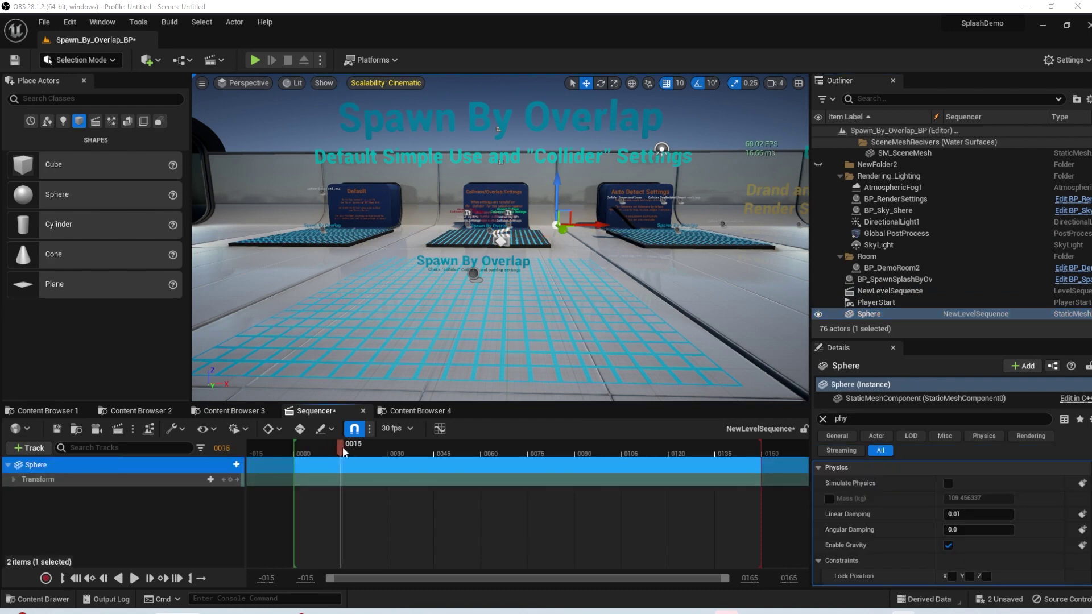
{"action": "left_click", "coordinate": [230, 479]}
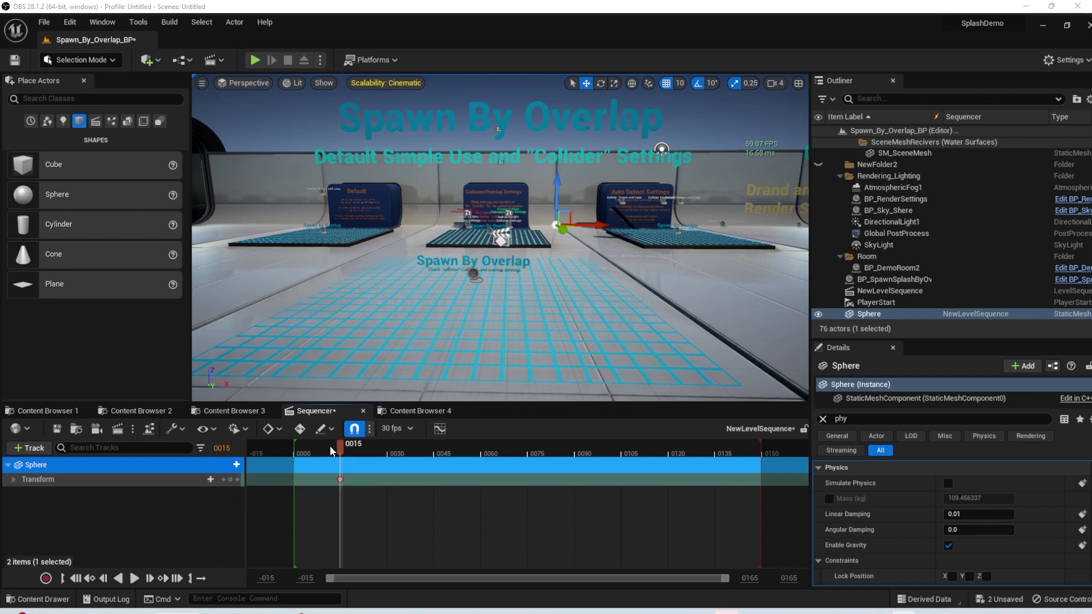
{"action": "left_click", "coordinate": [359, 454]}
{"action": "left_click_drag", "start_coordinate": [554, 188], "coordinate": [552, 355]}
{"action": "left_click", "coordinate": [231, 479]}
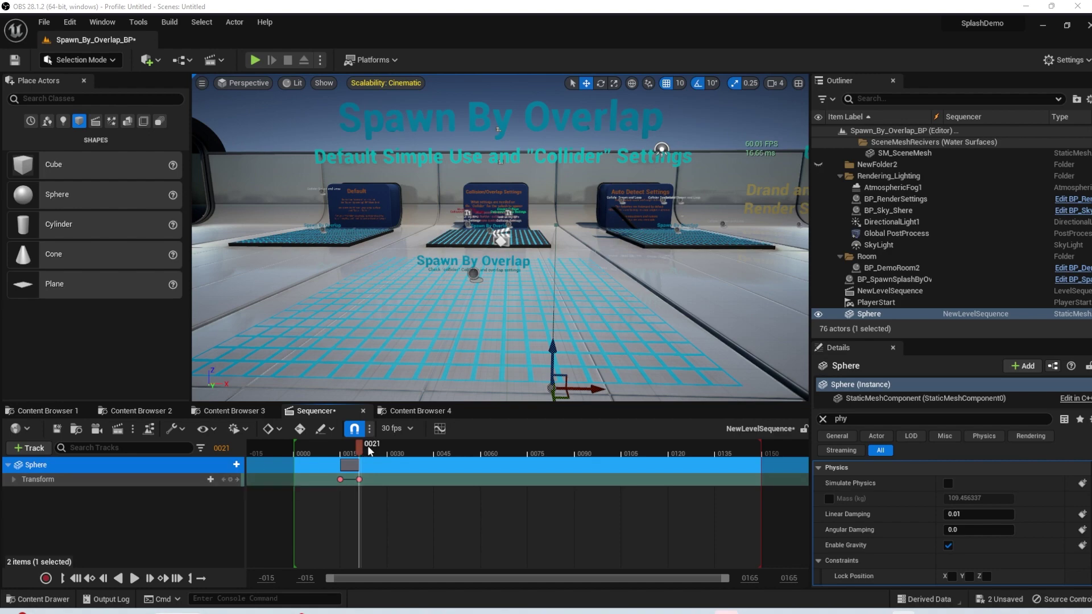
Scrub through the sequence between the two Transform keys to preview the sphere's drop through the grid.
{"action": "left_click", "coordinate": [349, 449]}
{"action": "left_click_drag", "start_coordinate": [348, 447], "coordinate": [351, 448]}
{"action": "right_click_drag", "start_coordinate": [381, 335], "coordinate": [395, 307]}
{"action": "key", "text": "w"}
{"action": "mouse_move", "coordinate": [341, 449]}
{"action": "left_mouse_down"}
{"action": "mouse_move", "coordinate": [375, 450]}
{"action": "mouse_move", "coordinate": [331, 452]}
{"action": "left_mouse_up"}
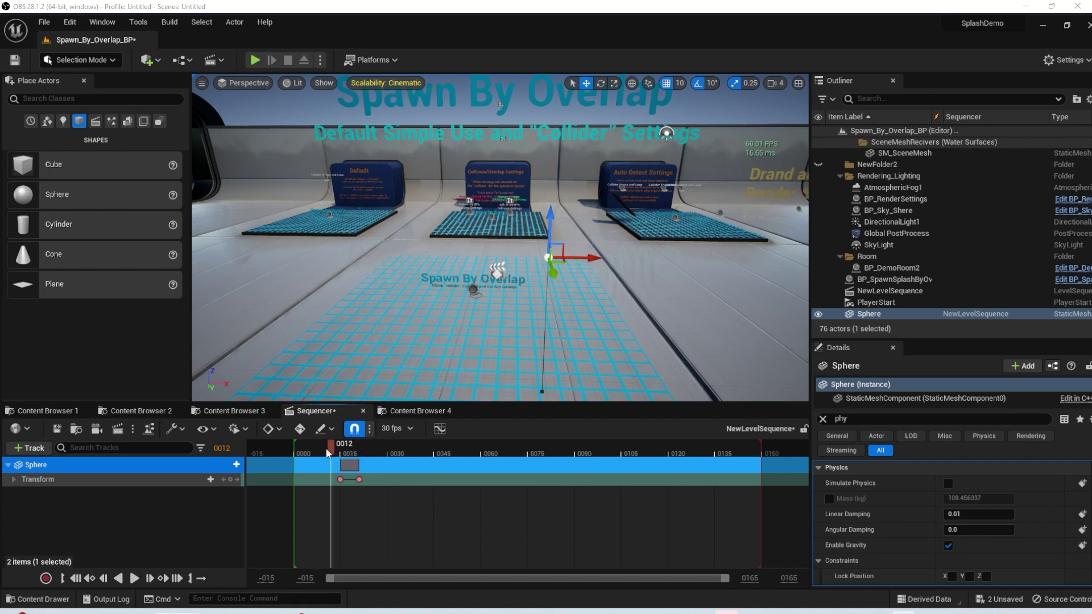
{"action": "left_click_drag", "start_coordinate": [328, 453], "coordinate": [307, 453]}
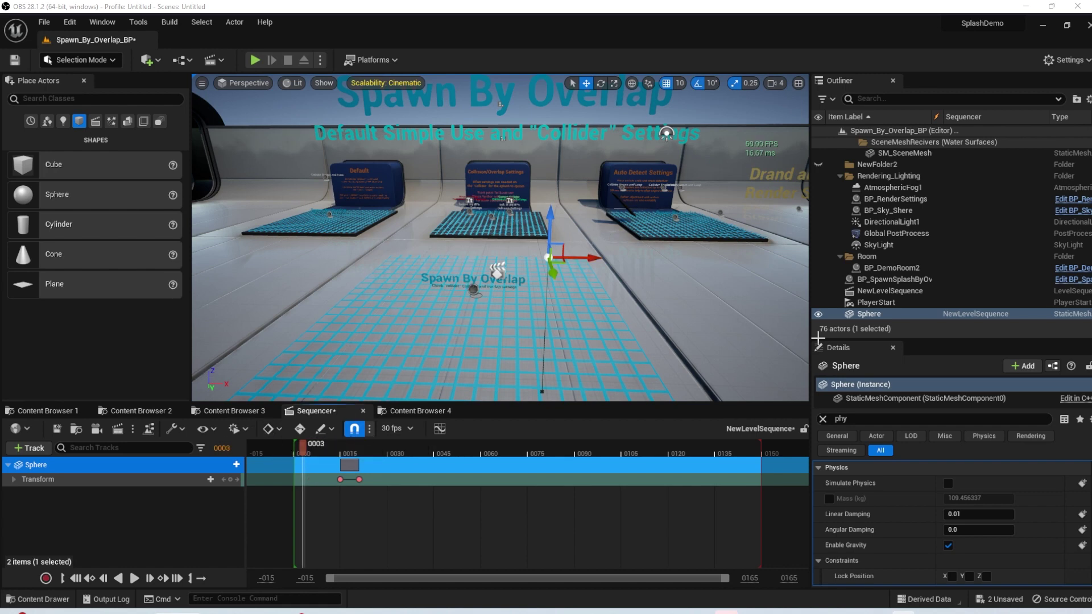
Turn on Auto Play for the NewLevelSequence actor and save the level sequence.
{"action": "left_click", "coordinate": [890, 291]}
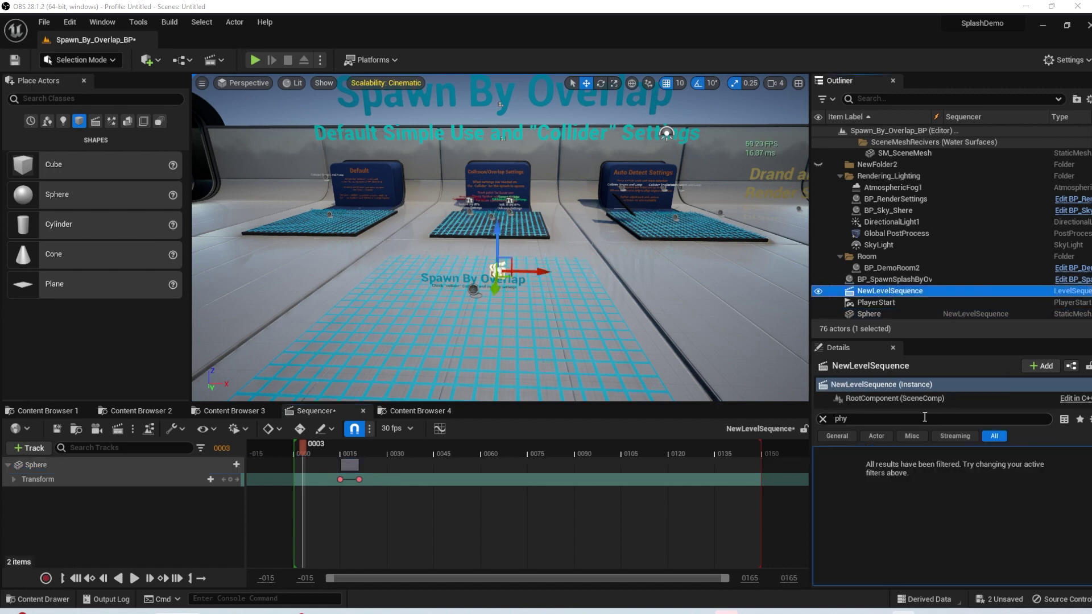
{"action": "left_click", "coordinate": [822, 419]}
{"action": "scroll", "coordinate": [910, 472], "scroll_direction": "down", "scroll_amount": 4}
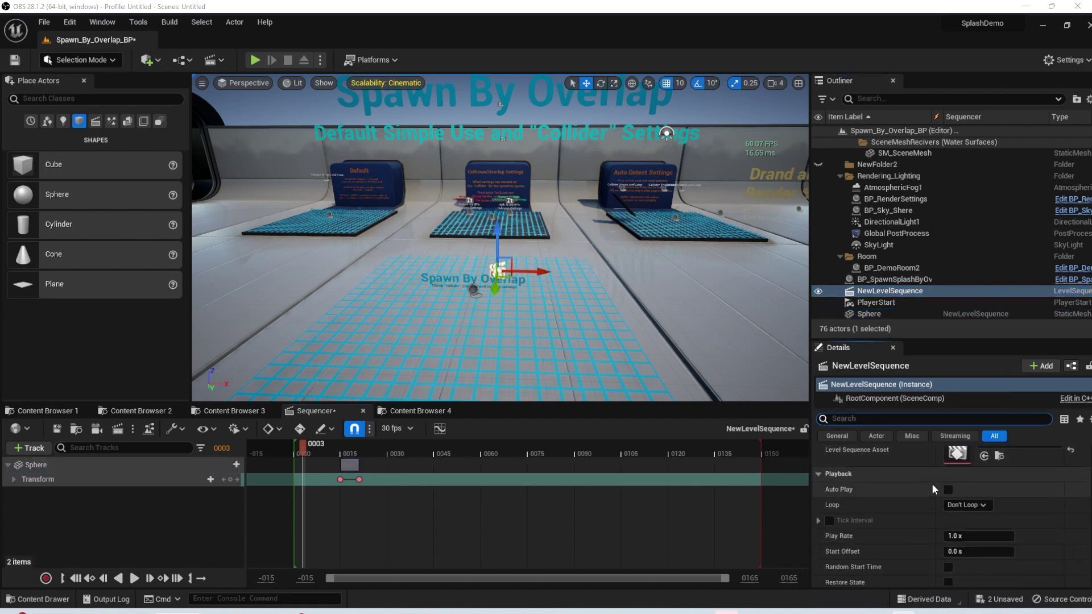
{"action": "scroll", "coordinate": [568, 273], "scroll_direction": "down", "scroll_amount": 5}
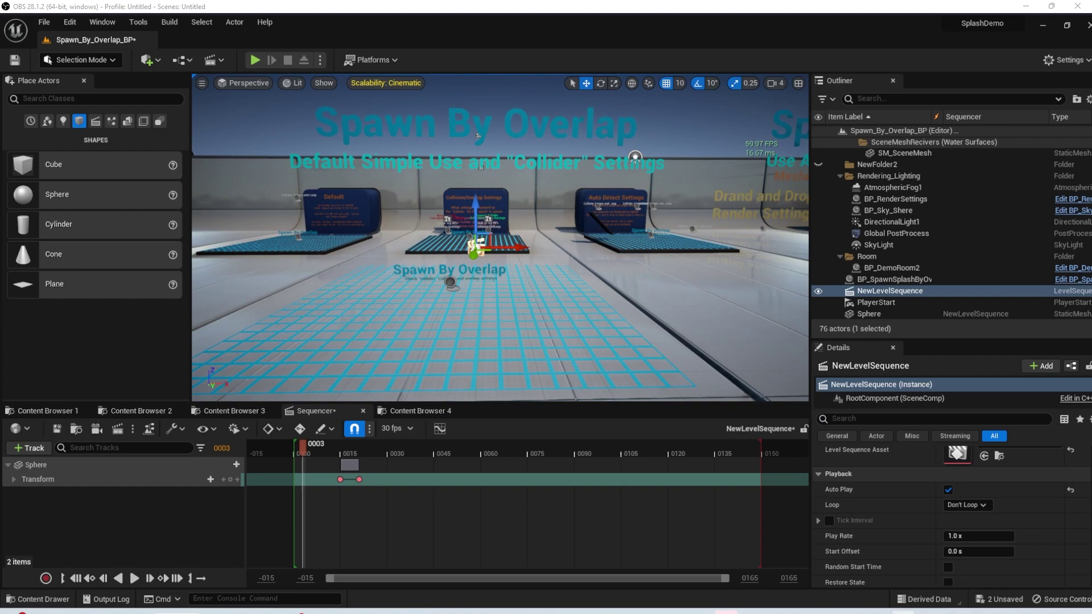
{"action": "right_click", "coordinate": [588, 282]}
{"action": "right_click_drag", "start_coordinate": [480, 273], "coordinate": [468, 281]}
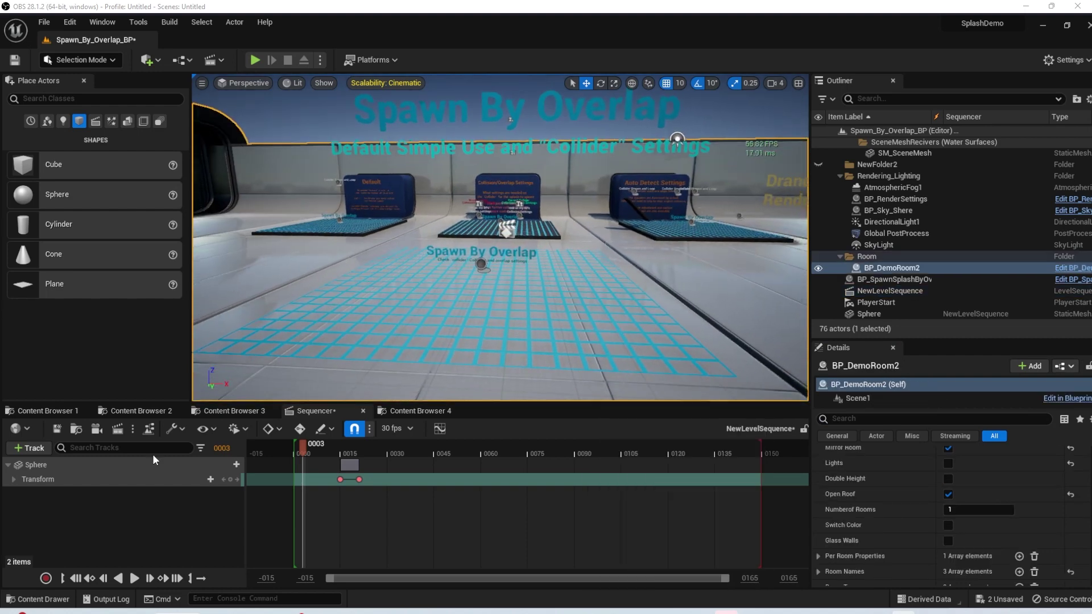
{"action": "left_click", "coordinate": [56, 429]}
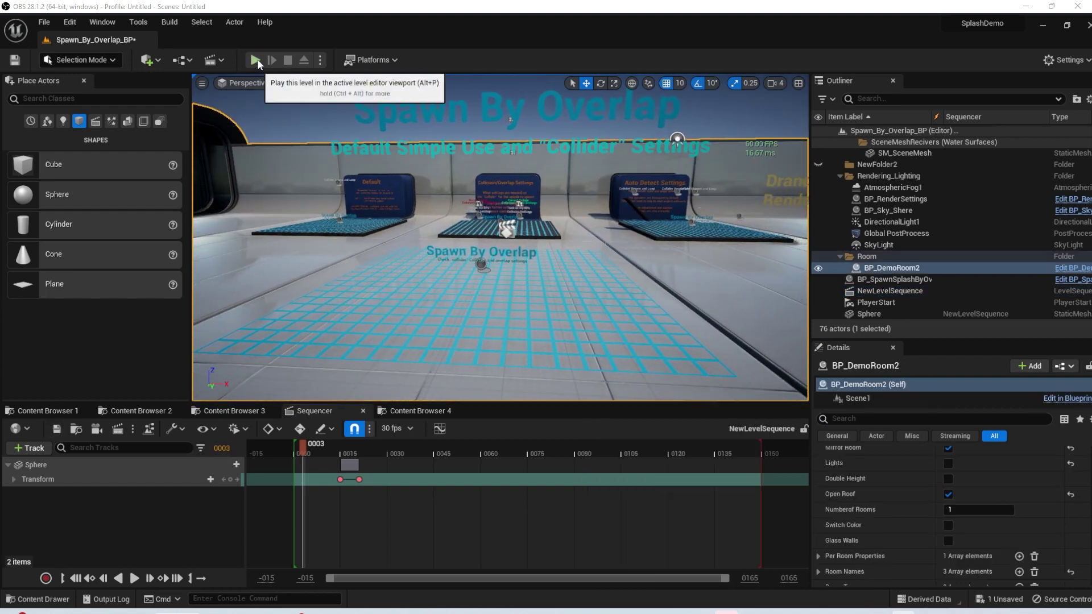
Play the level to test the splash triggered by the animated sphere, and stop the simulation.
{"action": "left_click", "coordinate": [254, 59]}
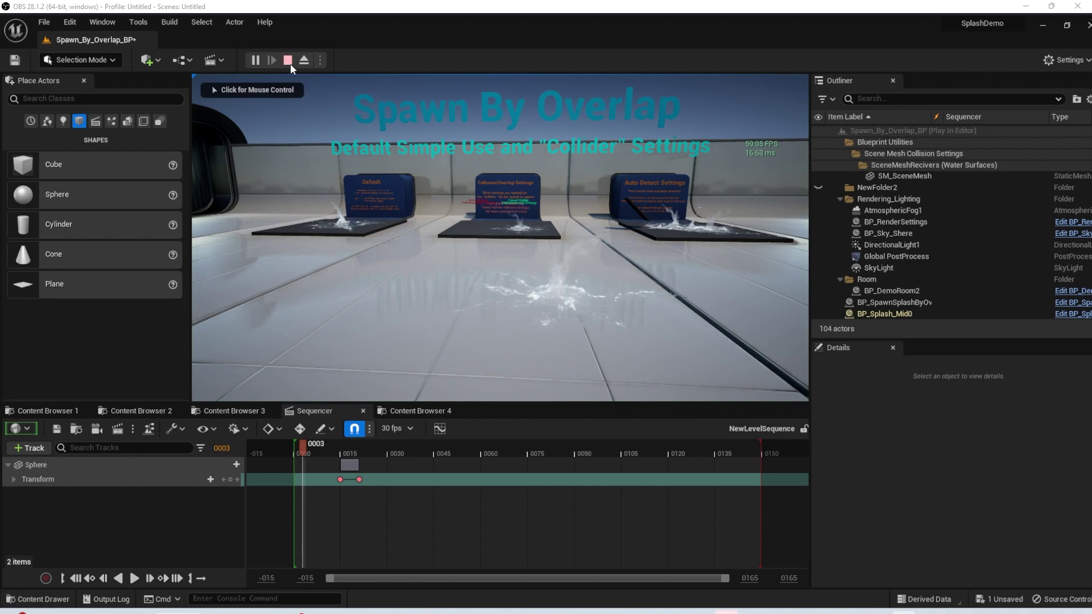
{"action": "left_click", "coordinate": [287, 60]}
{"action": "mouse_move", "coordinate": [455, 227]}
{"action": "right_mouse_down"}
{"action": "mouse_move", "coordinate": [444, 253]}
{"action": "mouse_move", "coordinate": [455, 250]}
{"action": "mouse_move", "coordinate": [455, 230]}
{"action": "right_mouse_up"}
{"action": "key", "text": "w"}
{"action": "key", "text": "s"}
Preview the sequence playback in the editor, and compare it with playing the level before stopping the simulation.
{"action": "left_click_drag", "start_coordinate": [304, 449], "coordinate": [342, 451]}
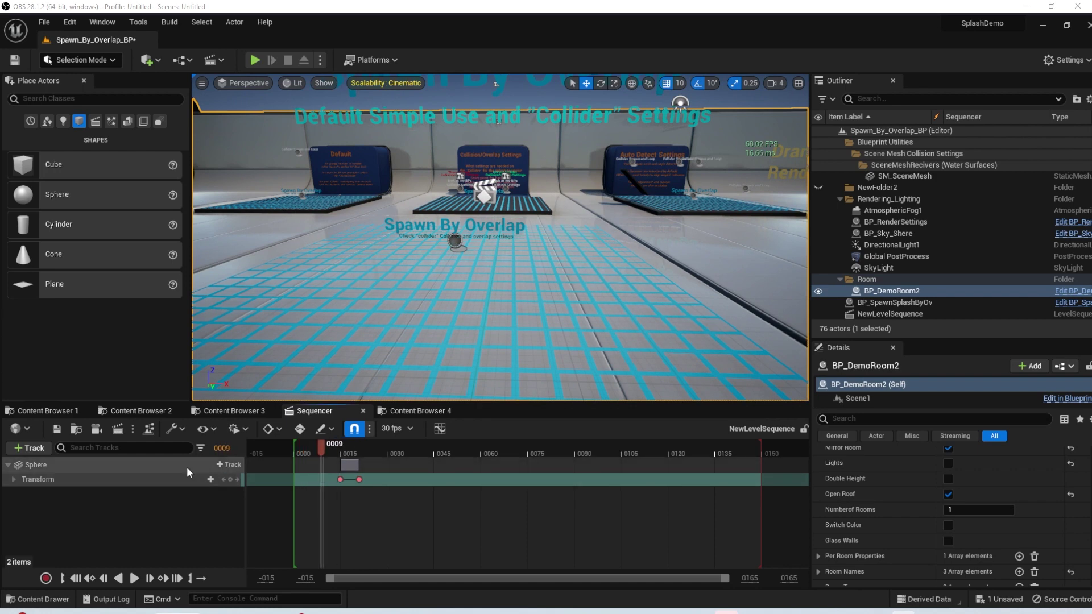
{"action": "left_click", "coordinate": [136, 581]}
{"action": "left_click", "coordinate": [135, 578]}
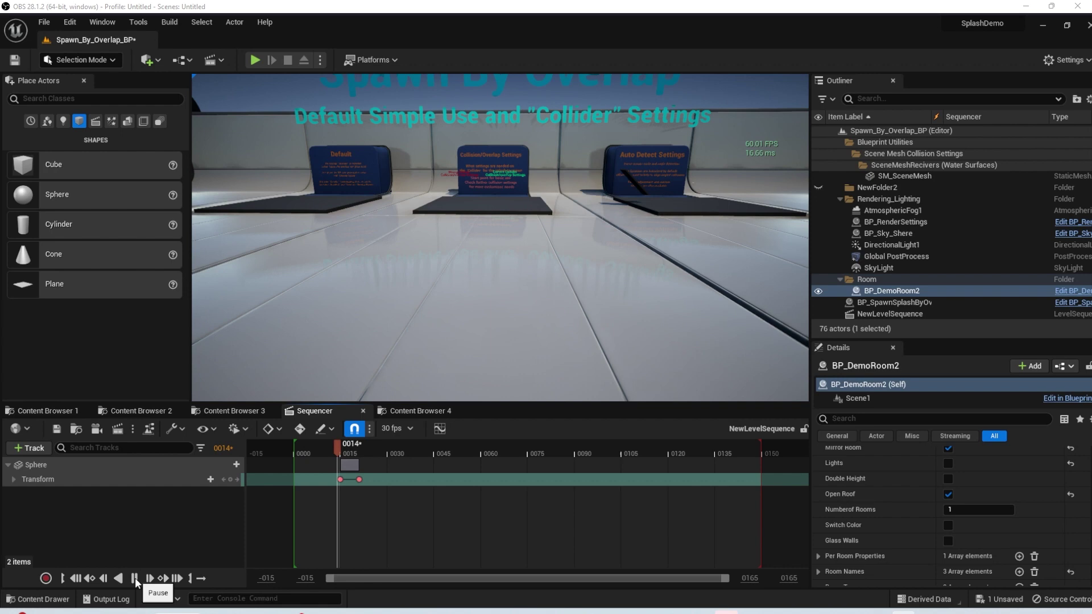
{"action": "left_click", "coordinate": [134, 578]}
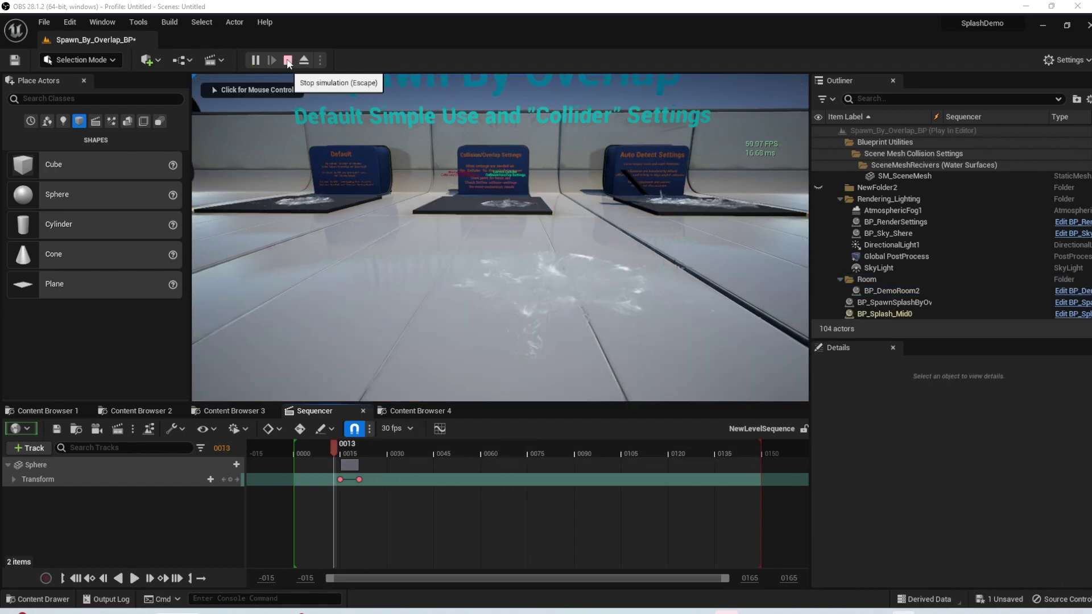
{"action": "left_click", "coordinate": [288, 59]}
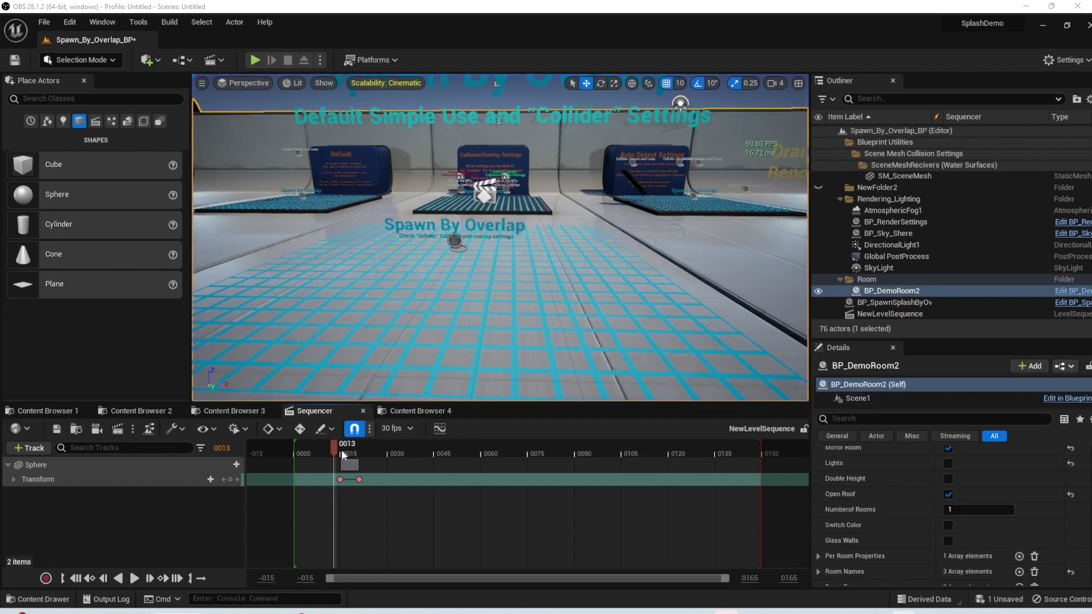
Place a BP_Splash_Mid actor from the Splashes/BP/SplashTypes/Main folder on the negative X side of the splash grid.
{"action": "left_click_drag", "start_coordinate": [353, 450], "coordinate": [335, 450]}
{"action": "mouse_move", "coordinate": [427, 254]}
{"action": "right_mouse_down"}
{"action": "mouse_move", "coordinate": [441, 259]}
{"action": "mouse_move", "coordinate": [426, 253]}
{"action": "right_mouse_up"}
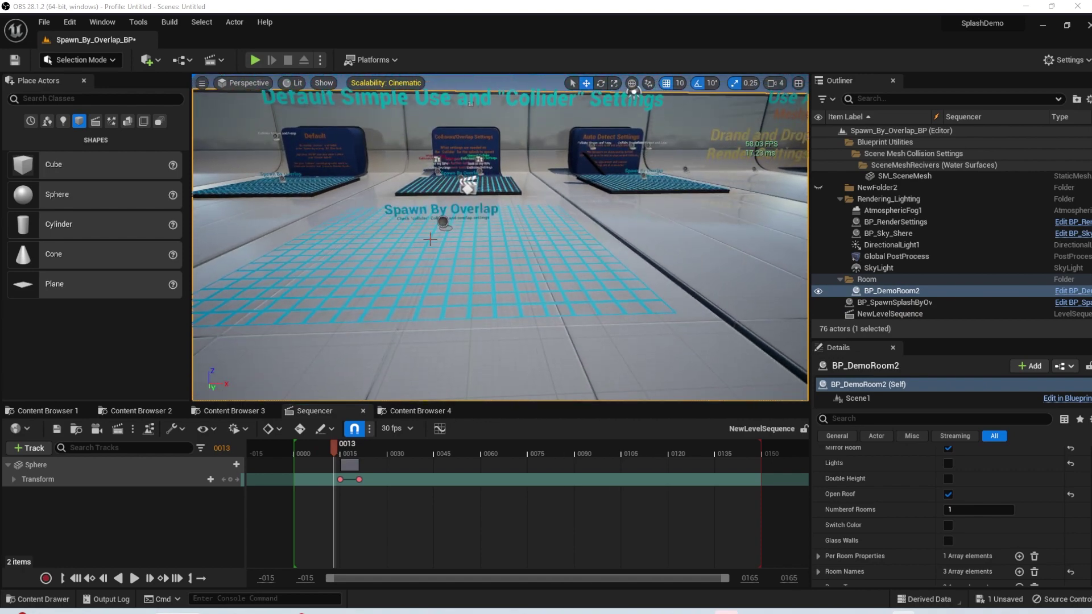
{"action": "left_click", "coordinate": [444, 222]}
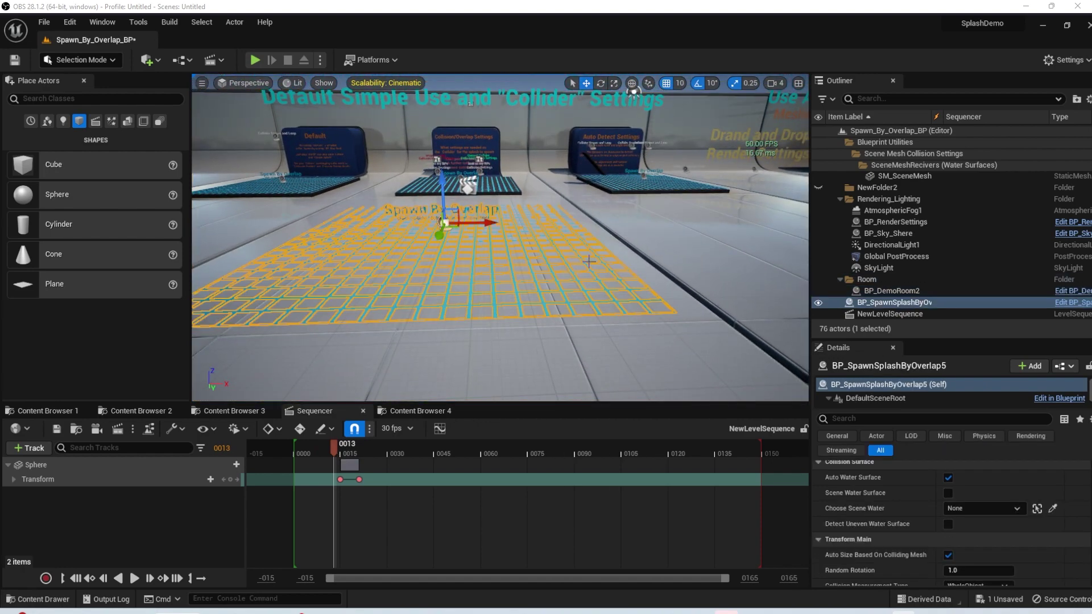
{"action": "left_click", "coordinate": [137, 410]}
{"action": "left_click", "coordinate": [54, 412]}
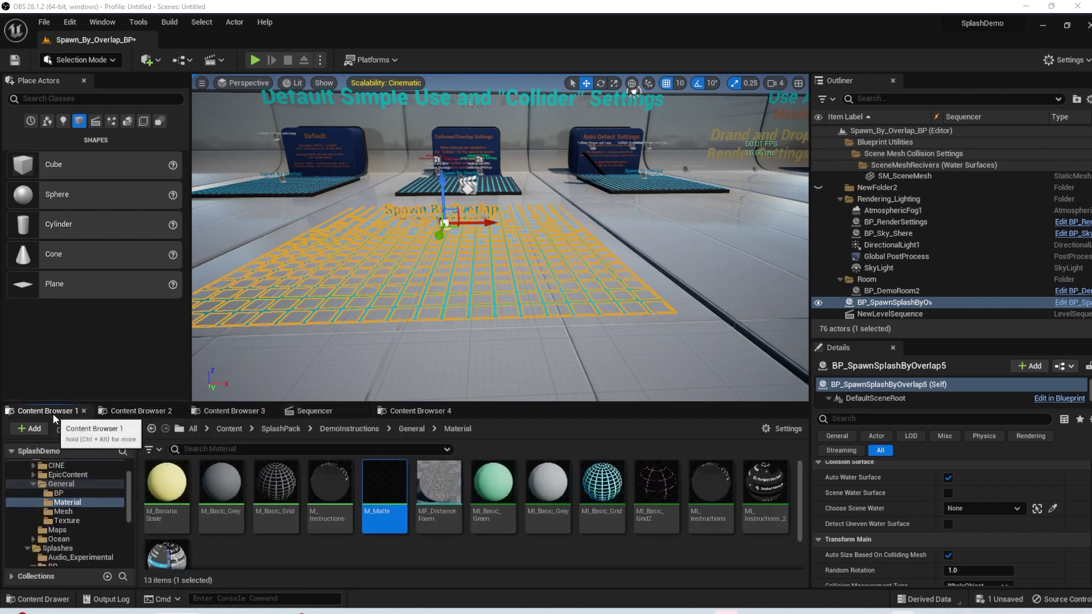
{"action": "left_click", "coordinate": [219, 410]}
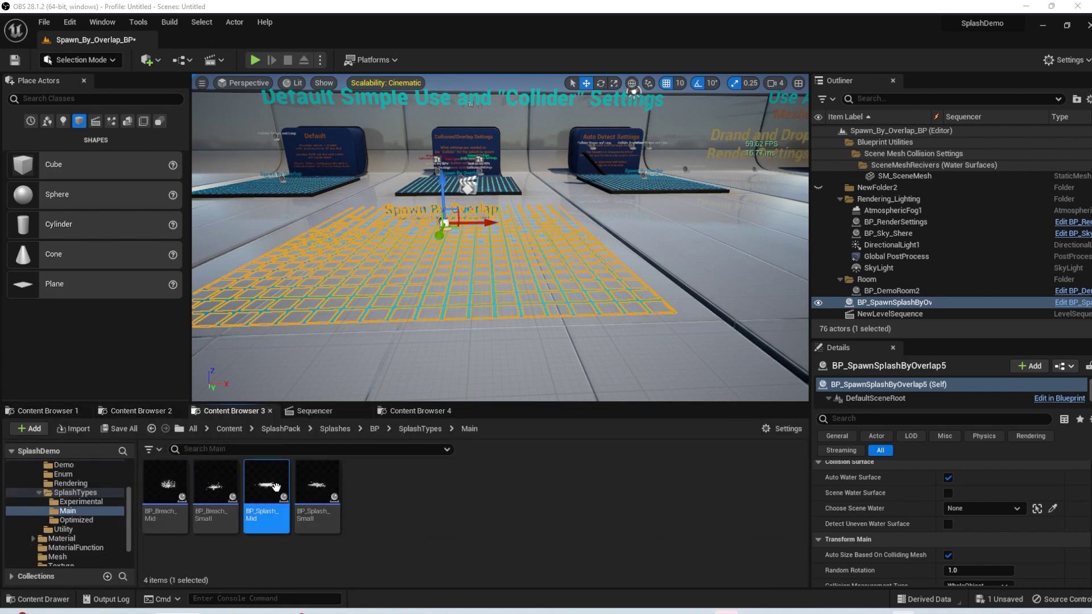
{"action": "left_click_drag", "start_coordinate": [267, 491], "coordinate": [327, 251]}
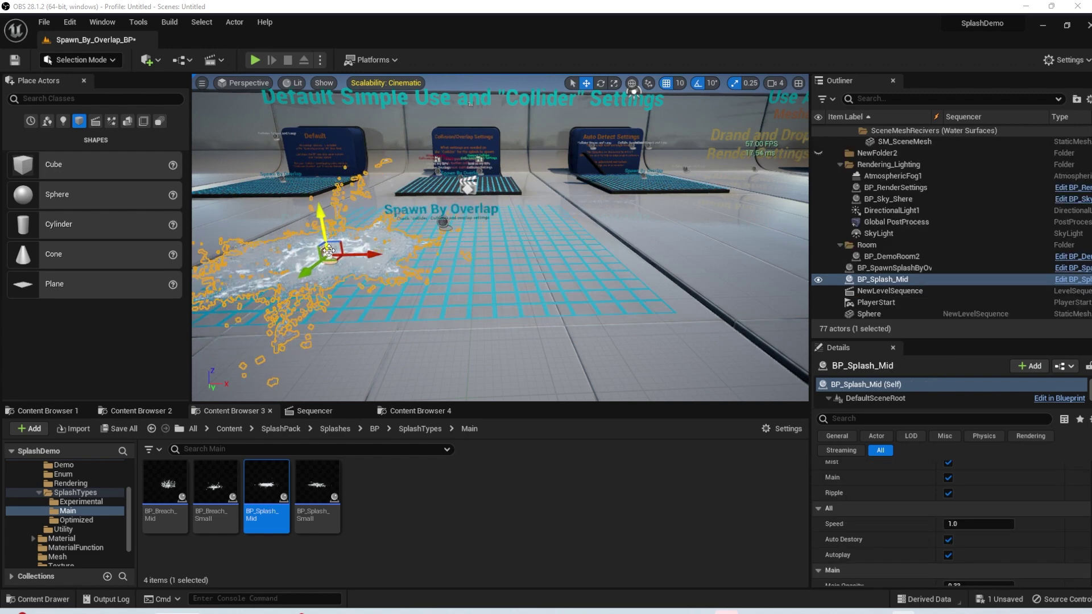
Add BP_Splash_Mid to the level sequence and convert its track to a spawnable.
{"action": "left_click", "coordinate": [315, 411]}
{"action": "left_click_drag", "start_coordinate": [896, 279], "coordinate": [356, 406]}
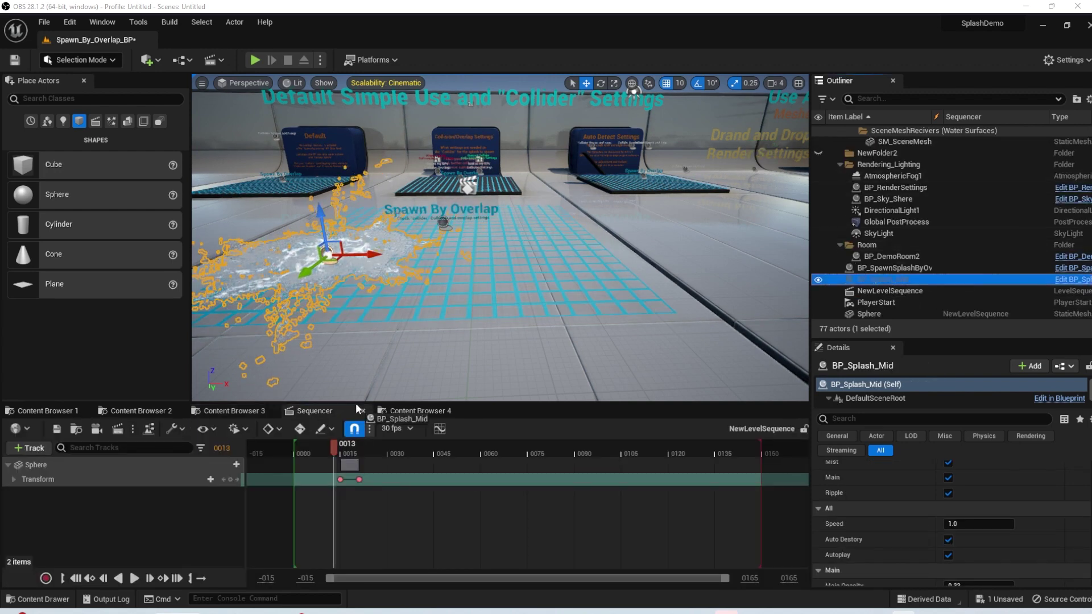
{"action": "left_click_drag", "start_coordinate": [111, 520], "coordinate": [117, 515]}
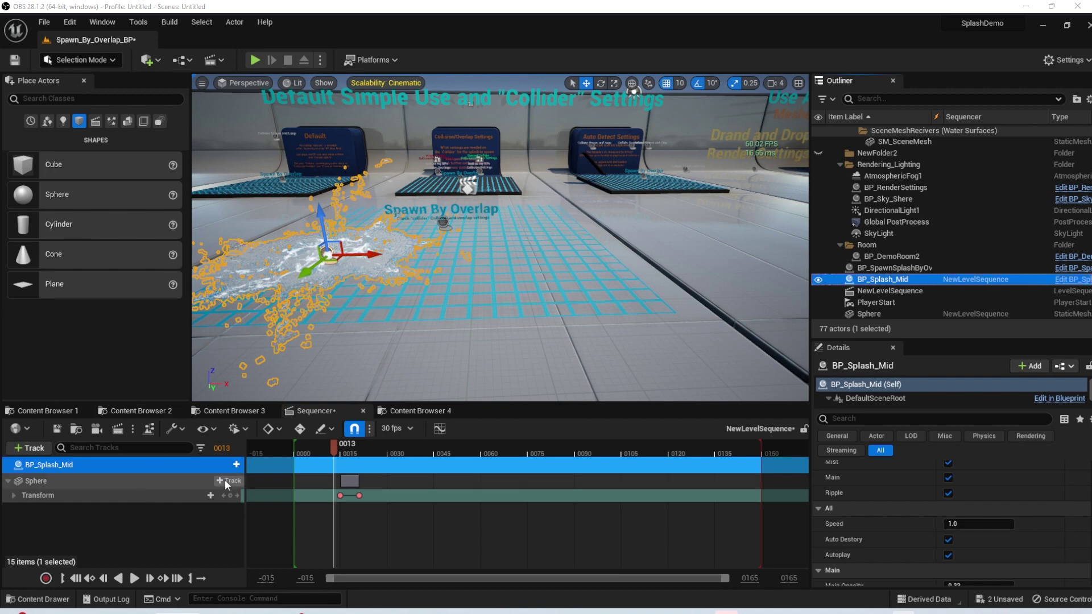
{"action": "left_click_drag", "start_coordinate": [339, 452], "coordinate": [419, 447]}
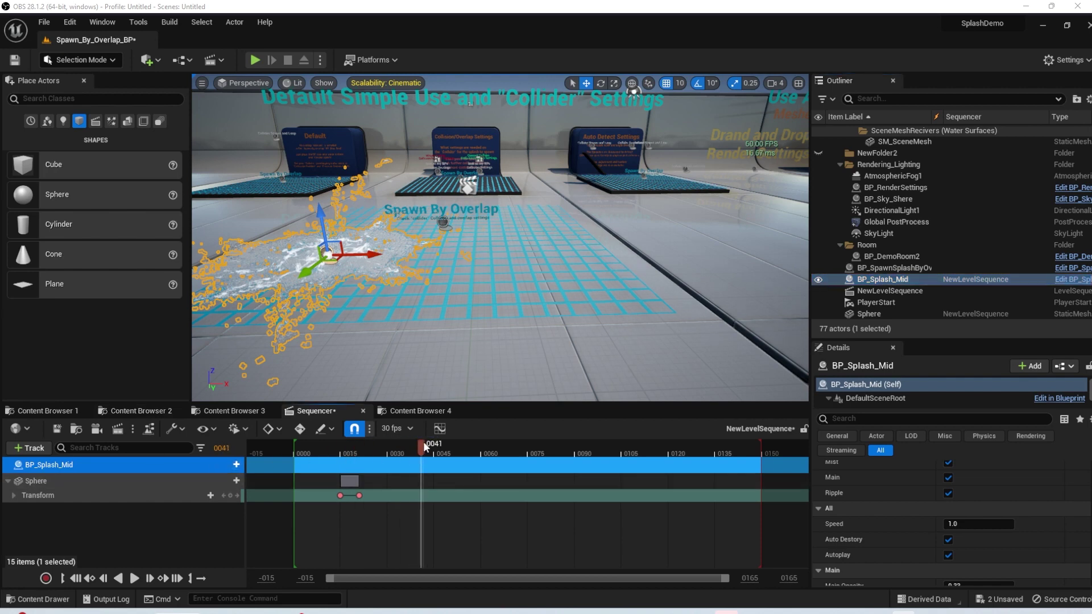
{"action": "right_click", "coordinate": [149, 469]}
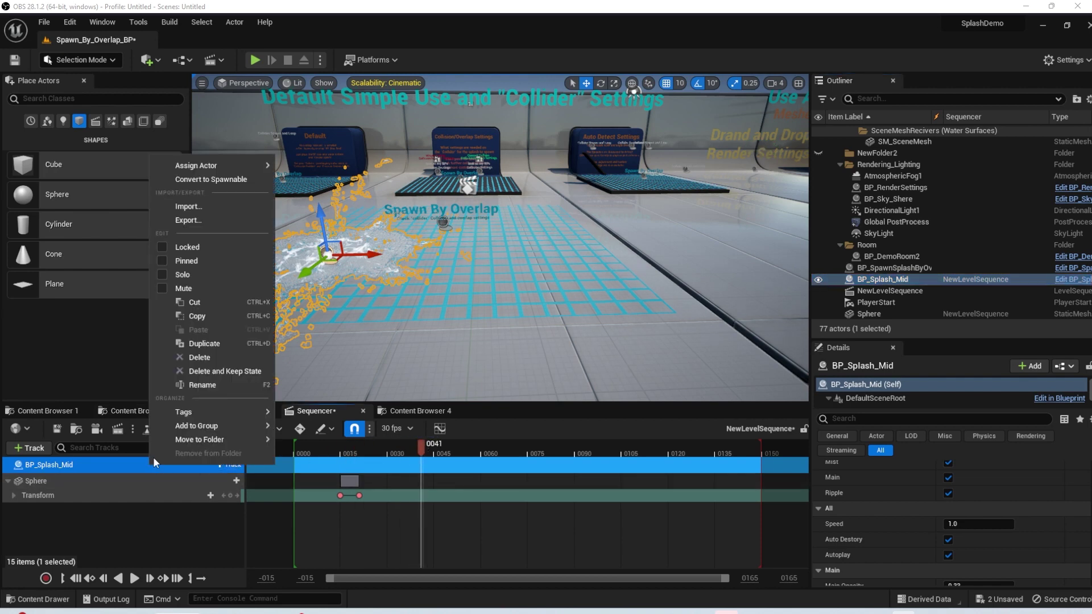
{"action": "left_click", "coordinate": [238, 178]}
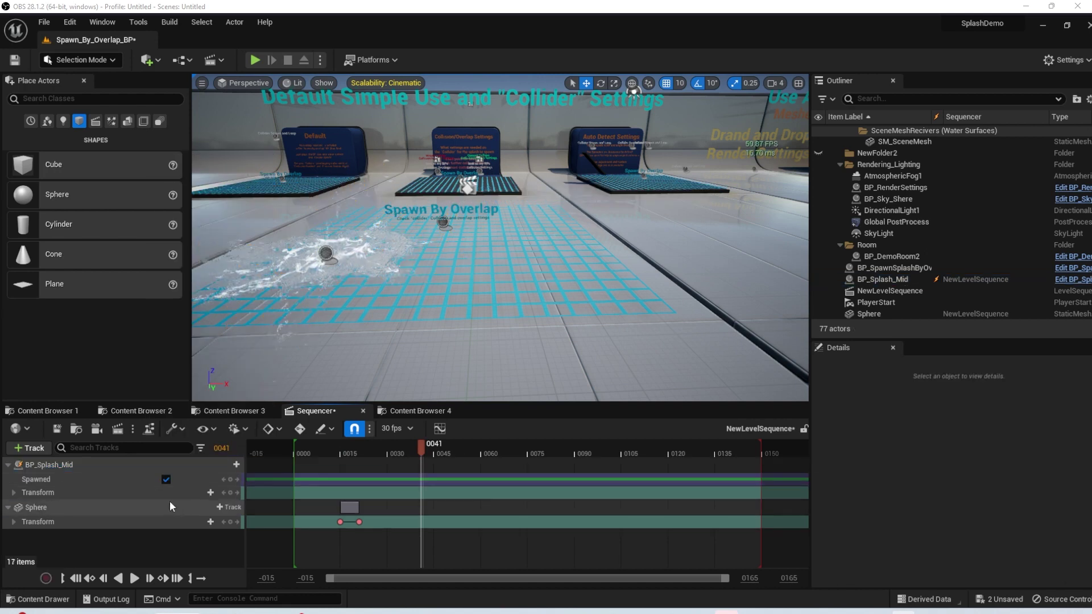
Key BP_Splash_Mid's Spawned track on at frame 41 and off at about frame 25.
{"action": "left_click", "coordinate": [229, 479]}
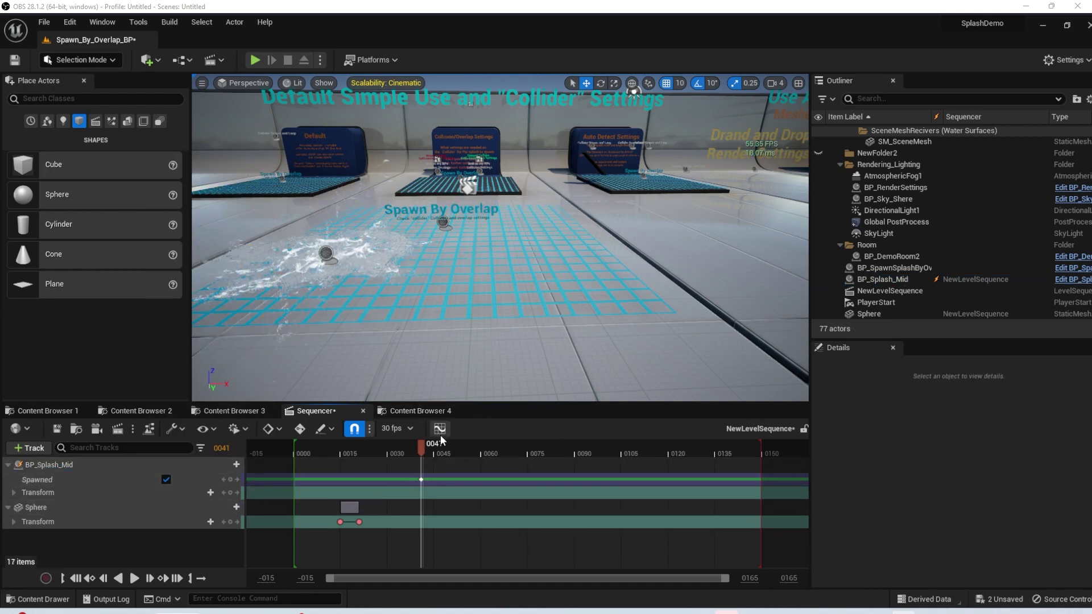
{"action": "left_click_drag", "start_coordinate": [384, 447], "coordinate": [319, 456]}
{"action": "left_click", "coordinate": [166, 479]}
{"action": "left_click_drag", "start_coordinate": [400, 461], "coordinate": [445, 462]}
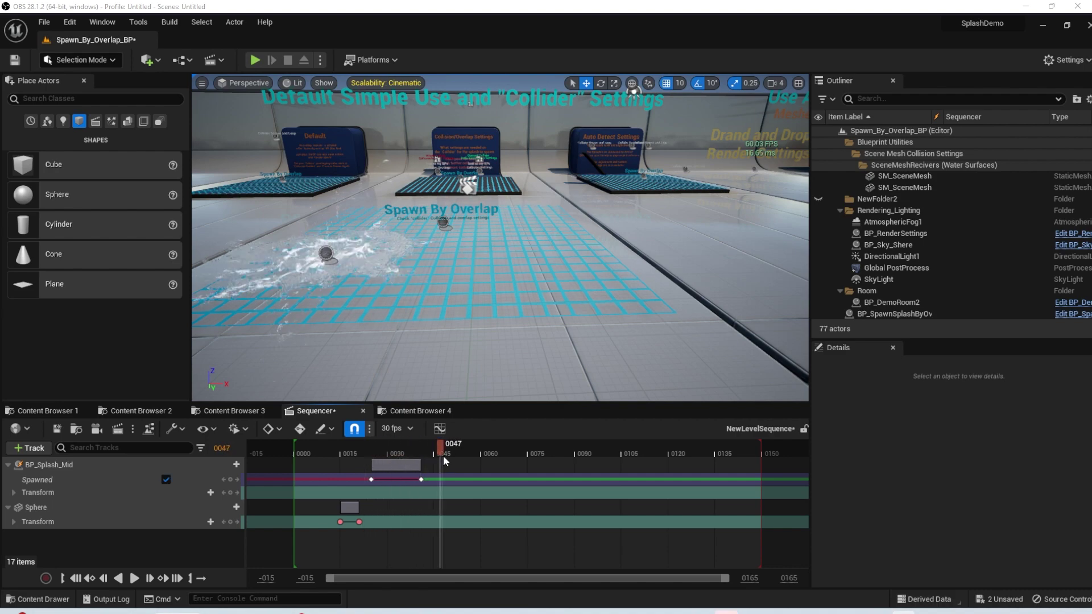
Play the sequence from frame 8 to preview the sphere's drop and the spawning of BP_Splash_Mid.
{"action": "left_click", "coordinate": [326, 249]}
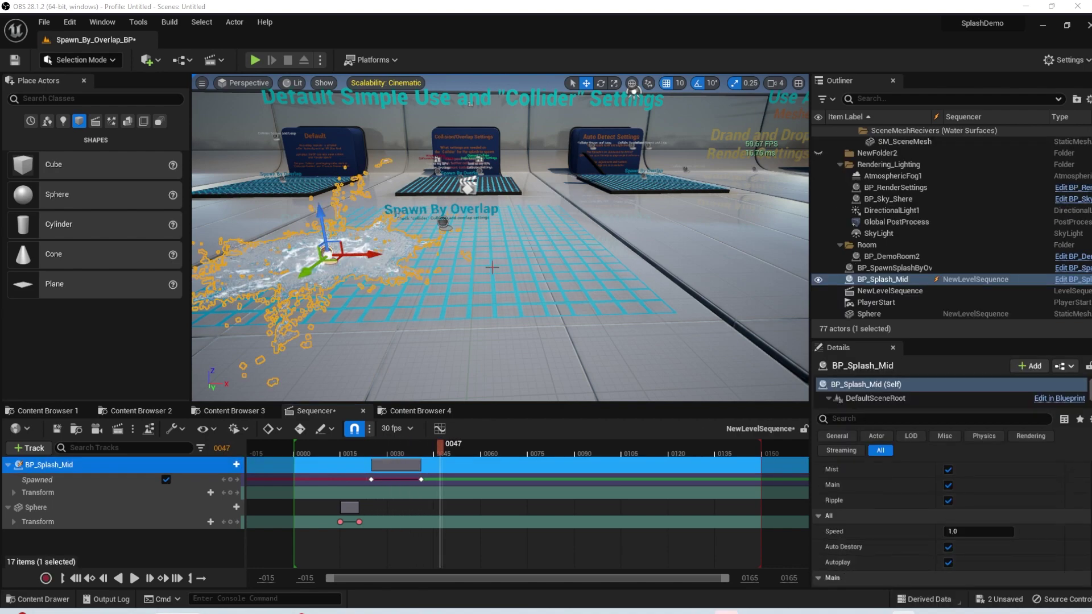
{"action": "right_click_drag", "start_coordinate": [492, 267], "coordinate": [435, 239]}
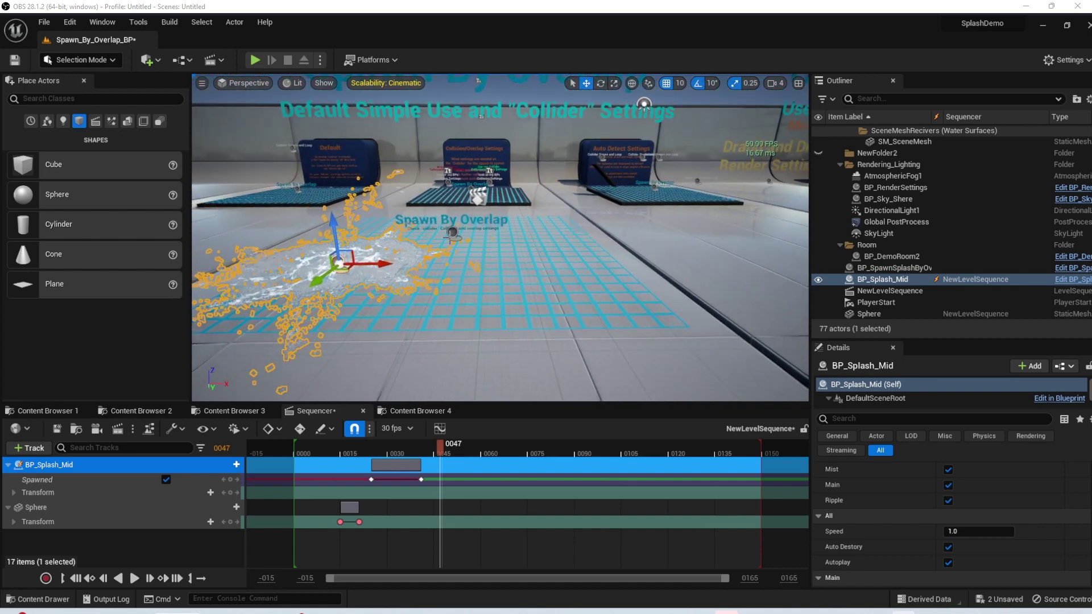
{"action": "left_click_drag", "start_coordinate": [441, 446], "coordinate": [318, 446]}
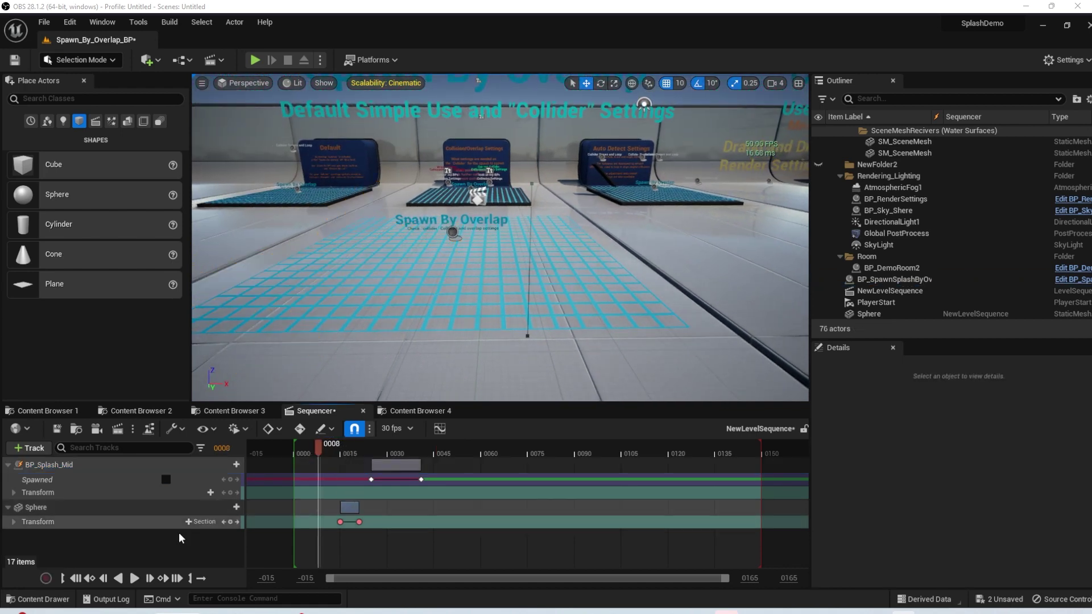
{"action": "left_click", "coordinate": [134, 583]}
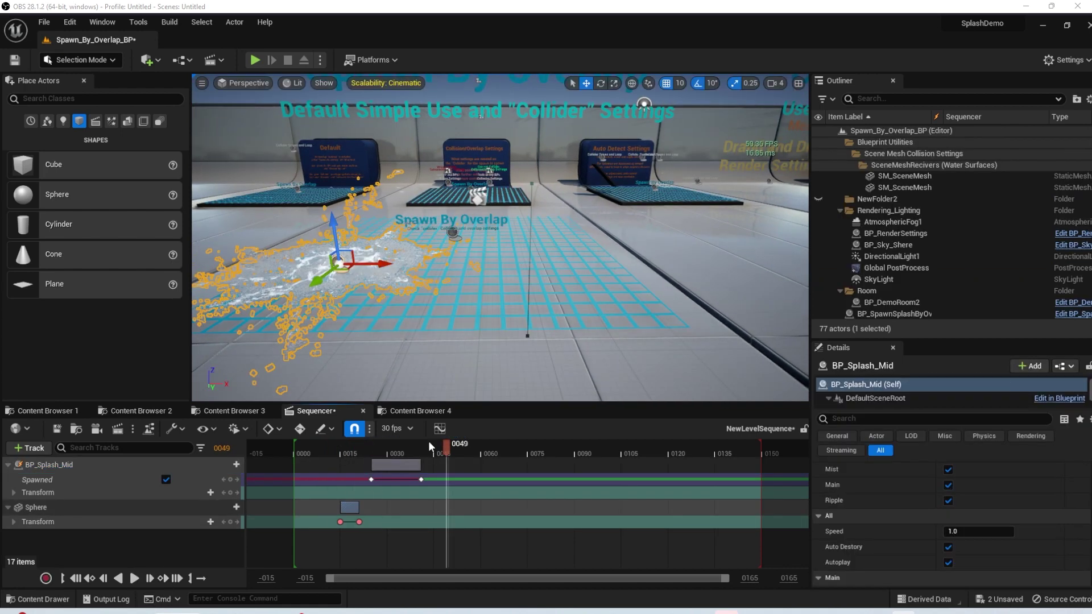
Scrub and play the sequence between frames 30 and 54 to preview BP_Splash_Mid spawning, ending back at frame 6.
{"action": "left_click_drag", "start_coordinate": [438, 453], "coordinate": [353, 448]}
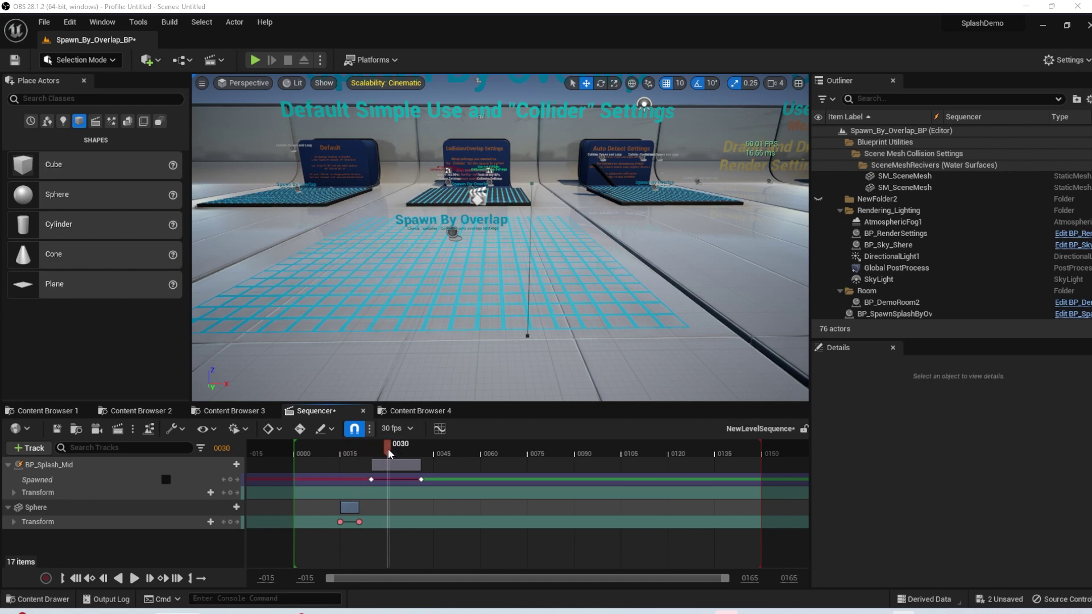
{"action": "mouse_move", "coordinate": [415, 451]}
{"action": "left_mouse_down"}
{"action": "mouse_move", "coordinate": [449, 452]}
{"action": "mouse_move", "coordinate": [399, 452]}
{"action": "left_mouse_up"}
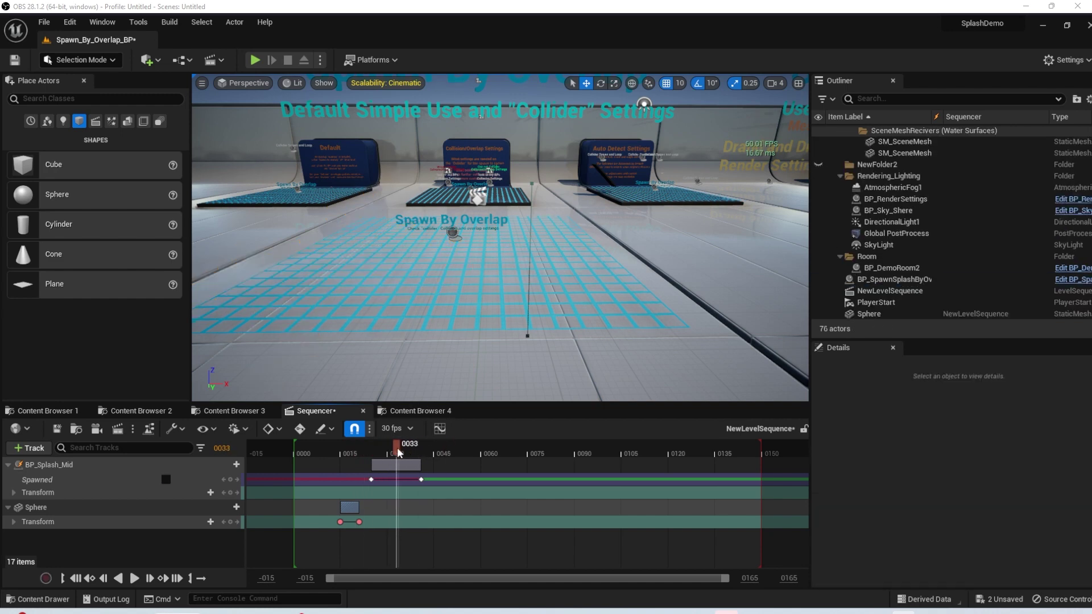
{"action": "left_click", "coordinate": [134, 578]}
{"action": "left_click", "coordinate": [135, 579]}
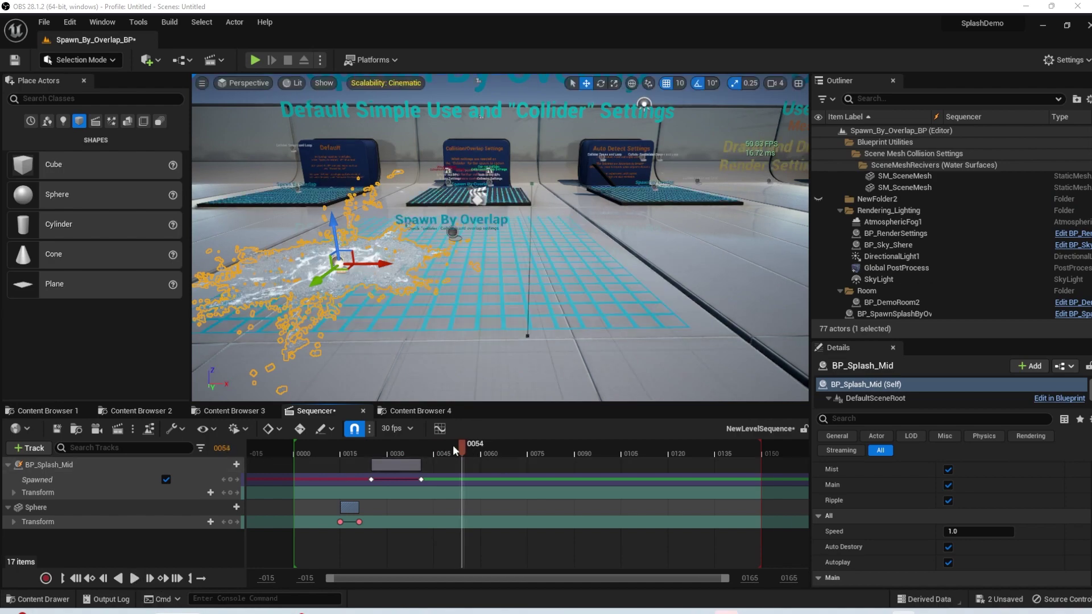
{"action": "mouse_move", "coordinate": [454, 450]}
{"action": "left_mouse_down"}
{"action": "mouse_move", "coordinate": [405, 448]}
{"action": "mouse_move", "coordinate": [440, 449]}
{"action": "left_mouse_up"}
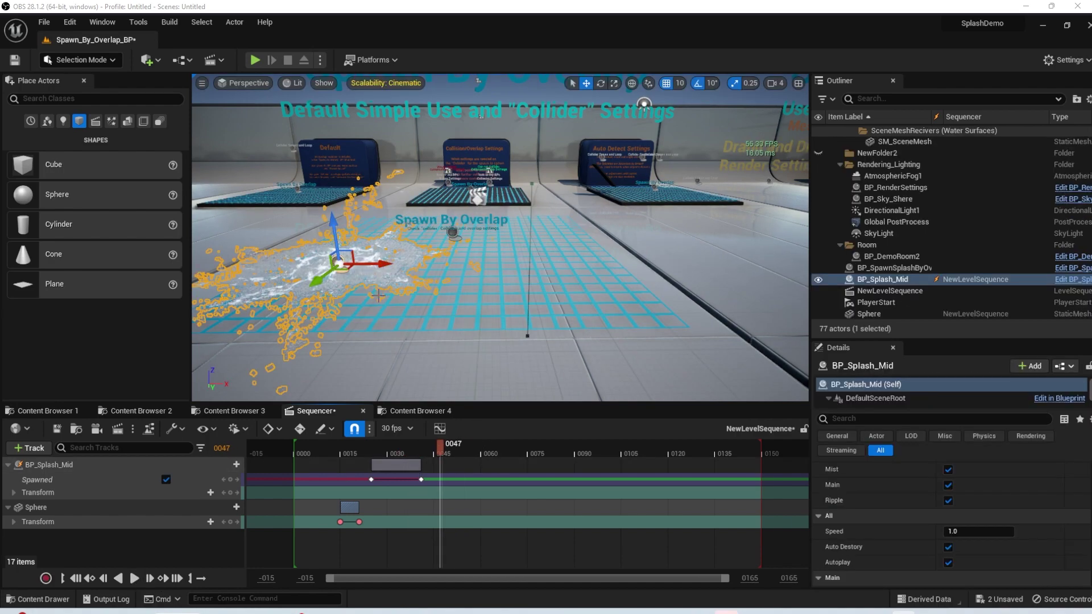
{"action": "right_click_drag", "start_coordinate": [495, 283], "coordinate": [484, 291]}
{"action": "left_click_drag", "start_coordinate": [447, 441], "coordinate": [314, 455]}
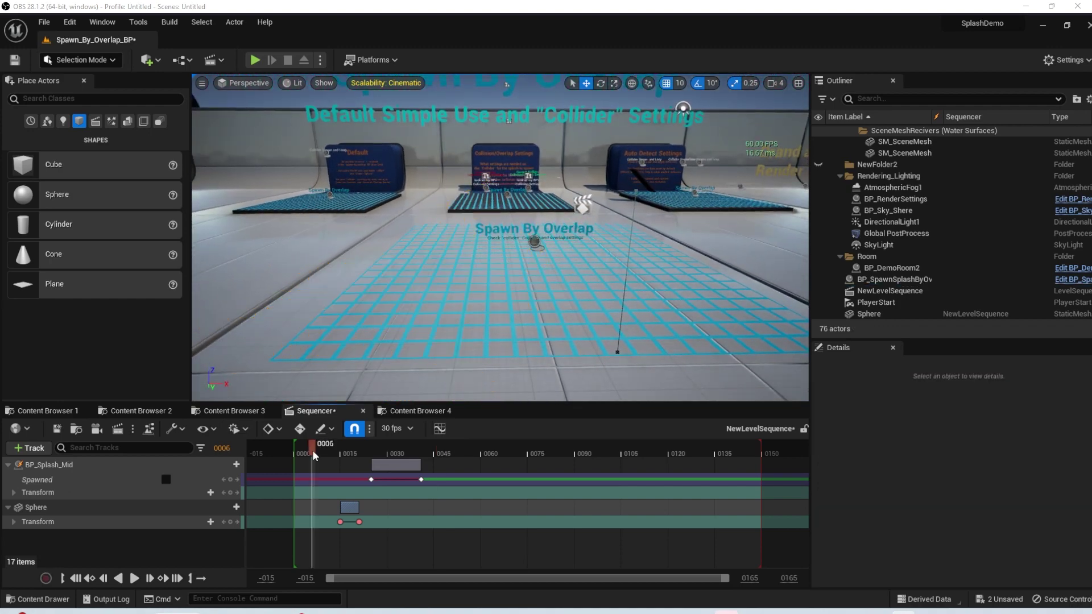
Play the level to check the overlap splashes at runtime, and stop it.
{"action": "right_click_drag", "start_coordinate": [409, 334], "coordinate": [400, 321]}
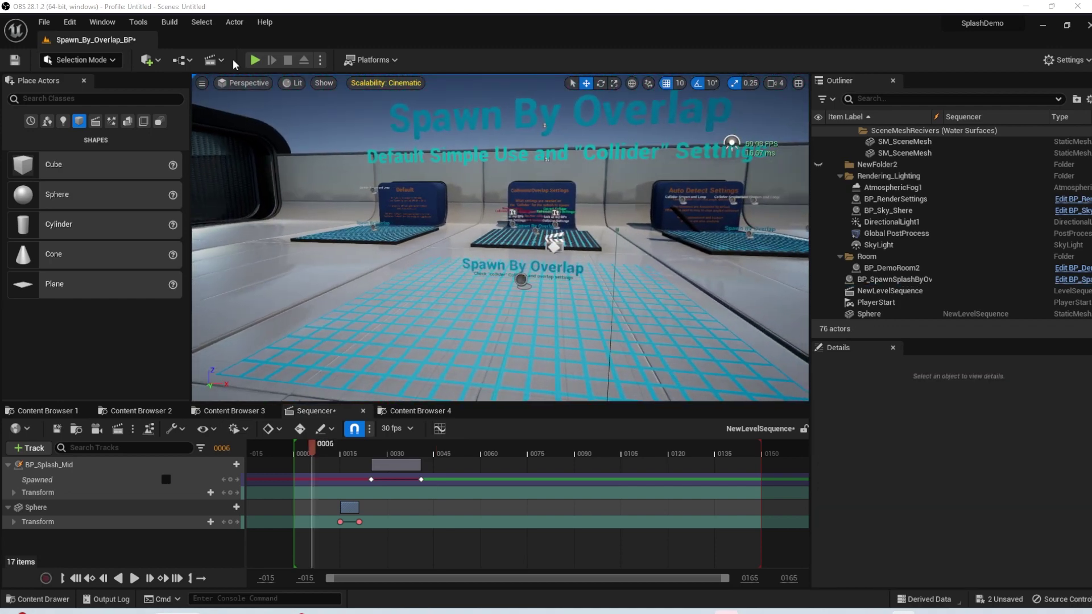
{"action": "left_click", "coordinate": [255, 60]}
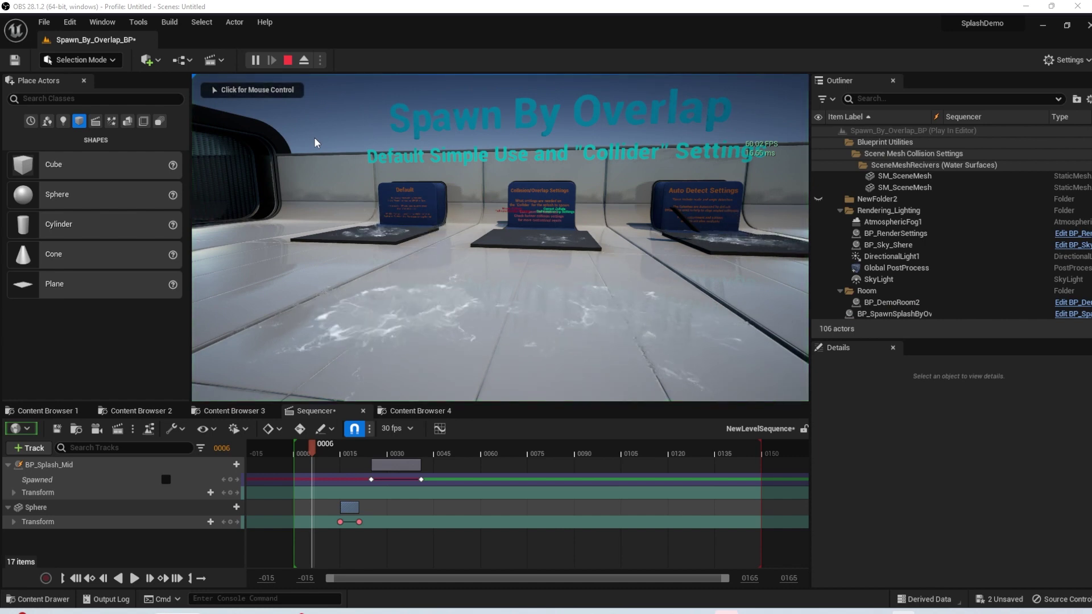
{"action": "left_click", "coordinate": [288, 61]}
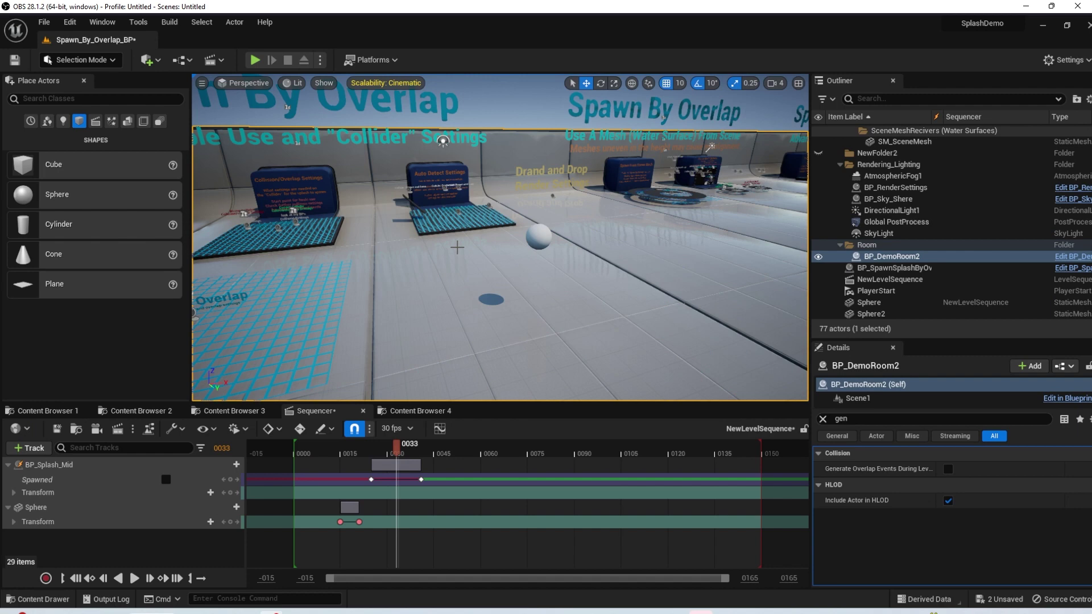
Place a default cube on the floor beside the floating Sphere2.
{"action": "left_click", "coordinate": [538, 235]}
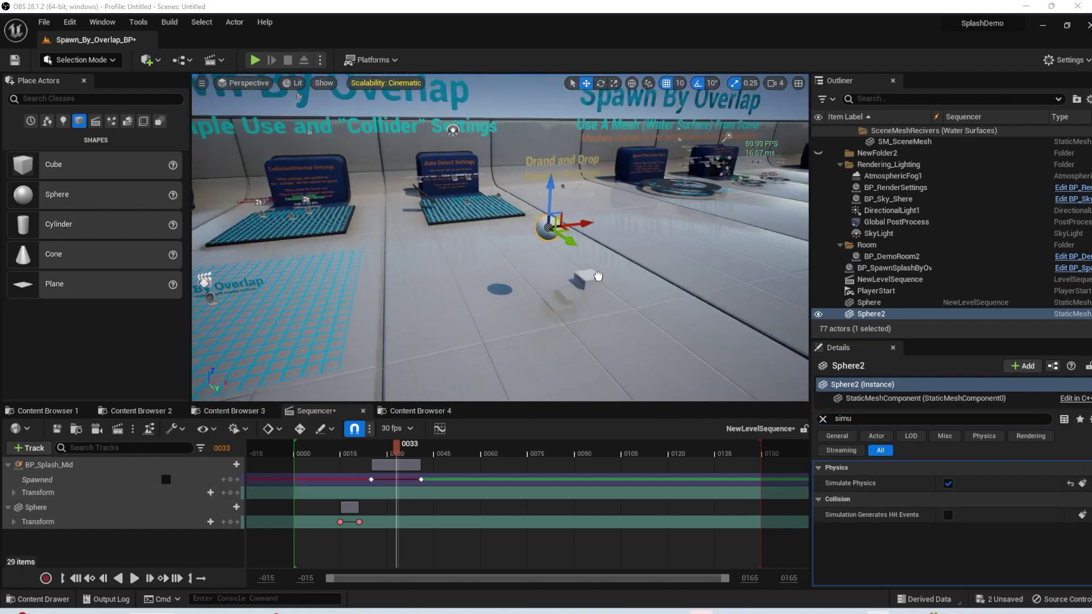
{"action": "left_click_drag", "start_coordinate": [590, 274], "coordinate": [681, 239]}
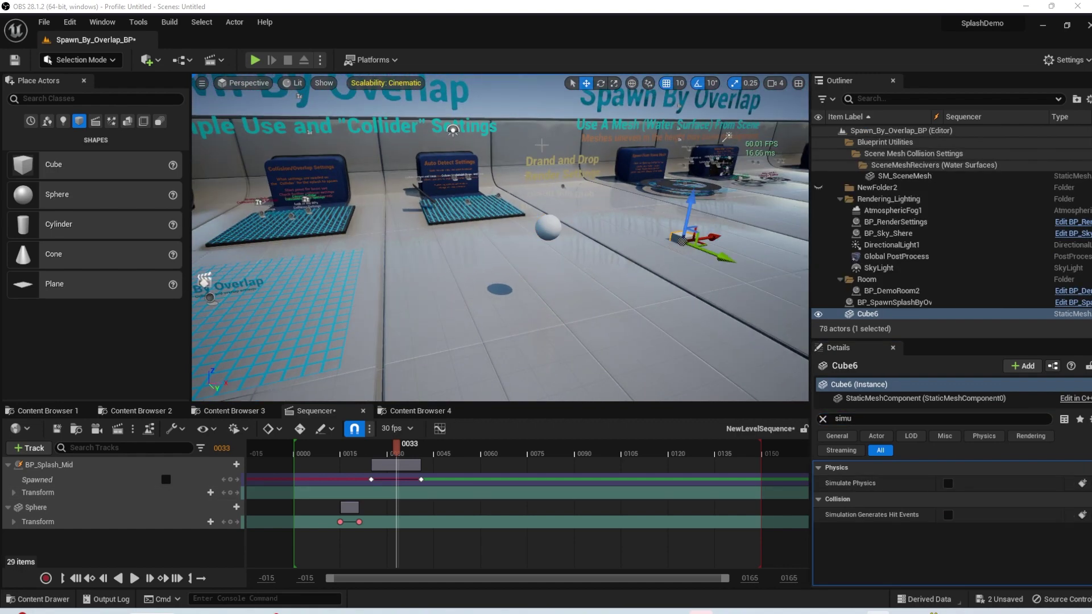
Duplicate the large BP_SpawnSplashByOverlap grid to beneath Sphere2 and play the level to test its splash.
{"action": "right_click_drag", "start_coordinate": [542, 145], "coordinate": [557, 144]}
{"action": "right_click_drag", "start_coordinate": [343, 287], "coordinate": [298, 290]}
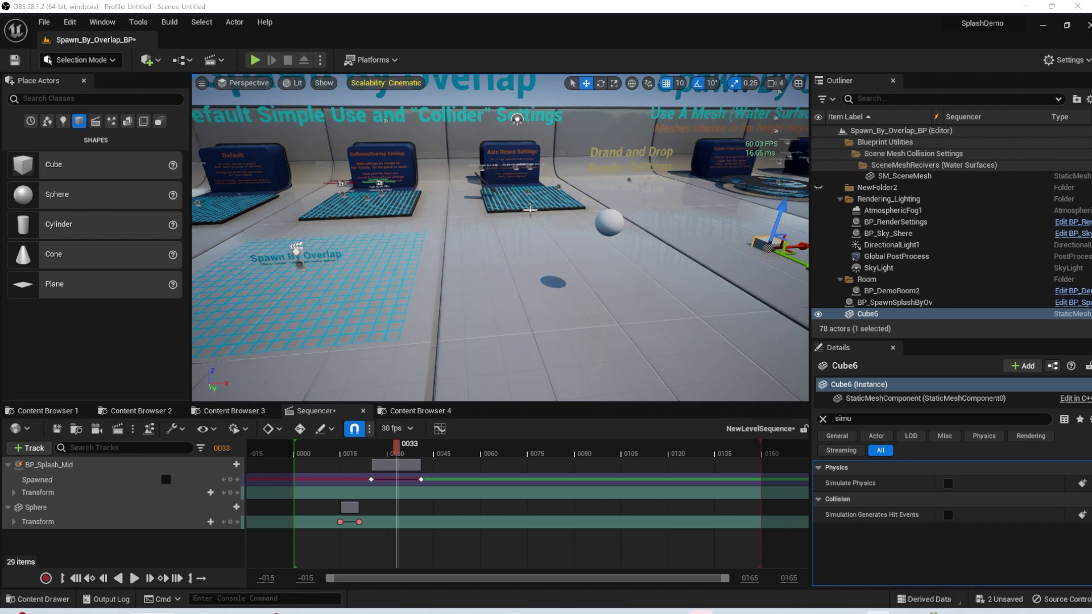
{"action": "right_click_drag", "start_coordinate": [530, 211], "coordinate": [592, 205]}
{"action": "right_click_drag", "start_coordinate": [466, 279], "coordinate": [408, 277]}
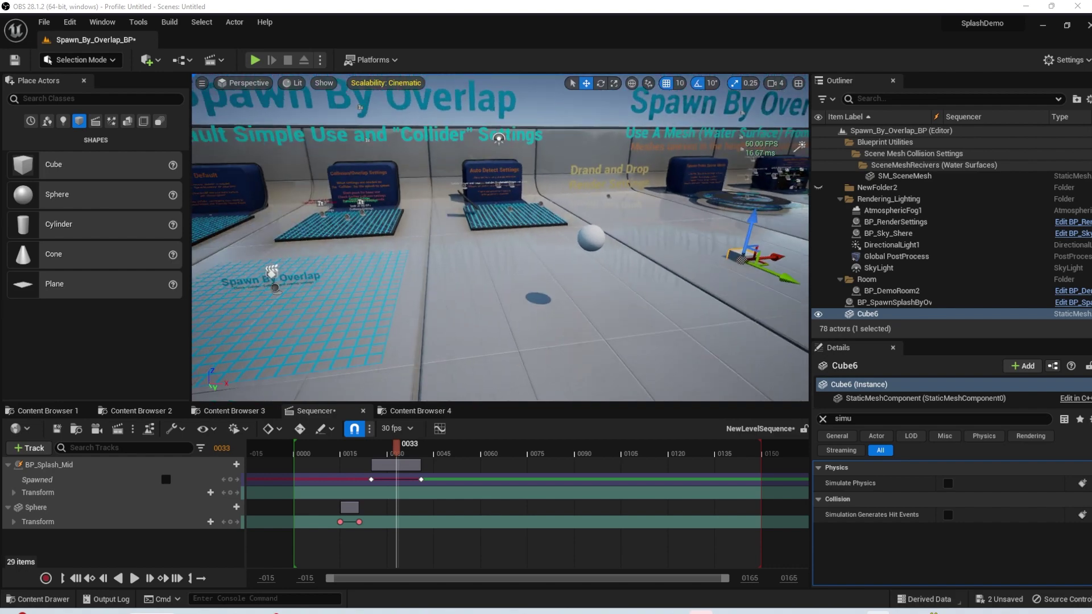
{"action": "left_click", "coordinate": [269, 301]}
{"action": "left_click_drag", "start_coordinate": [310, 294], "coordinate": [599, 282], "text": "alt"}
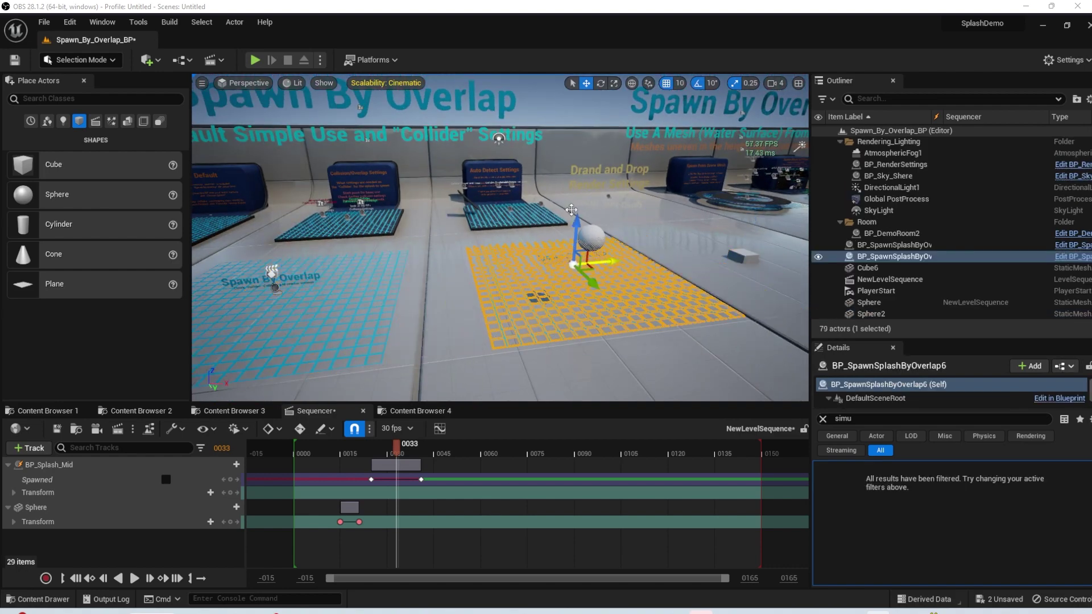
{"action": "left_click", "coordinate": [254, 60]}
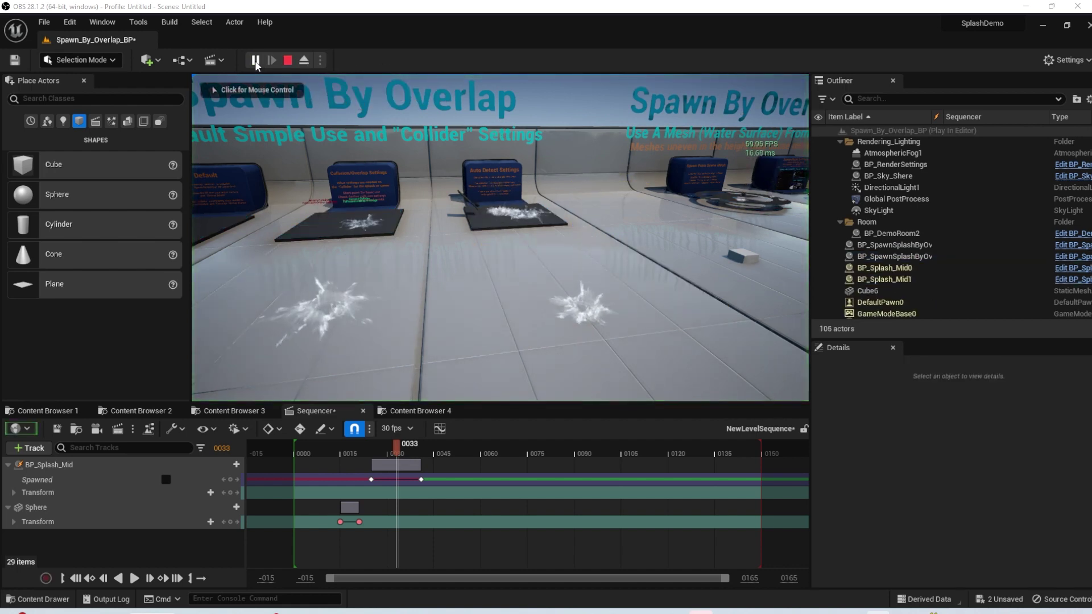
{"action": "left_click", "coordinate": [288, 60]}
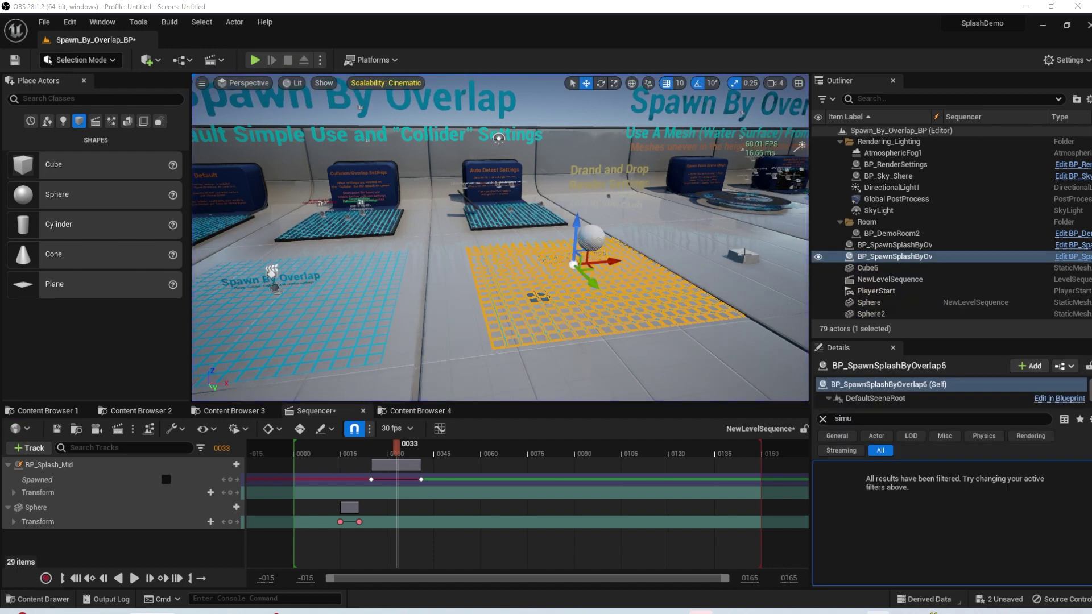
Replace the small cube with a new cube scaled into a flat slab covering the duplicated splash grid.
{"action": "key", "text": "Delete"}
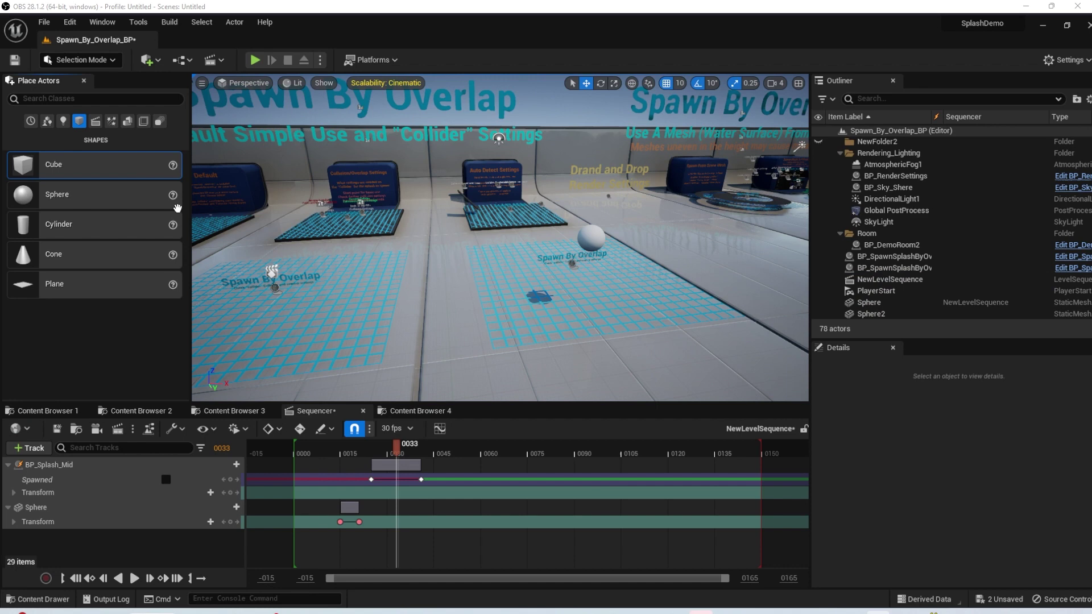
{"action": "left_click_drag", "start_coordinate": [52, 165], "coordinate": [616, 370]}
{"action": "key", "text": "e"}
{"action": "key", "text": "r"}
{"action": "key", "text": "w"}
{"action": "left_click_drag", "start_coordinate": [603, 289], "coordinate": [582, 280]}
Play the level to test the sphere against the solid slab, and nudge the slab along Y to align with the grid.
{"action": "left_click", "coordinate": [255, 60]}
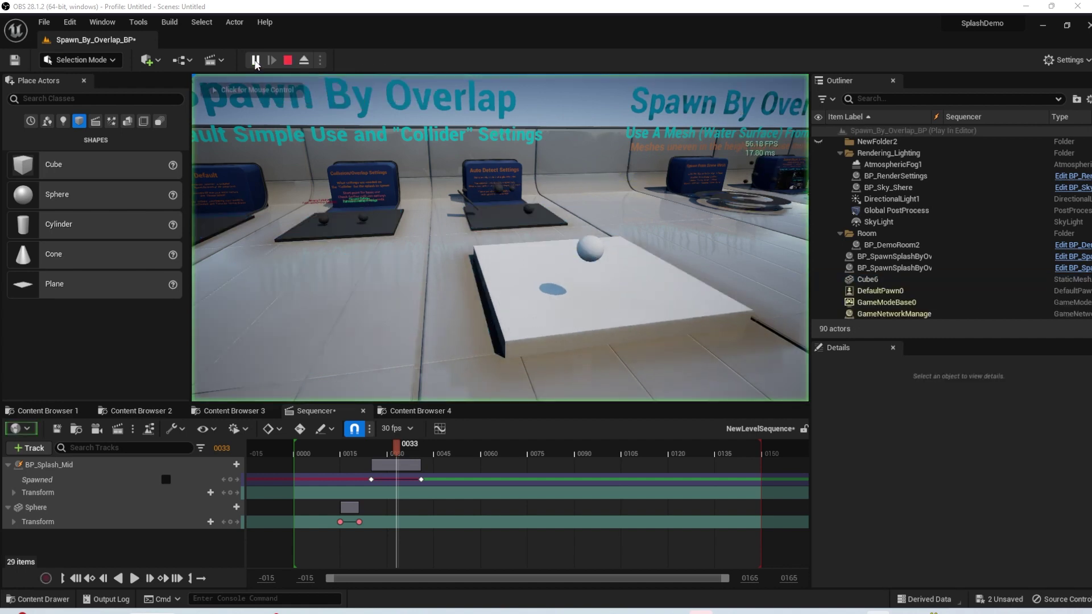
{"action": "left_click", "coordinate": [289, 61]}
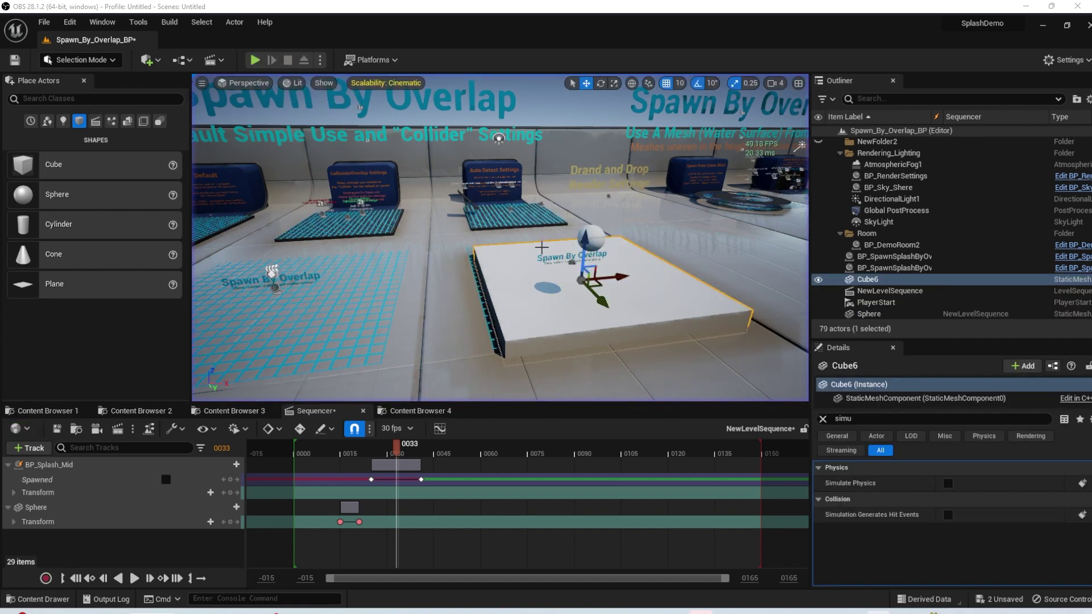
{"action": "left_click_drag", "start_coordinate": [606, 303], "coordinate": [603, 299]}
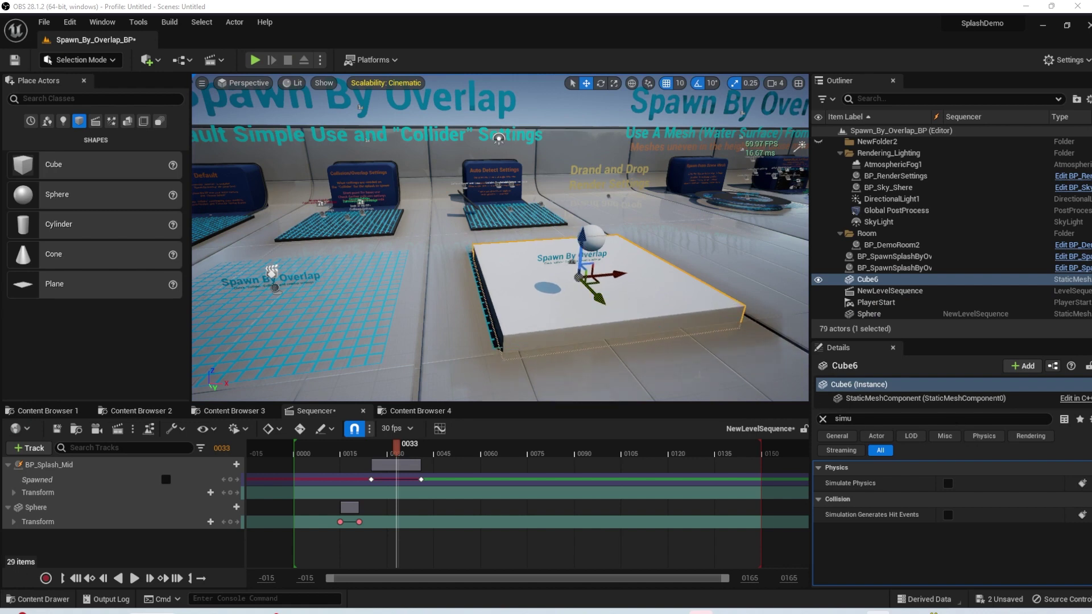
Set the slab's Collision Presets to NoCollision and play the level to test the sphere's splash through it.
{"action": "type", "text": "col"}
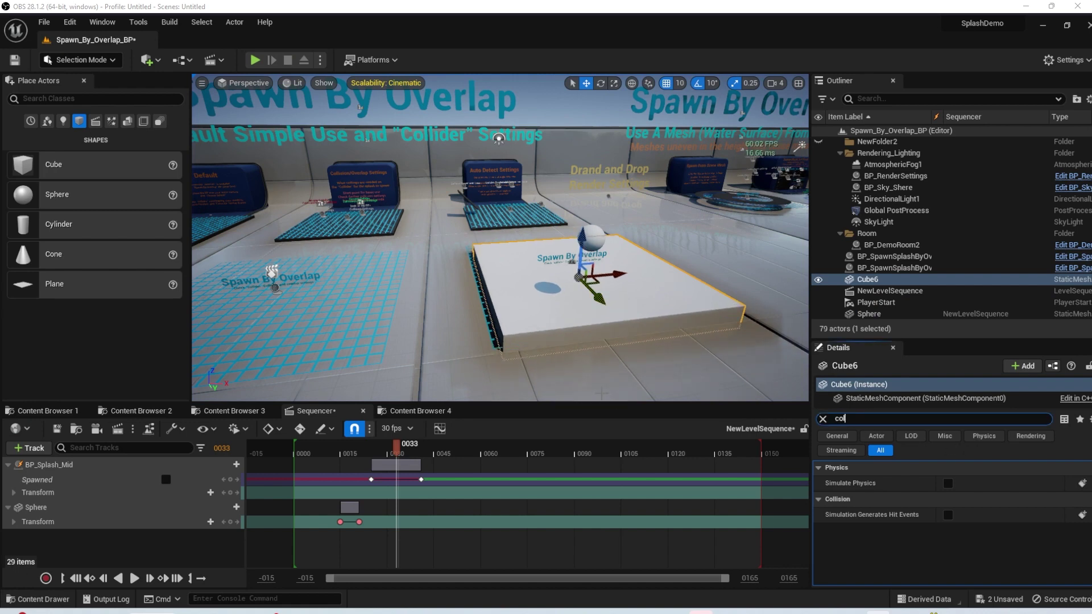
{"action": "type", "text": "l"}
{"action": "scroll", "coordinate": [980, 510], "scroll_direction": "down", "scroll_amount": 3}
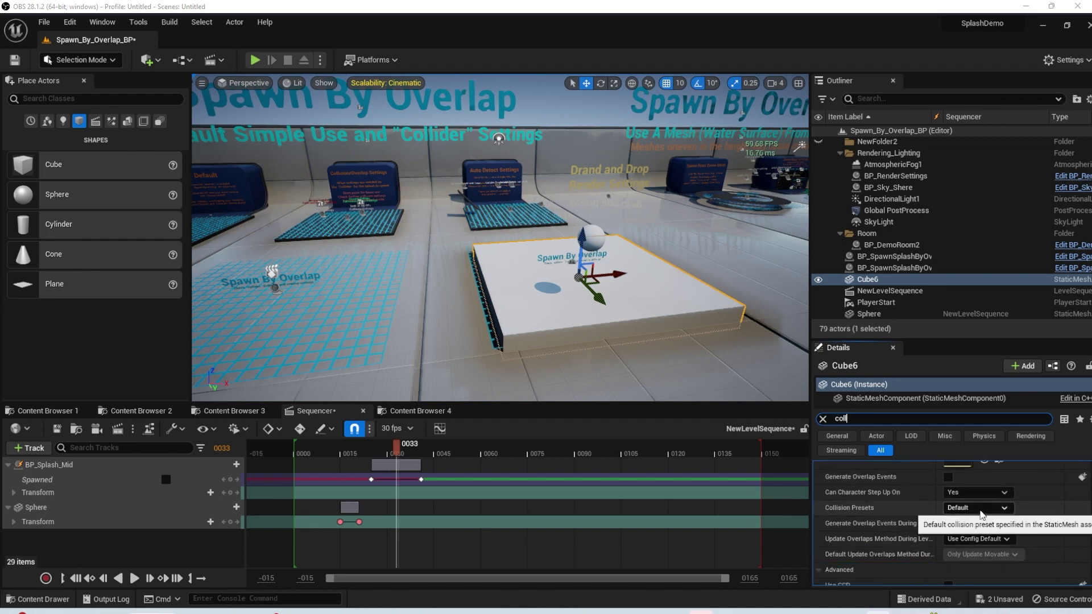
{"action": "left_click", "coordinate": [980, 507]}
{"action": "left_click", "coordinate": [986, 322]}
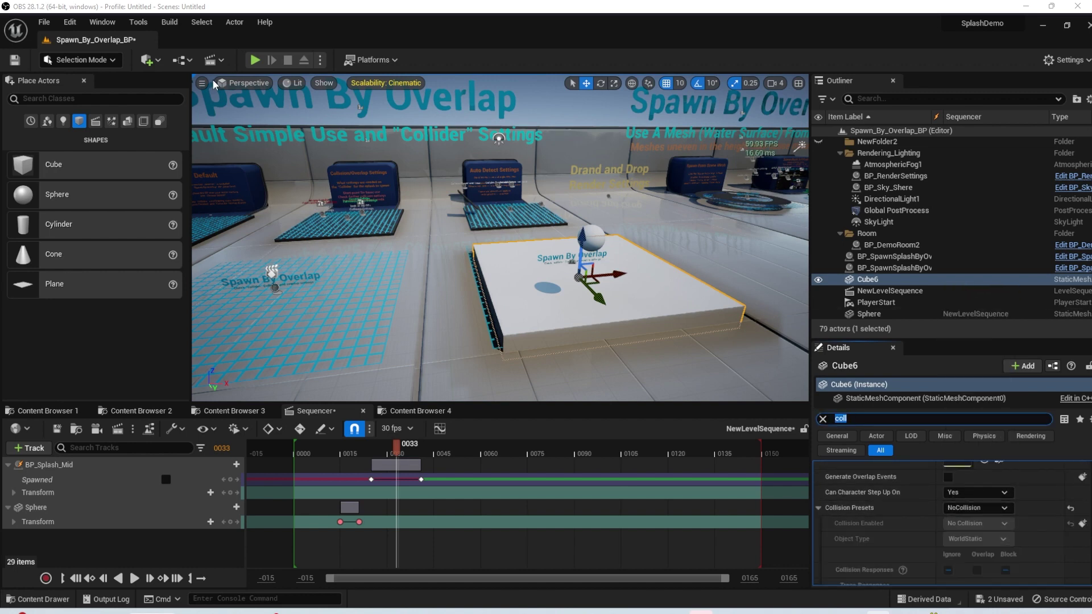
{"action": "left_click", "coordinate": [255, 60]}
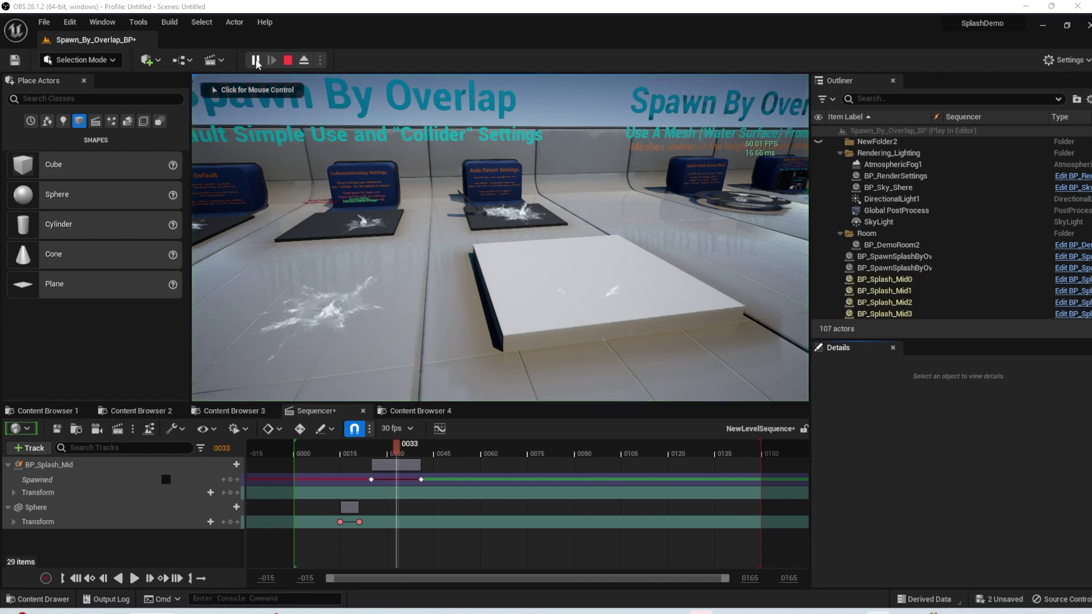
{"action": "left_click", "coordinate": [288, 64]}
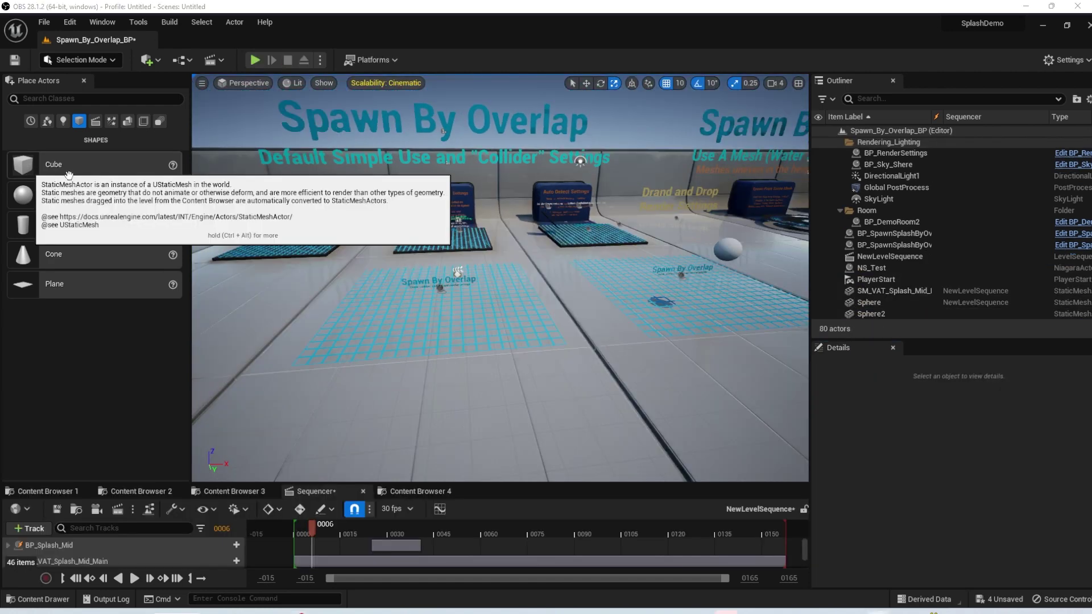
Place a cube scaled into a flat slab over the original large splash grid and play the level to test it.
{"action": "left_click_drag", "start_coordinate": [54, 164], "coordinate": [481, 310]}
{"action": "left_click_drag", "start_coordinate": [440, 278], "coordinate": [439, 284]}
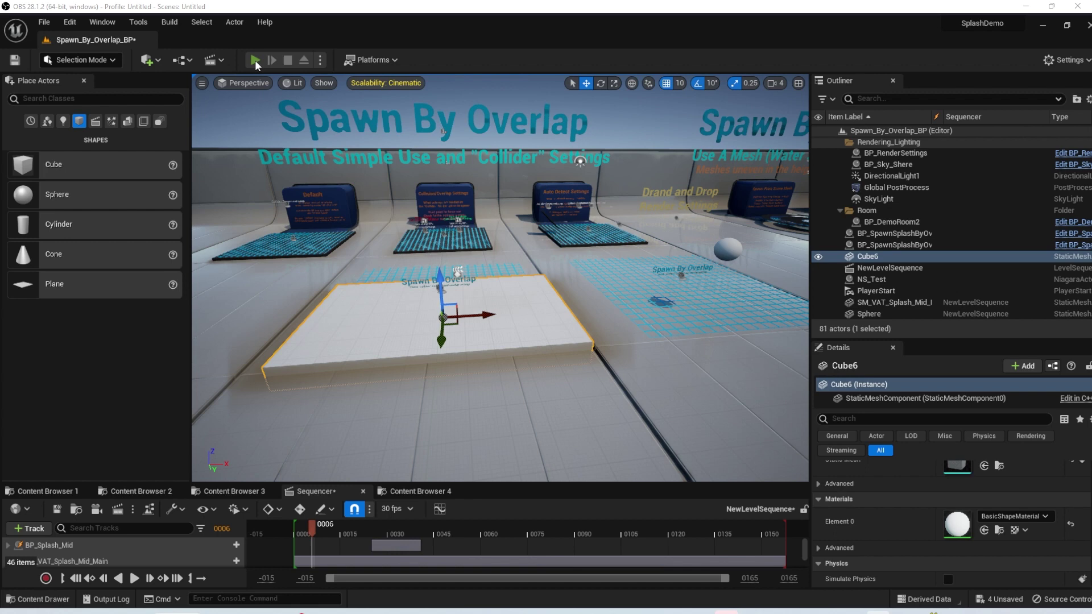
{"action": "left_click", "coordinate": [254, 59]}
{"action": "key", "text": "Escape"}
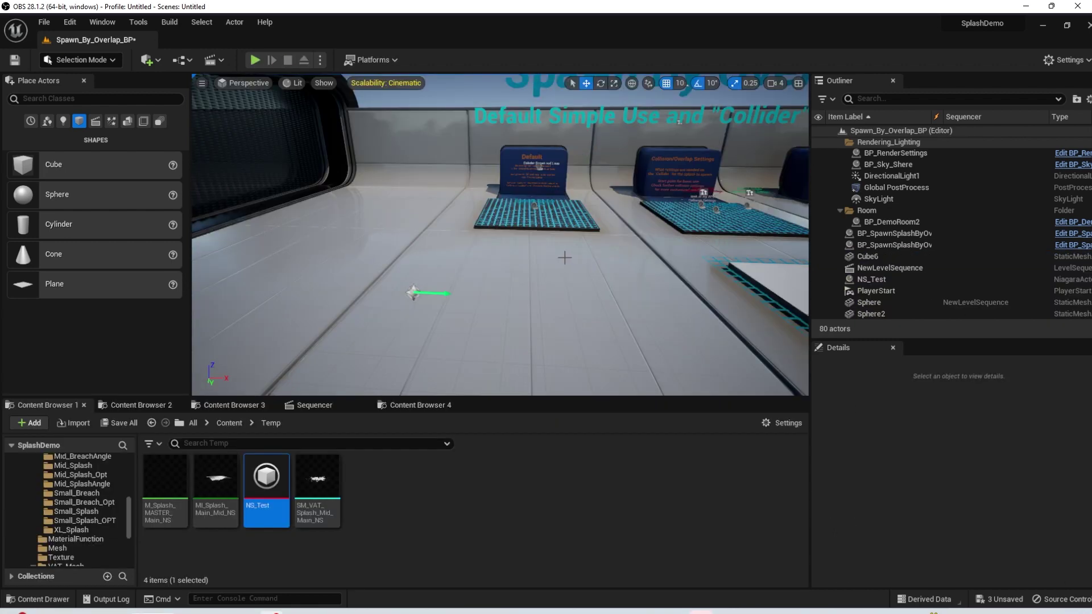
Place the SM_VAT_Splash_Mid_Main mesh from the VAT_Mesh/Mid_Splash folder on the floor beside the NS_Test actor.
{"action": "right_click_drag", "start_coordinate": [500, 279], "coordinate": [448, 326]}
{"action": "left_click", "coordinate": [149, 405]}
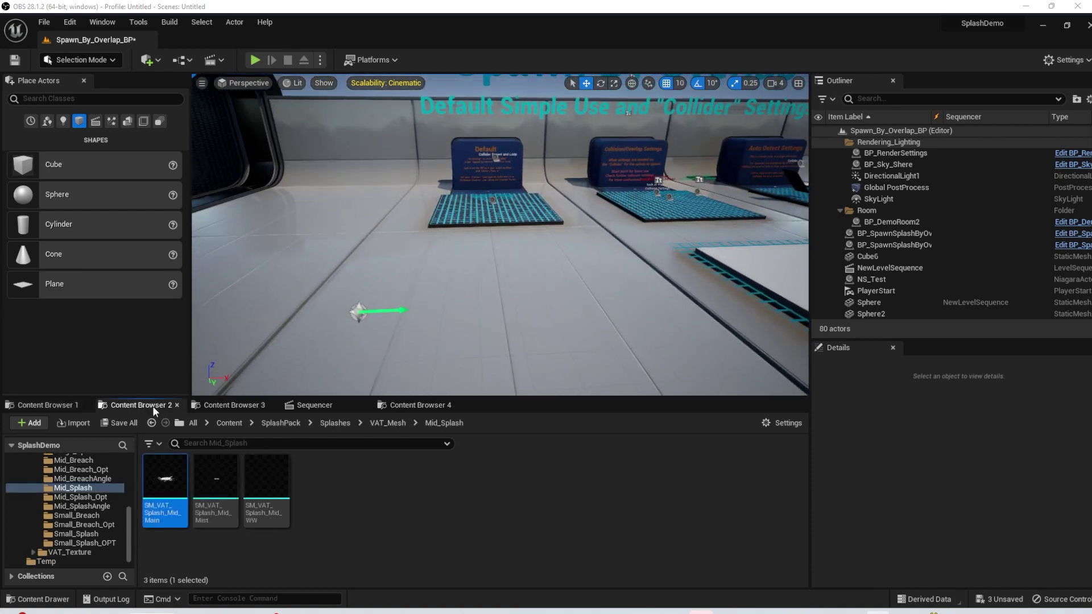
{"action": "left_click_drag", "start_coordinate": [165, 494], "coordinate": [629, 309]}
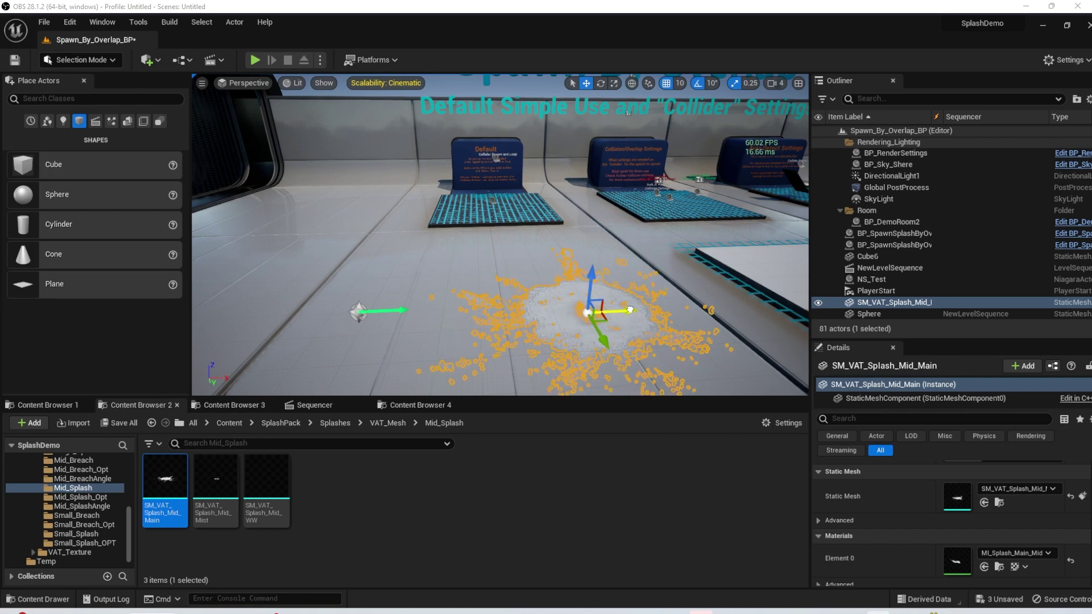
Open the splash mesh's MI_Splash_Main_Mid material, scrub its phase parameter to 0.862305, and close the material editor.
{"action": "scroll", "coordinate": [950, 551], "scroll_direction": "down", "scroll_amount": 2}
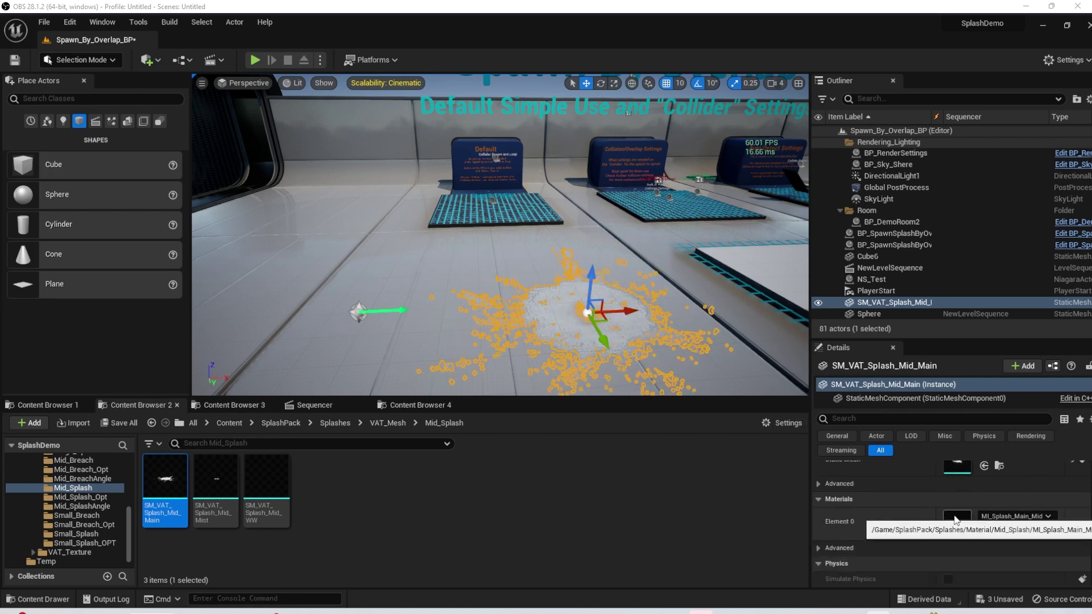
{"action": "double_click", "coordinate": [958, 522]}
{"action": "left_click_drag", "start_coordinate": [591, 391], "coordinate": [797, 426]}
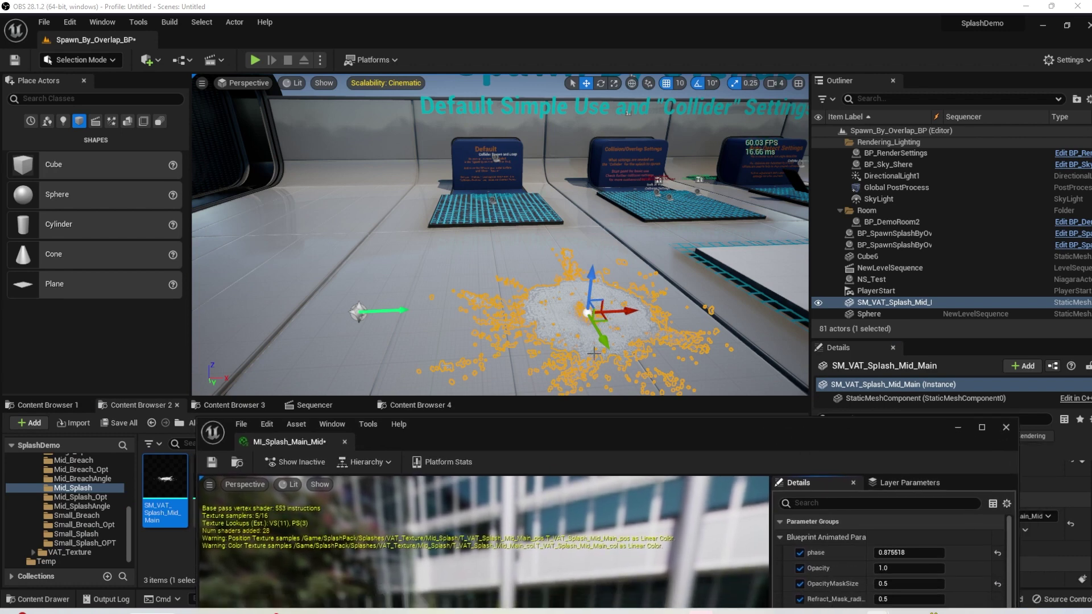
{"action": "mouse_move", "coordinate": [899, 552]}
{"action": "left_mouse_down"}
{"action": "mouse_move", "coordinate": [847, 552]}
{"action": "mouse_move", "coordinate": [927, 552]}
{"action": "mouse_move", "coordinate": [873, 553]}
{"action": "mouse_move", "coordinate": [901, 552]}
{"action": "left_mouse_up"}
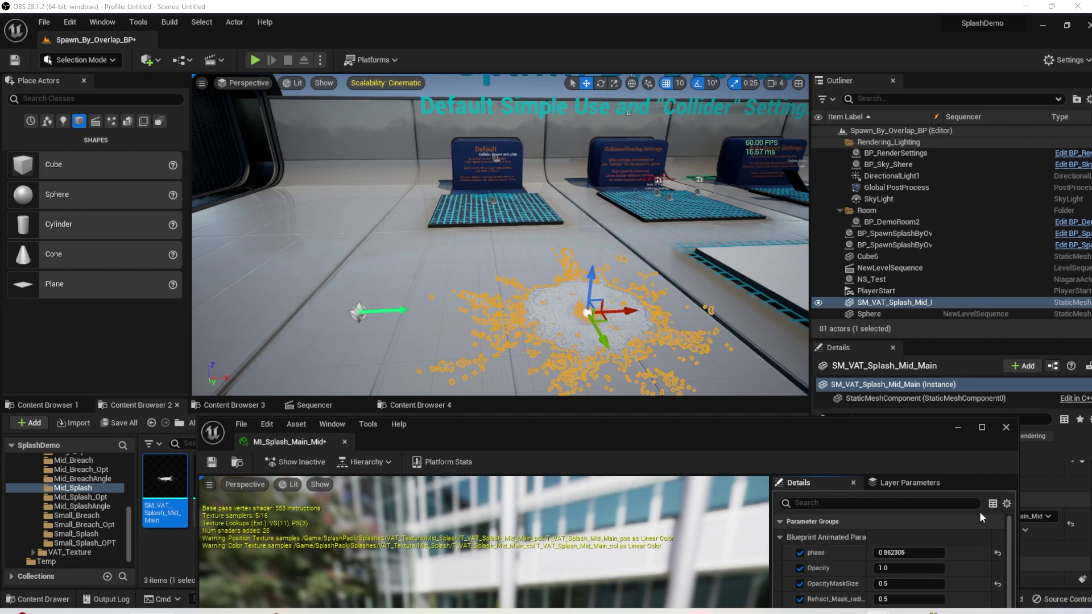
{"action": "left_click", "coordinate": [1005, 428]}
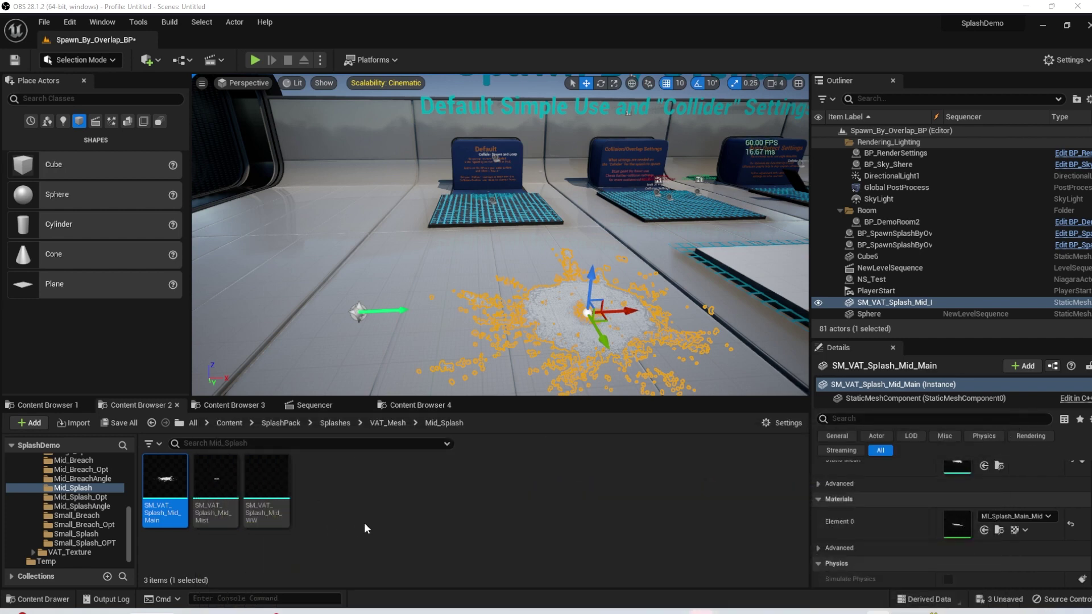
Open the NS_Test Niagara system from the Temp folder and select the NS_Test actor in the level.
{"action": "left_click", "coordinate": [53, 407]}
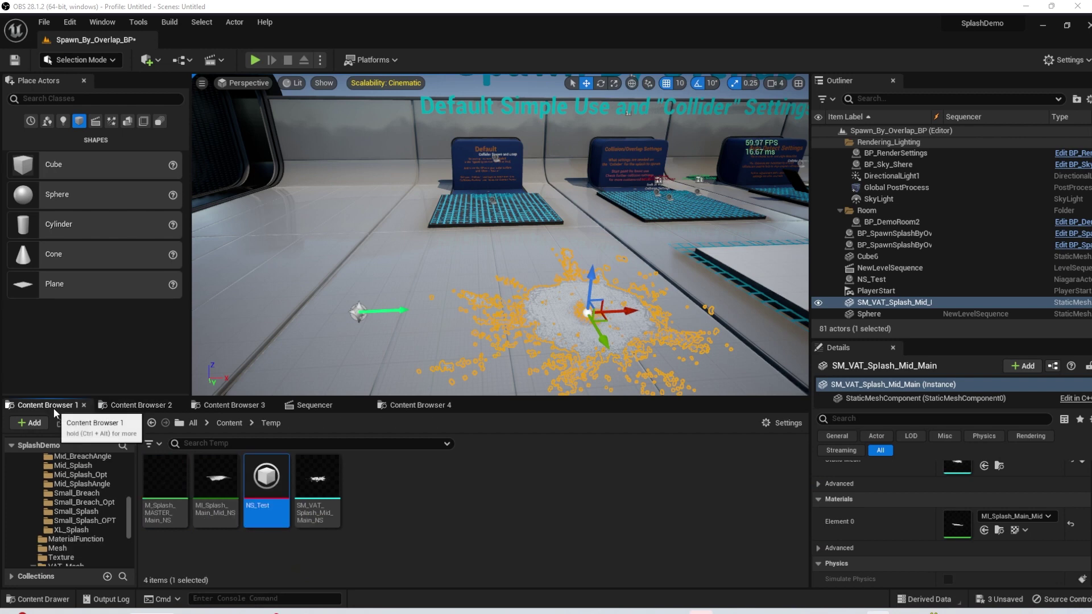
{"action": "double_click", "coordinate": [259, 490]}
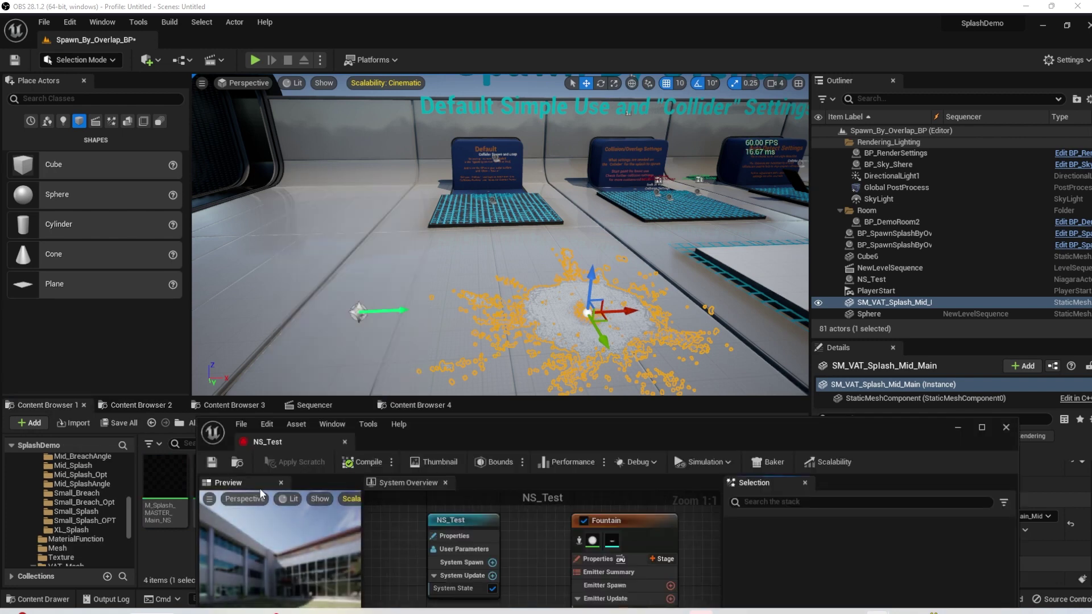
{"action": "left_click_drag", "start_coordinate": [547, 431], "coordinate": [440, 518]}
{"action": "left_click", "coordinate": [363, 312]}
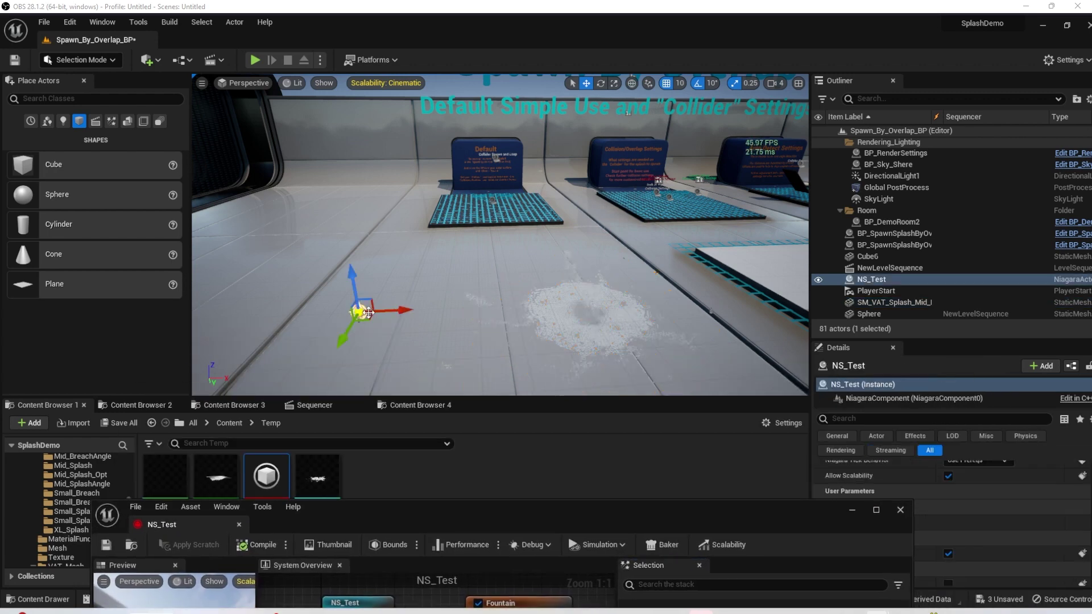
Play the level to view the Niagara-driven splash on the floor, and stop the simulation.
{"action": "left_click", "coordinate": [256, 60]}
{"action": "key", "text": "w"}
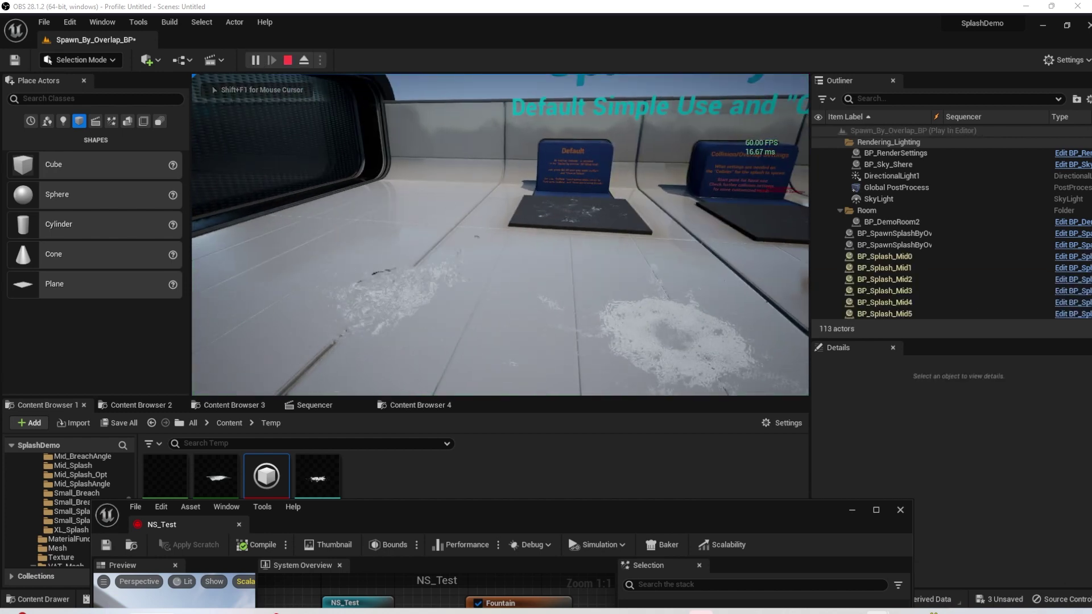
{"action": "key", "text": "Escape"}
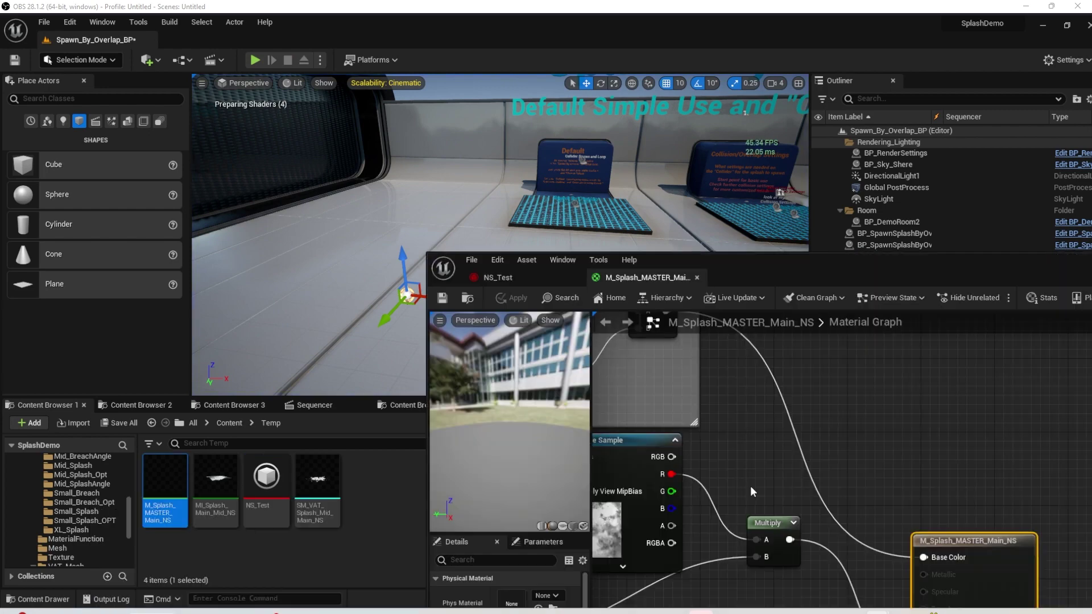
Examine the "To use PHASE in Niagara" group in the M_Splash_MASTER_Main_NS graph, where the Dynamic Parameter's phase output feeds the WPO section.
{"action": "scroll", "coordinate": [751, 489], "scroll_direction": "down", "scroll_amount": 7}
{"action": "scroll", "coordinate": [749, 483], "scroll_direction": "down", "scroll_amount": 2}
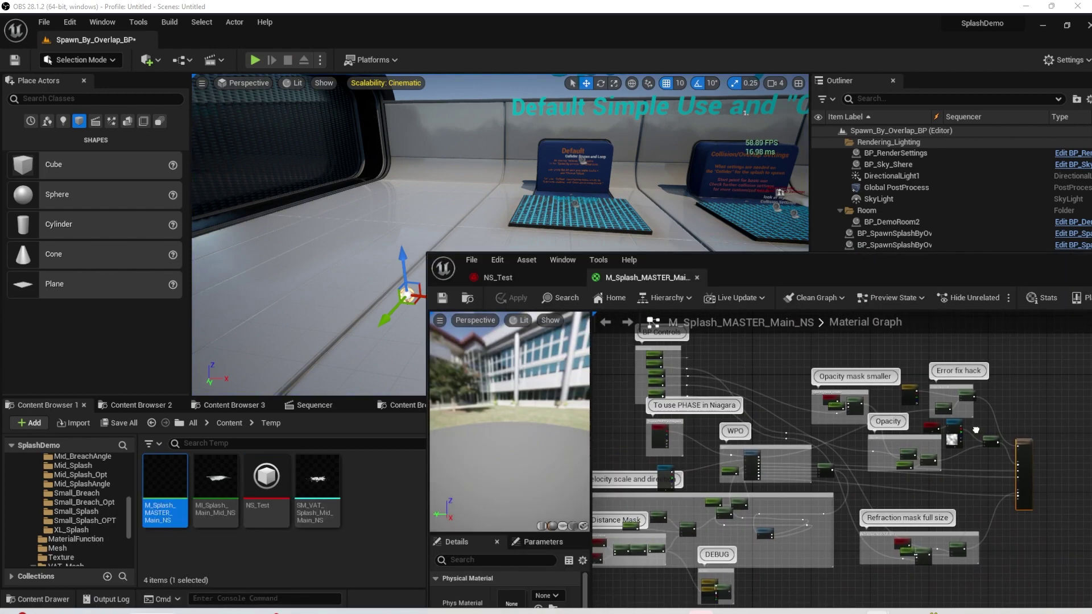
{"action": "scroll", "coordinate": [705, 428], "scroll_direction": "up", "scroll_amount": 6}
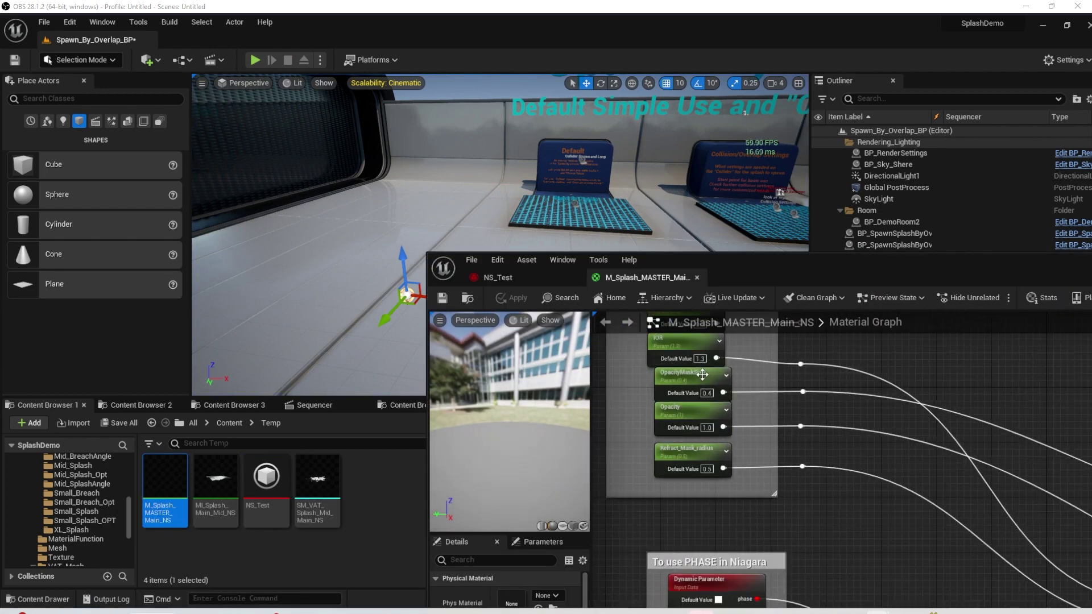
{"action": "right_click_drag", "start_coordinate": [813, 450], "coordinate": [791, 371]}
{"action": "left_click", "coordinate": [678, 364]}
{"action": "scroll", "coordinate": [890, 462], "scroll_direction": "down", "scroll_amount": 3}
{"action": "scroll", "coordinate": [703, 430], "scroll_direction": "up", "scroll_amount": 2}
{"action": "scroll", "coordinate": [703, 431], "scroll_direction": "up", "scroll_amount": 1}
{"action": "right_click_drag", "start_coordinate": [649, 475], "coordinate": [519, 430]}
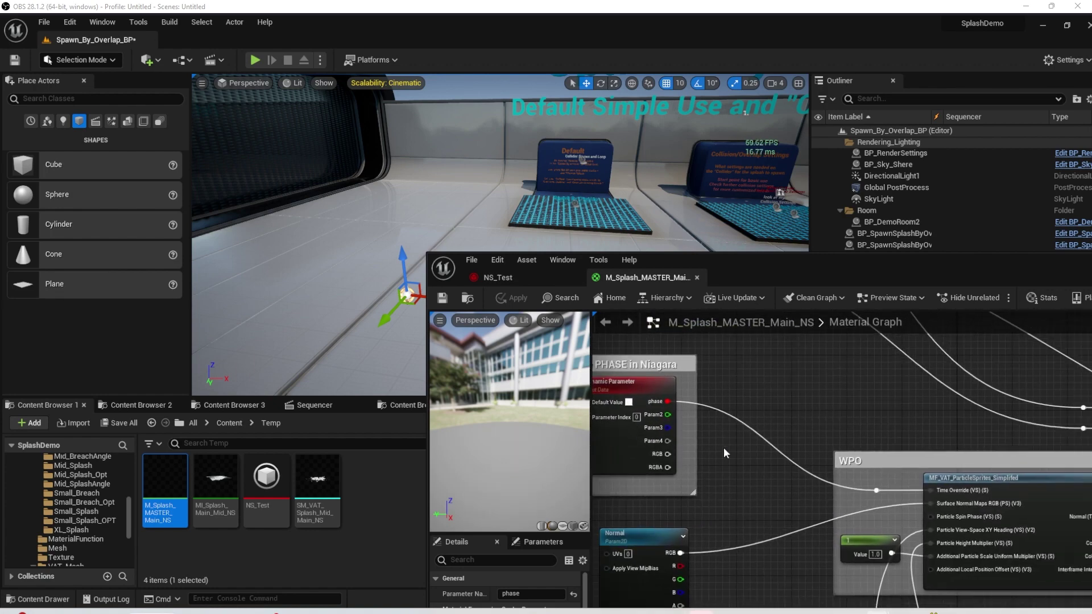
{"action": "right_click_drag", "start_coordinate": [740, 458], "coordinate": [795, 508]}
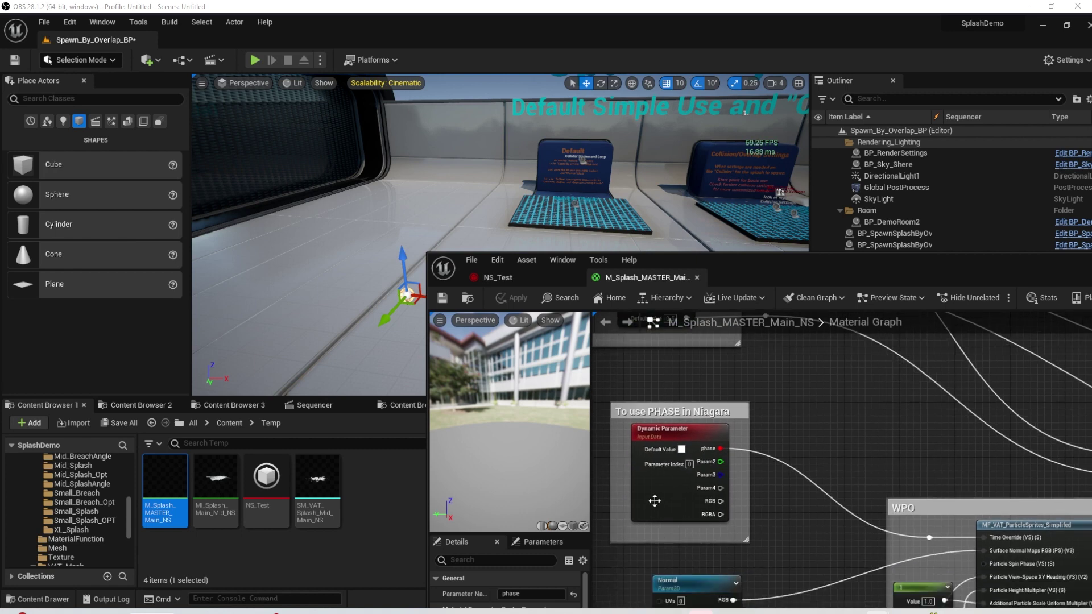
{"action": "right_click_drag", "start_coordinate": [655, 500], "coordinate": [688, 600]}
{"action": "scroll", "coordinate": [644, 424], "scroll_direction": "down", "scroll_amount": 2}
{"action": "scroll", "coordinate": [711, 455], "scroll_direction": "up", "scroll_amount": 3}
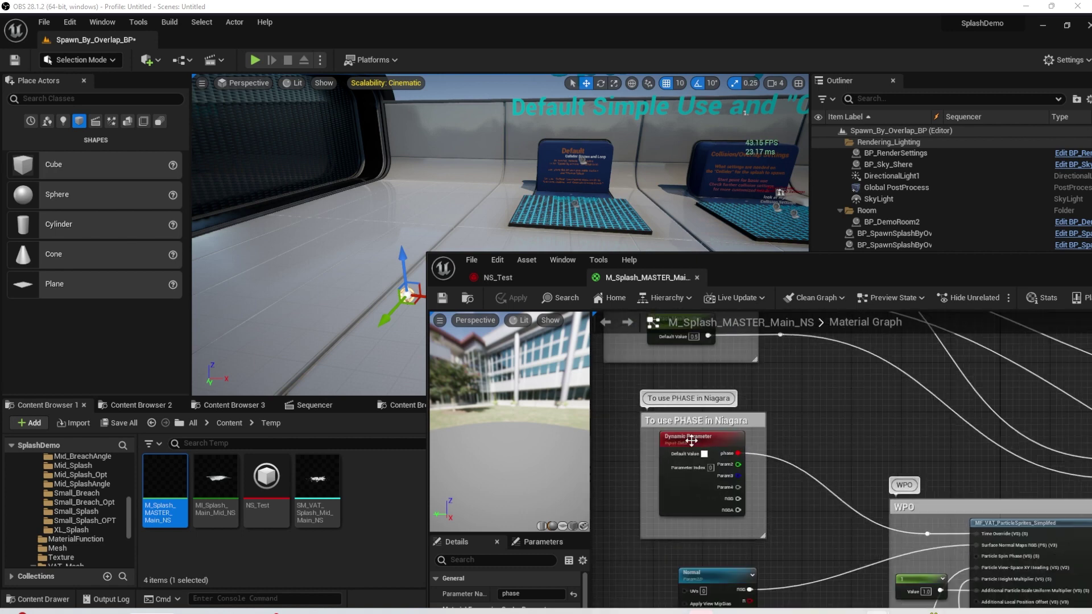
{"action": "left_click", "coordinate": [730, 437]}
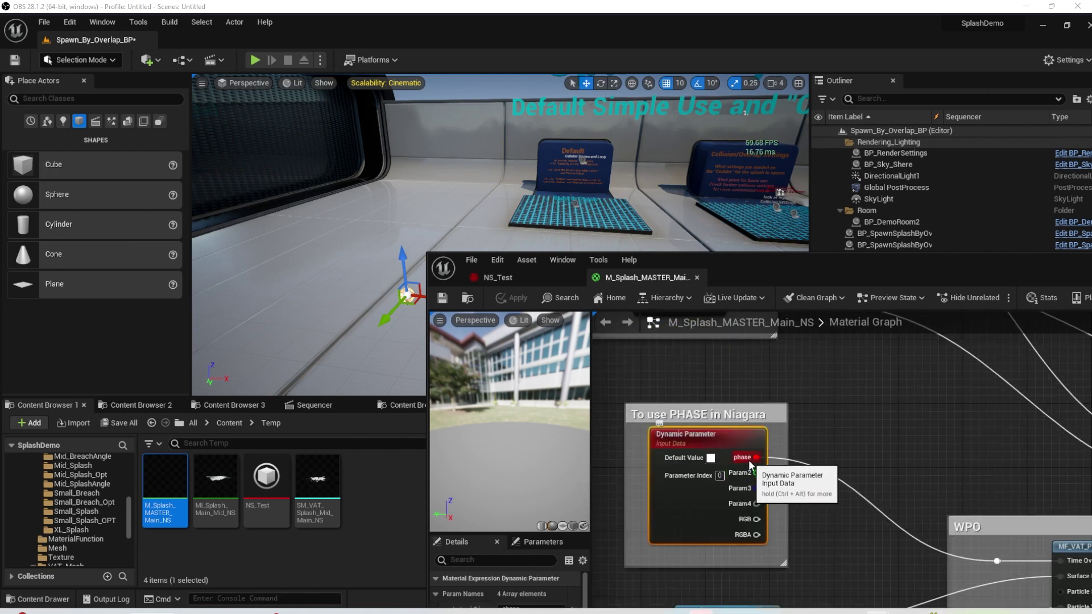
{"action": "right_click_drag", "start_coordinate": [847, 529], "coordinate": [816, 486]}
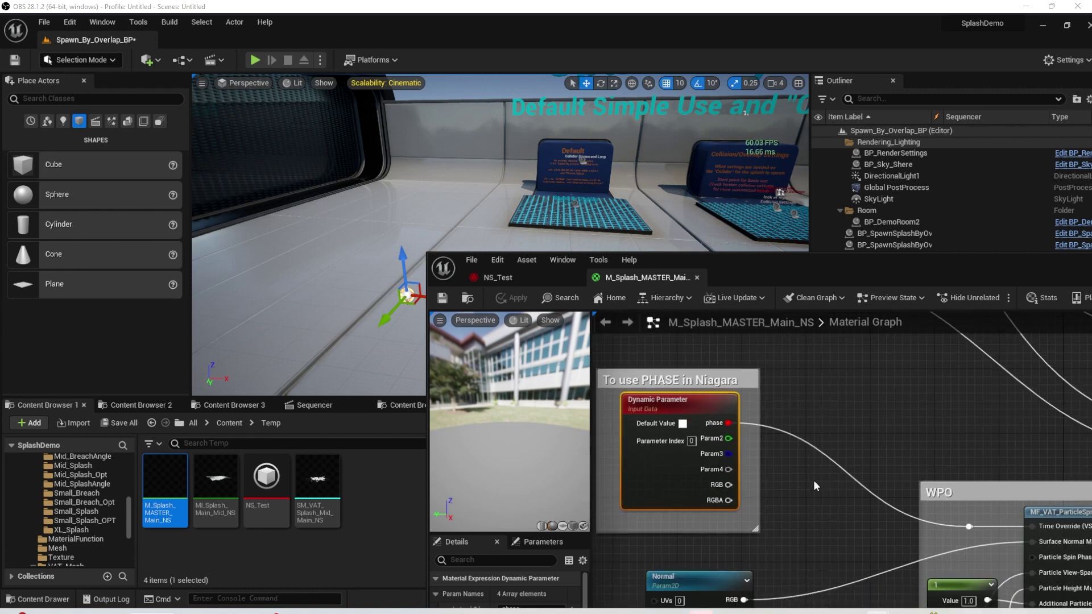
Switch to the NS_Test system and show the settings of the Fountain emitter's Dynamic Material Parameters module.
{"action": "left_click", "coordinate": [512, 278]}
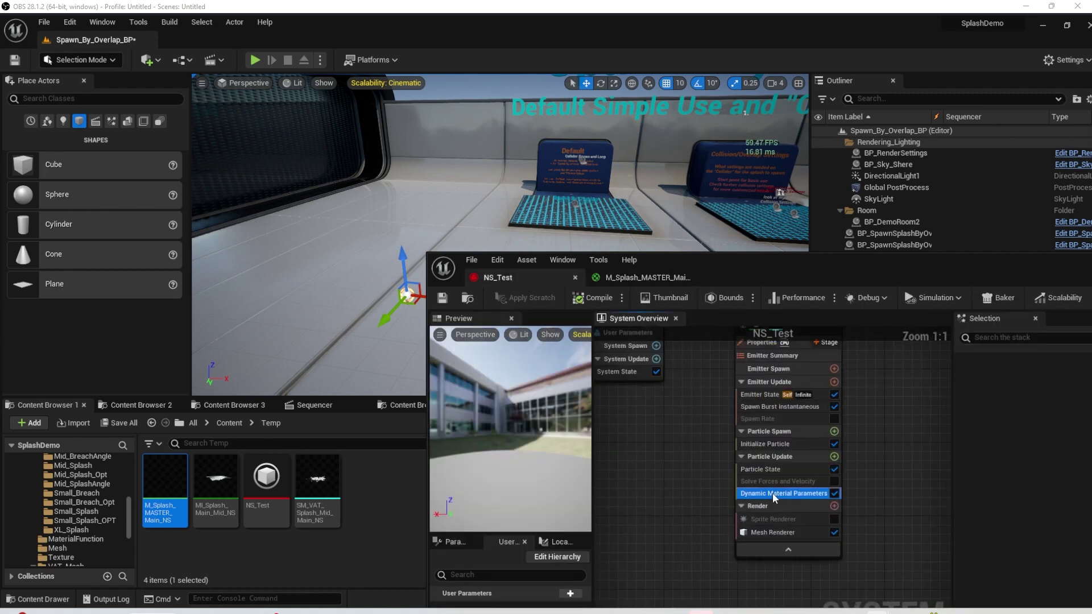
{"action": "left_click", "coordinate": [773, 493]}
{"action": "left_click_drag", "start_coordinate": [1025, 270], "coordinate": [992, 254]}
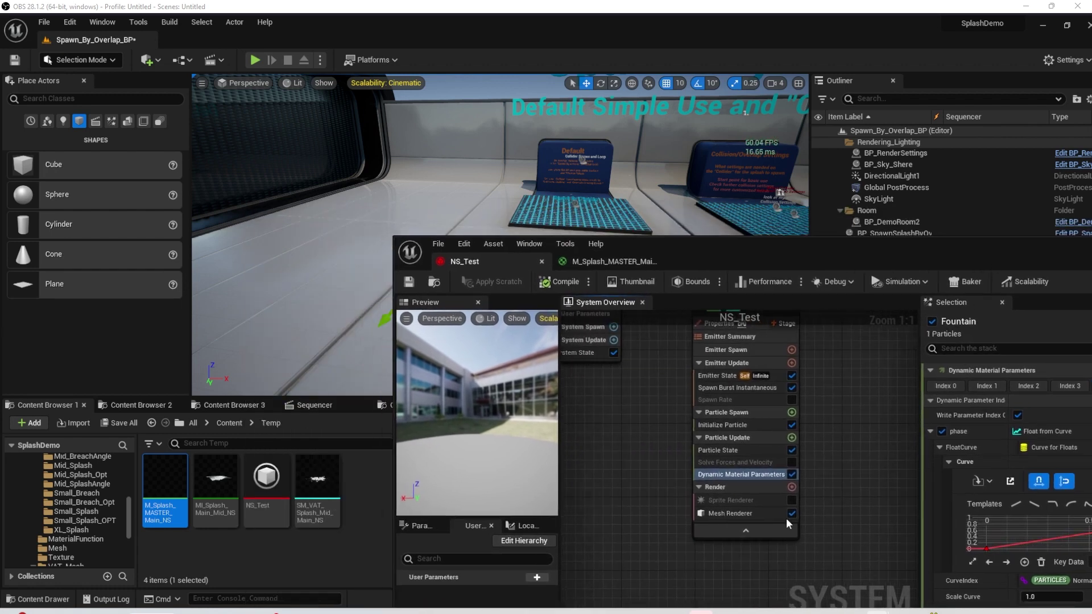
Uncover the level viewport, run the simulation to watch the NS_Test splash again, and stop it.
{"action": "left_click_drag", "start_coordinate": [661, 264], "coordinate": [839, 365]}
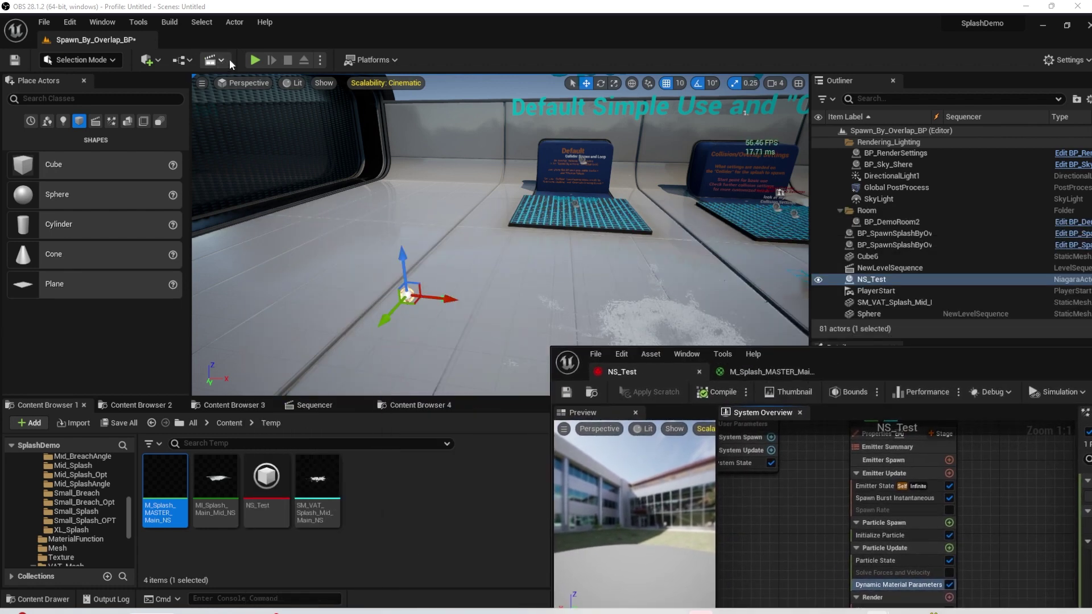
{"action": "left_click", "coordinate": [254, 61]}
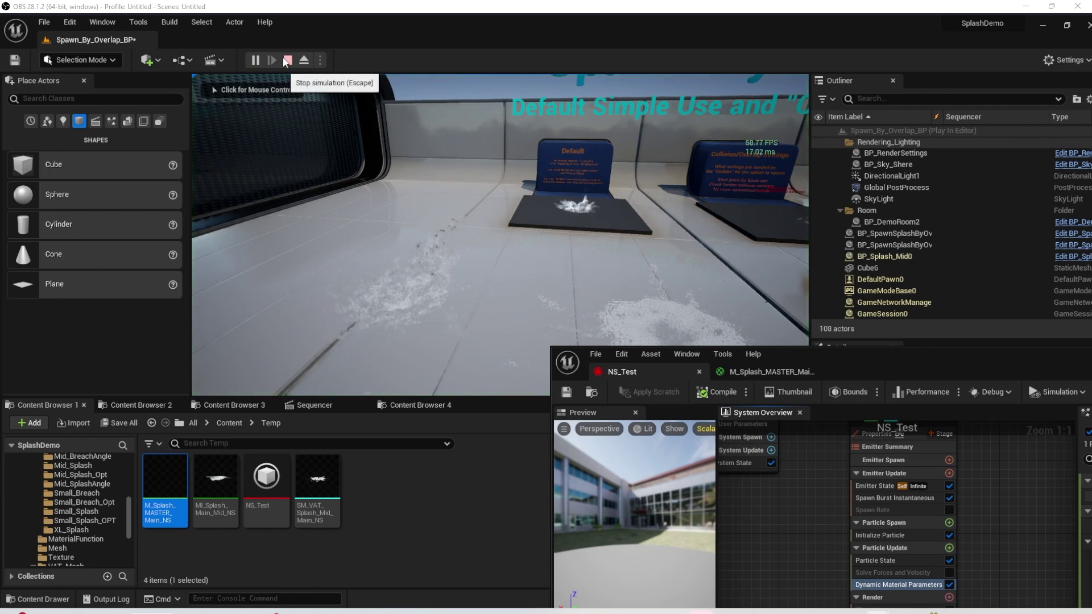
{"action": "left_click", "coordinate": [286, 61]}
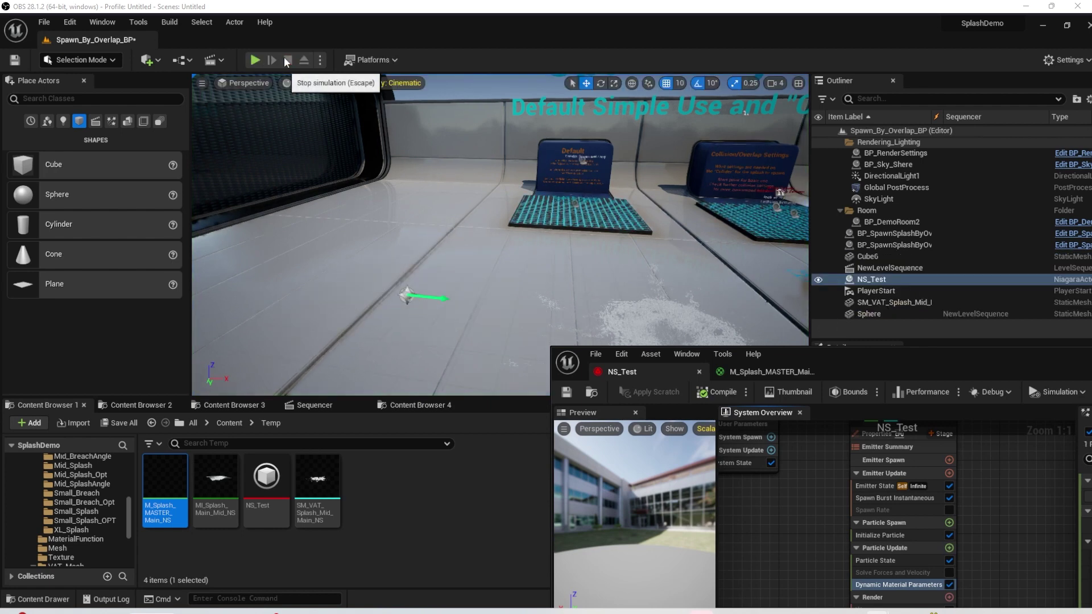
Review the phase curve and render modules of NS_Test, and close the Niagara editor.
{"action": "left_click_drag", "start_coordinate": [853, 377], "coordinate": [586, 241]}
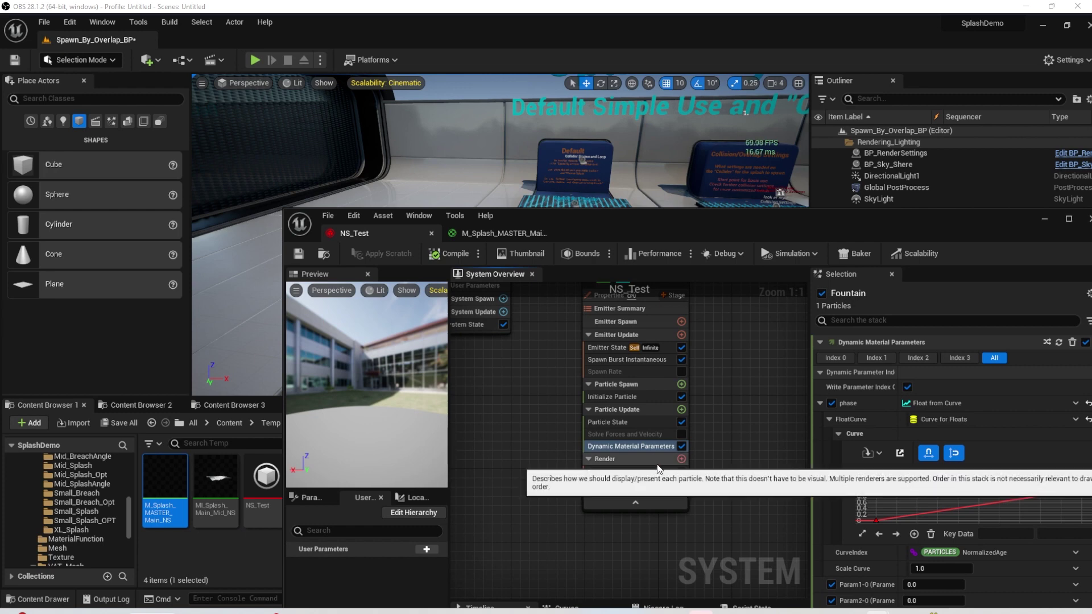
{"action": "scroll", "coordinate": [833, 499], "scroll_direction": "down", "scroll_amount": 1}
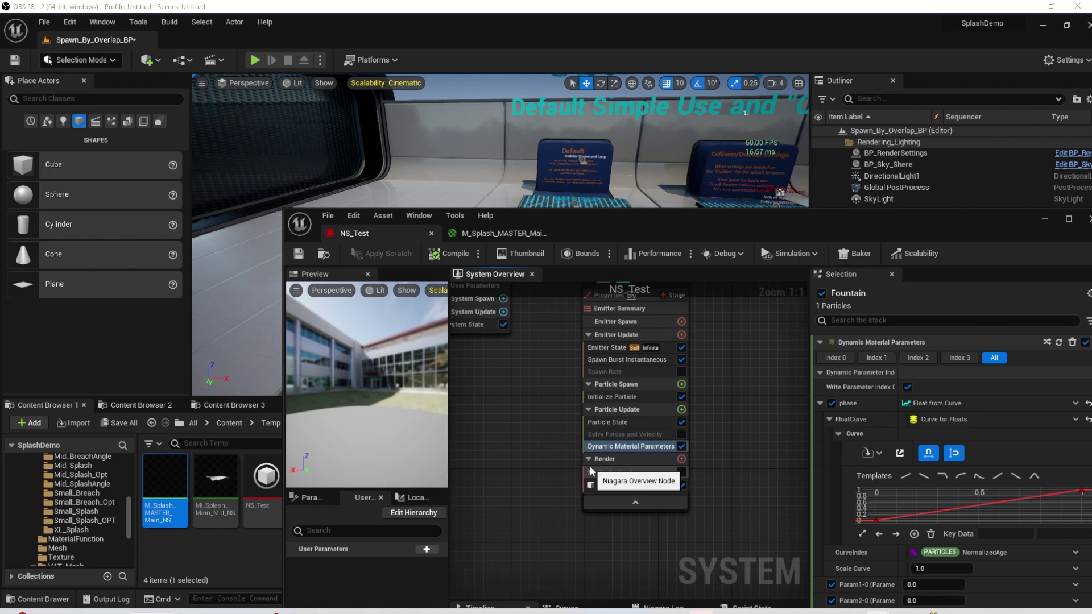
{"action": "left_click_drag", "start_coordinate": [933, 223], "coordinate": [821, 240]}
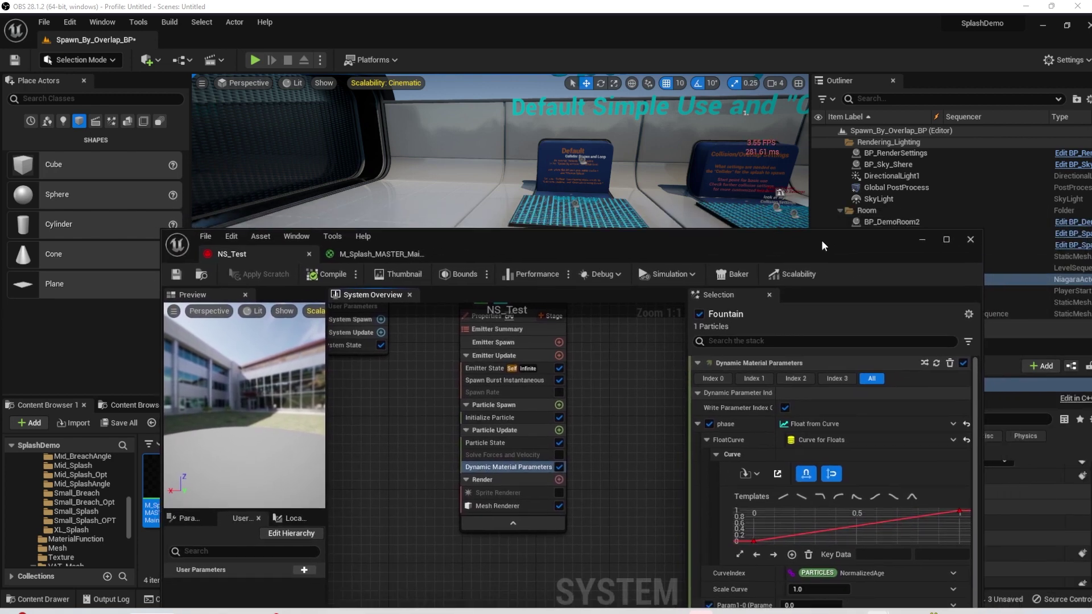
{"action": "left_click", "coordinate": [970, 240]}
Add the SM_VAT_Splash_Mid_Main actor from the level to NewLevelSequence as a track.
{"action": "scroll", "coordinate": [500, 234], "scroll_direction": "up", "scroll_amount": 4}
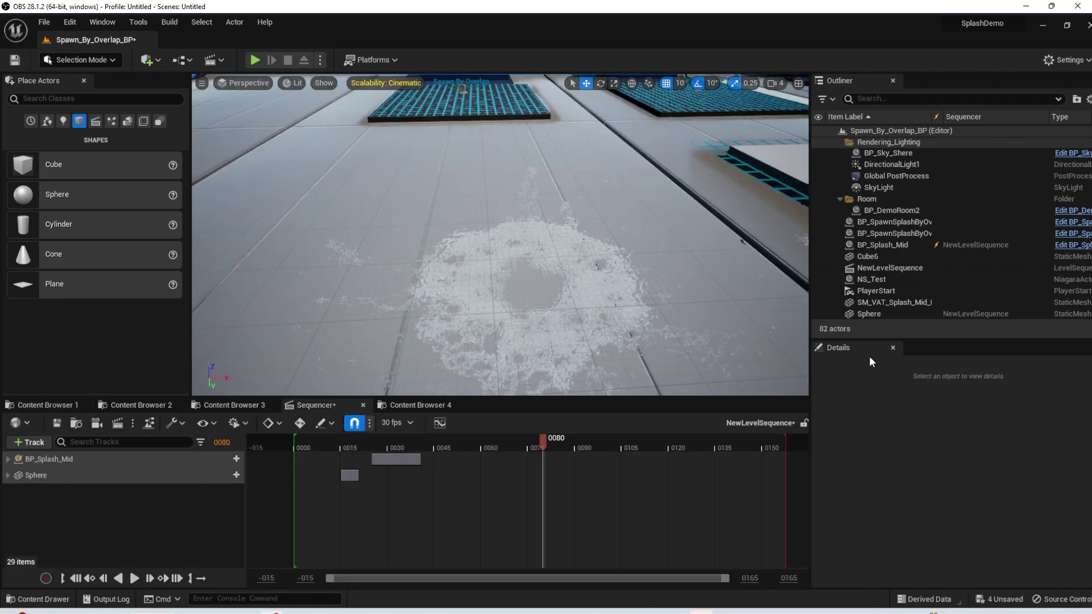
{"action": "left_click", "coordinate": [627, 354]}
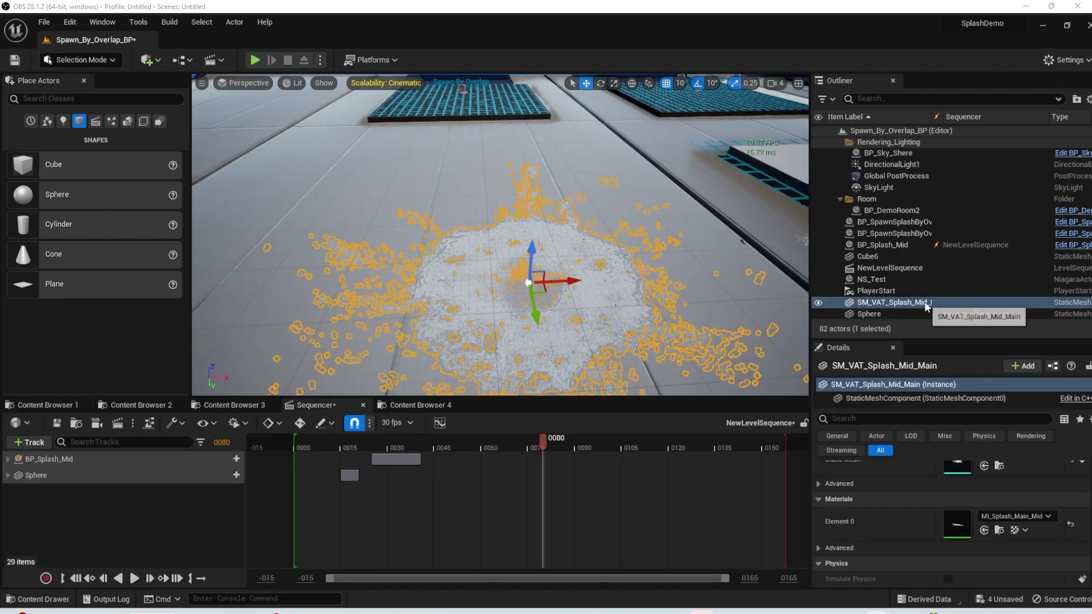
{"action": "left_click_drag", "start_coordinate": [953, 307], "coordinate": [172, 546]}
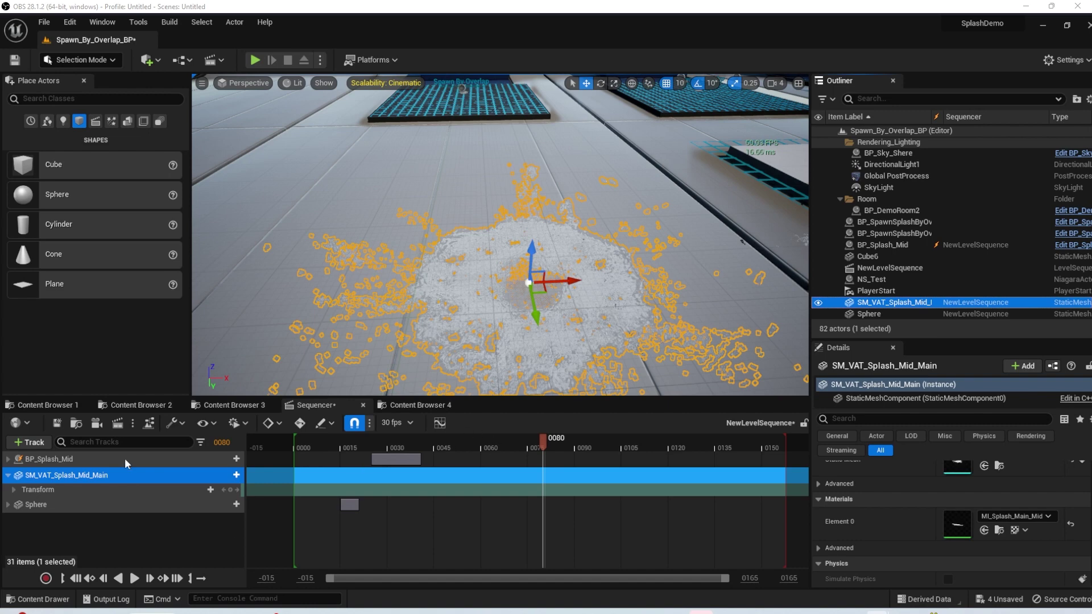
Add the splash mesh's StaticMeshComponent0 track with Material Element 0 and a phase parameter to the sequence.
{"action": "left_click", "coordinate": [229, 475]}
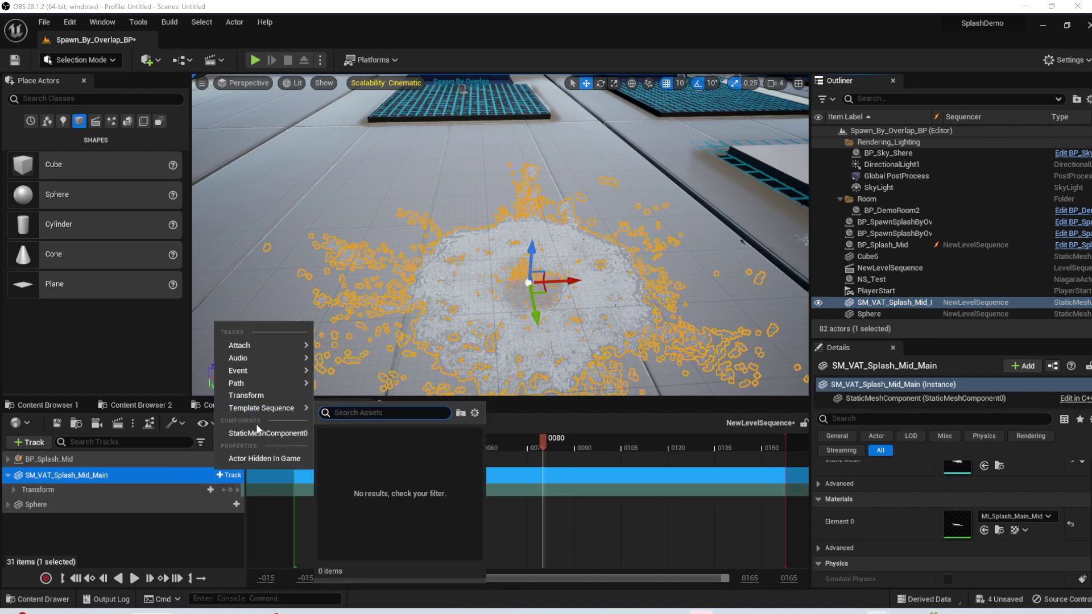
{"action": "left_click", "coordinate": [259, 434]}
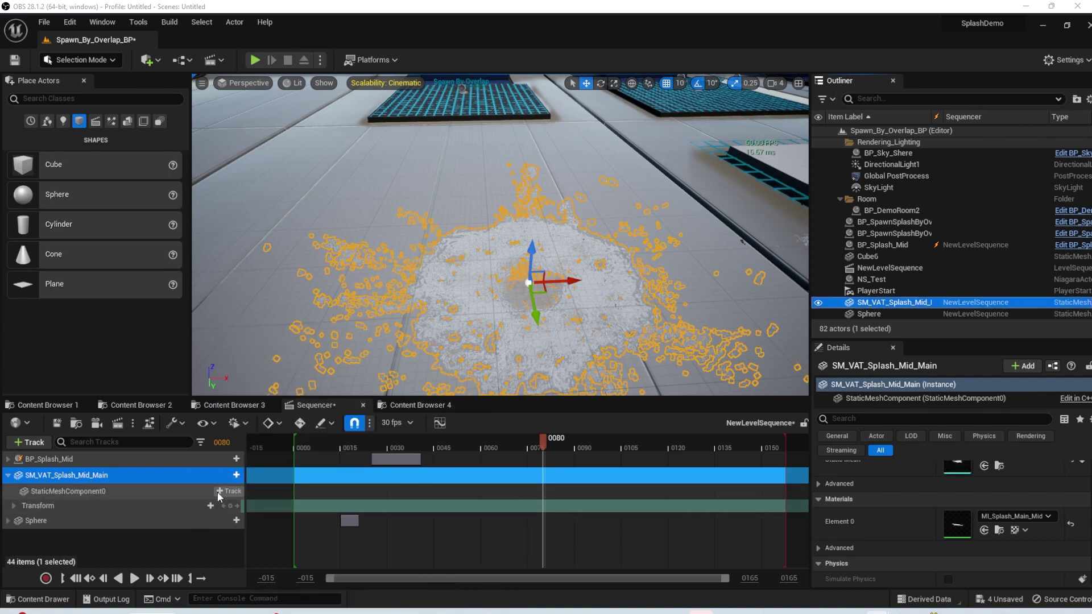
{"action": "left_click", "coordinate": [230, 491]}
{"action": "left_click", "coordinate": [320, 234]}
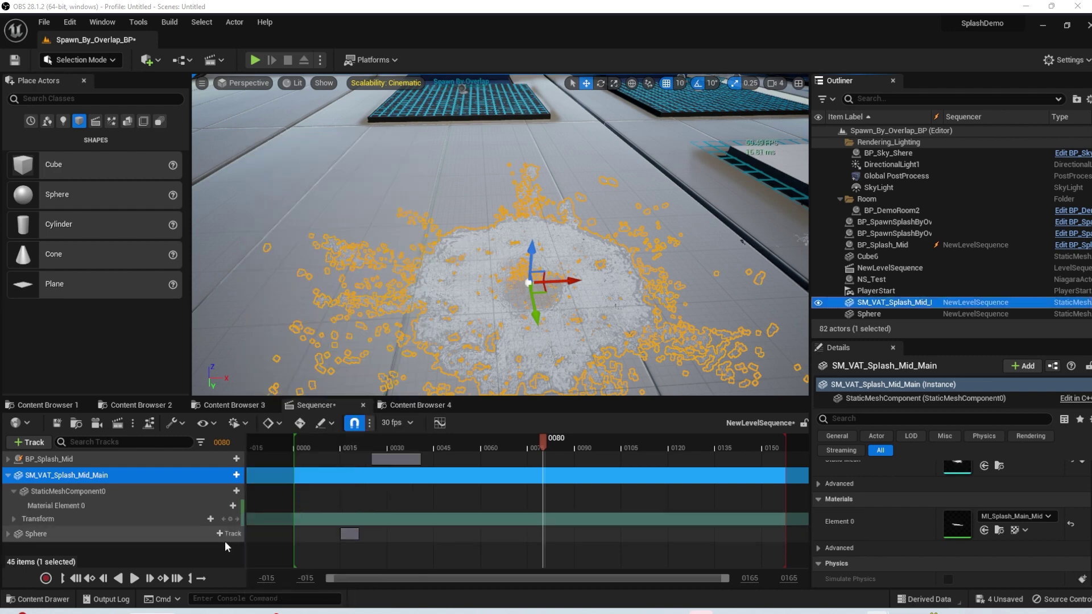
{"action": "left_click", "coordinate": [222, 504]}
{"action": "left_click", "coordinate": [222, 466]}
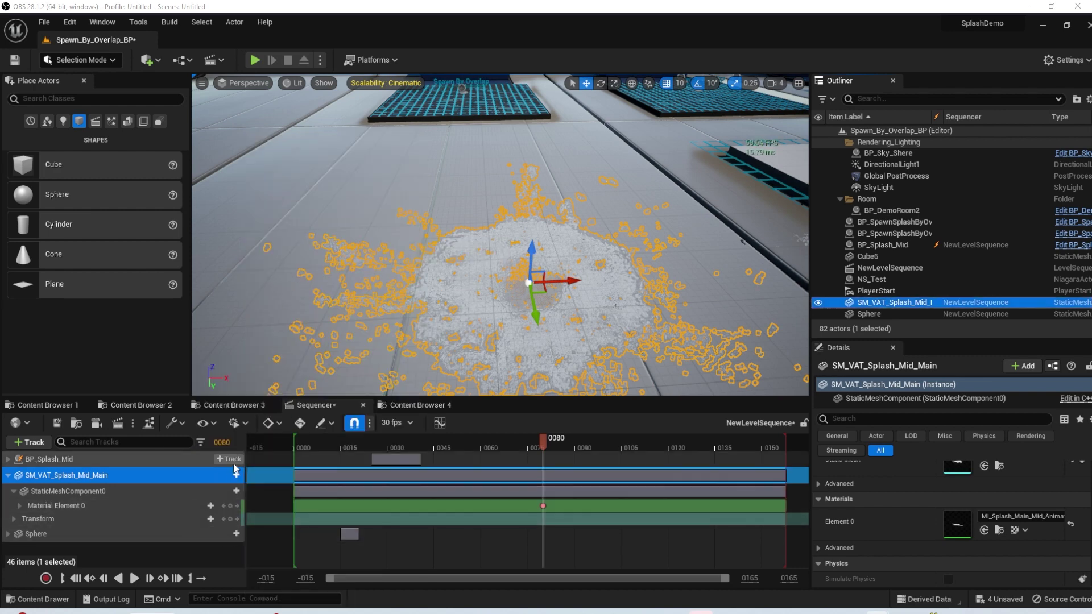
Set the phase key of Material Element 0 to 0 and move it to frame 55.
{"action": "left_click", "coordinate": [19, 505]}
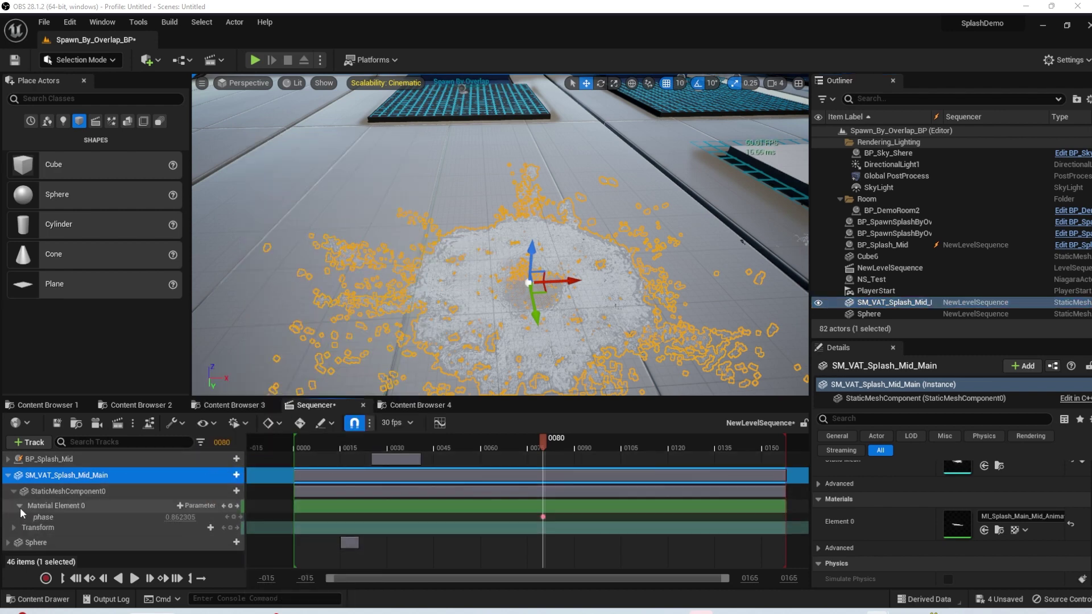
{"action": "left_click", "coordinate": [169, 516]}
{"action": "type", "text": "0"}
{"action": "key", "text": "Return"}
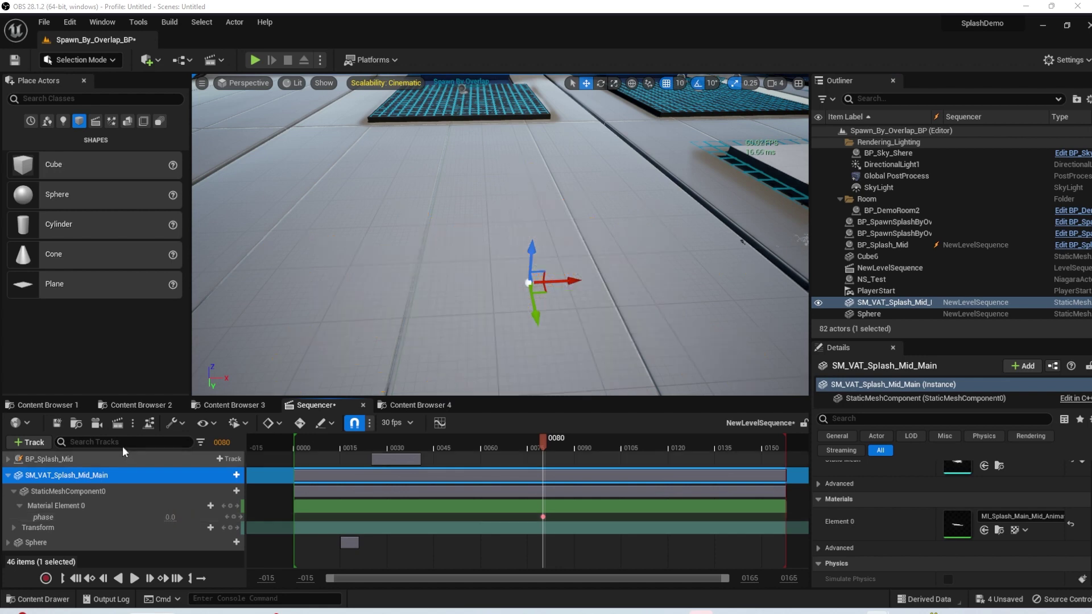
{"action": "left_click_drag", "start_coordinate": [545, 518], "coordinate": [466, 517]}
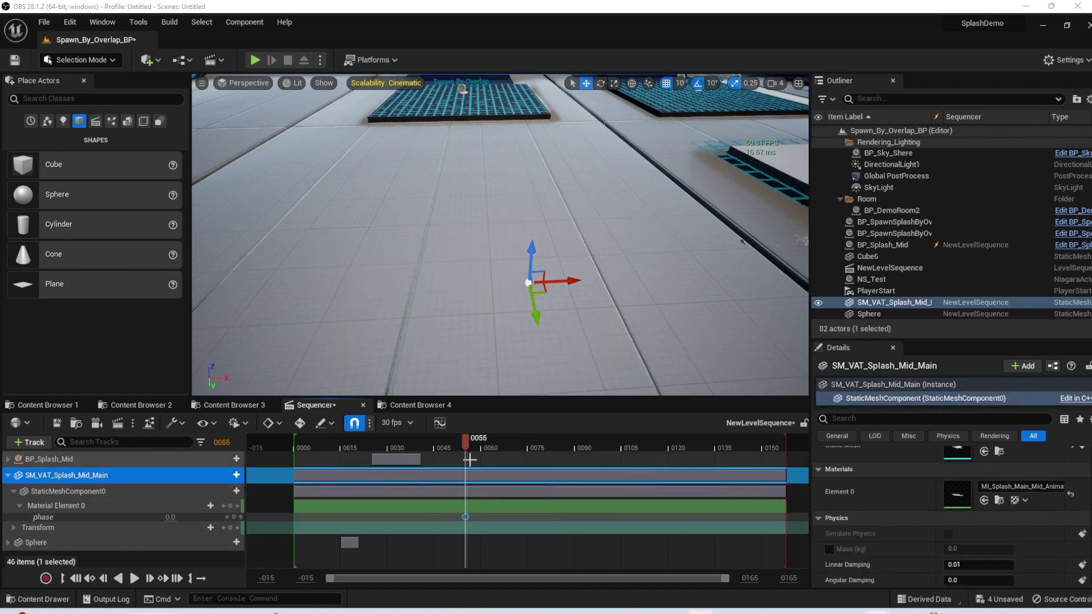
Add a second phase key at frame 127 with a value of about 2.04.
{"action": "left_click_drag", "start_coordinate": [474, 443], "coordinate": [692, 459]}
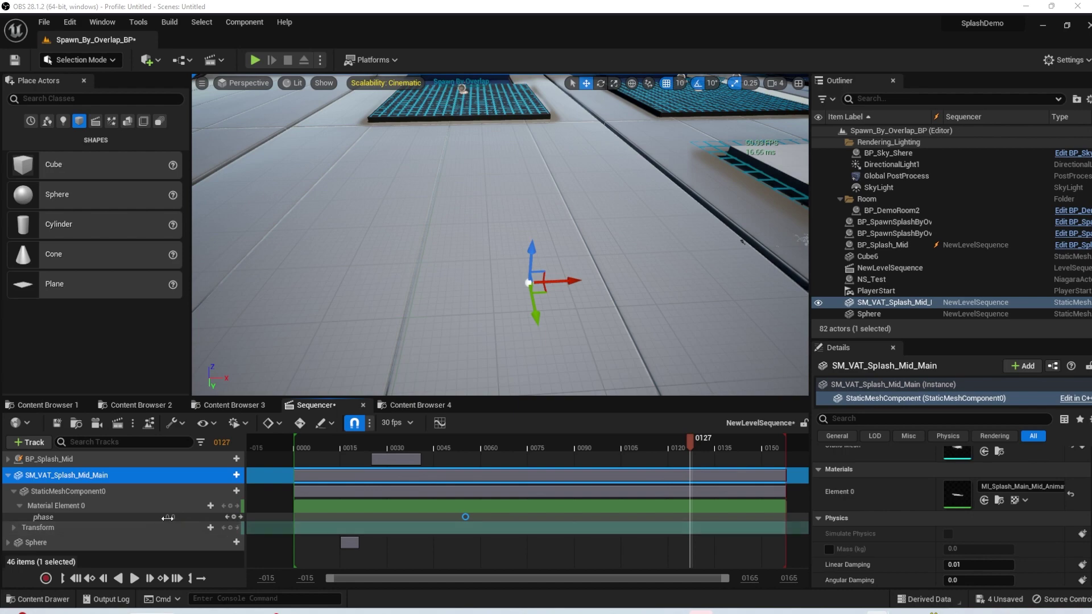
{"action": "left_click_drag", "start_coordinate": [171, 517], "coordinate": [284, 517]}
{"action": "left_click_drag", "start_coordinate": [180, 517], "coordinate": [176, 517]}
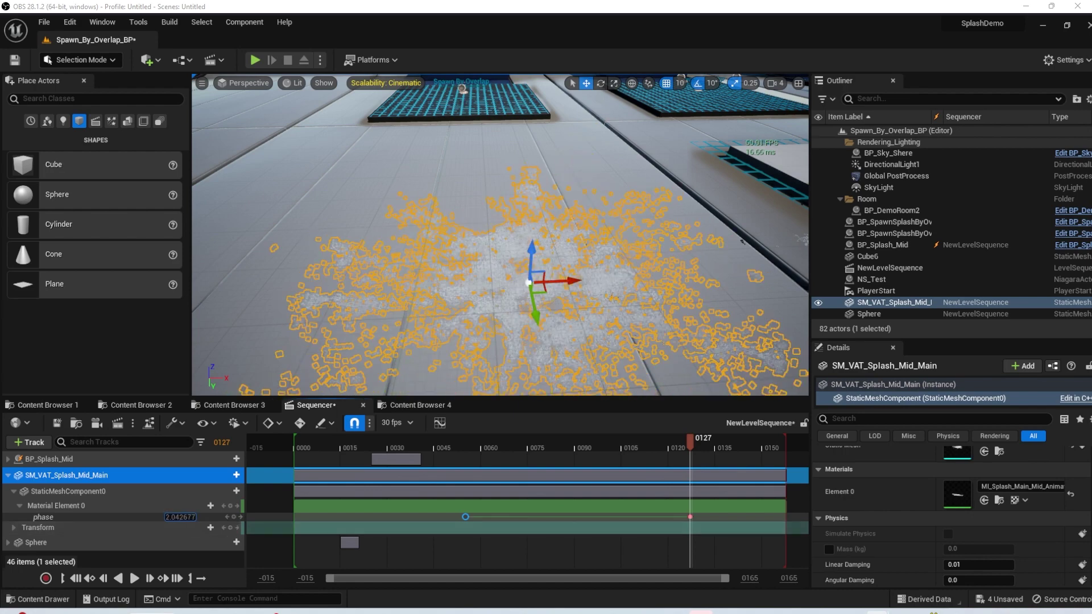
{"action": "left_click", "coordinate": [497, 553]}
Play the sequence from frame 46 to preview the splash animation, and pause it.
{"action": "left_click_drag", "start_coordinate": [503, 447], "coordinate": [438, 448]}
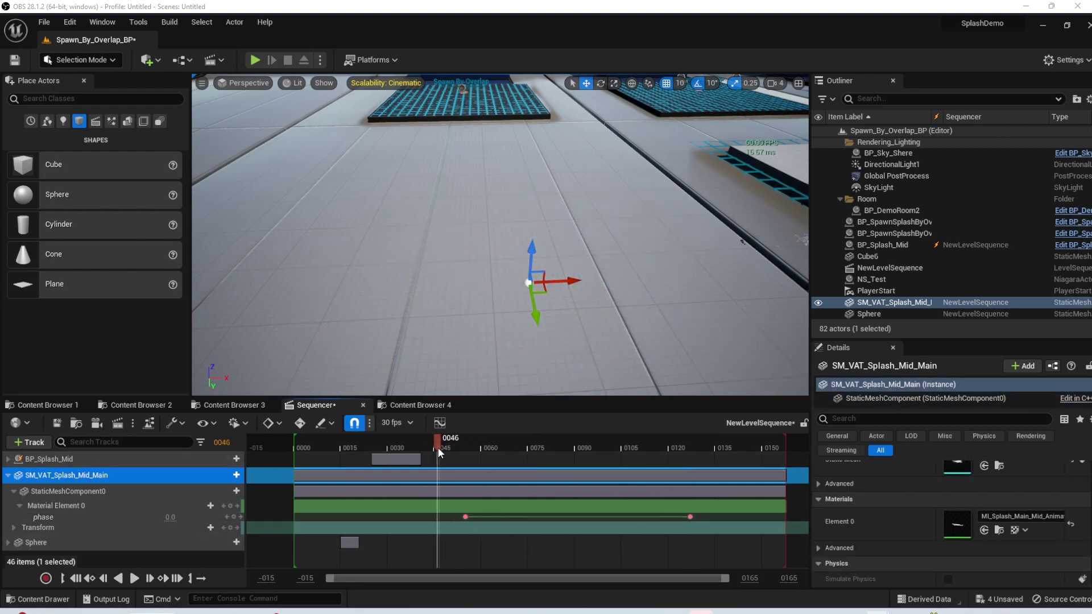
{"action": "left_click", "coordinate": [133, 579]}
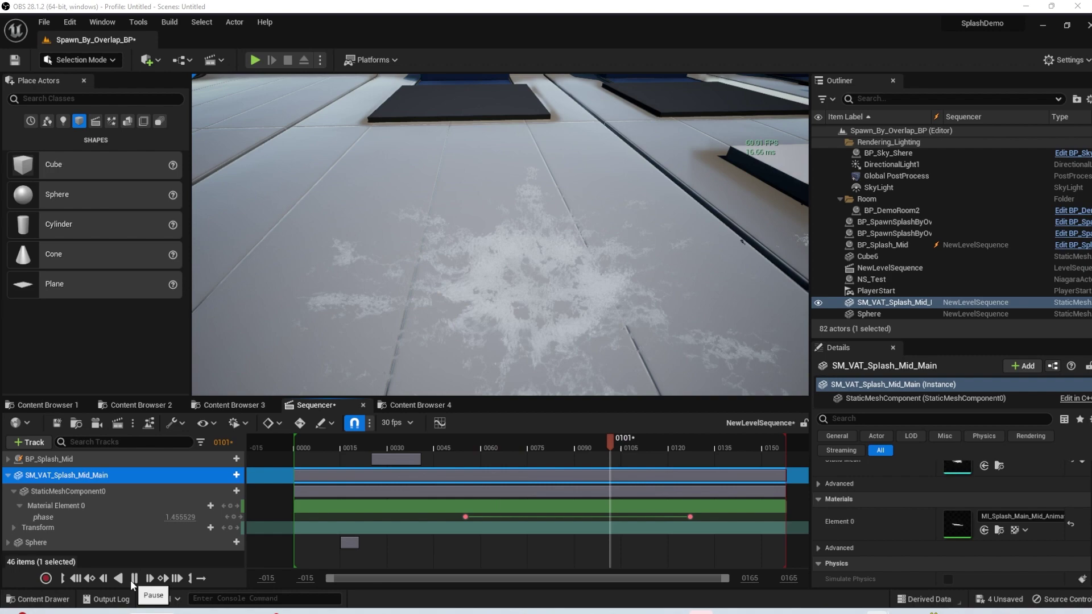
{"action": "left_click", "coordinate": [134, 579]}
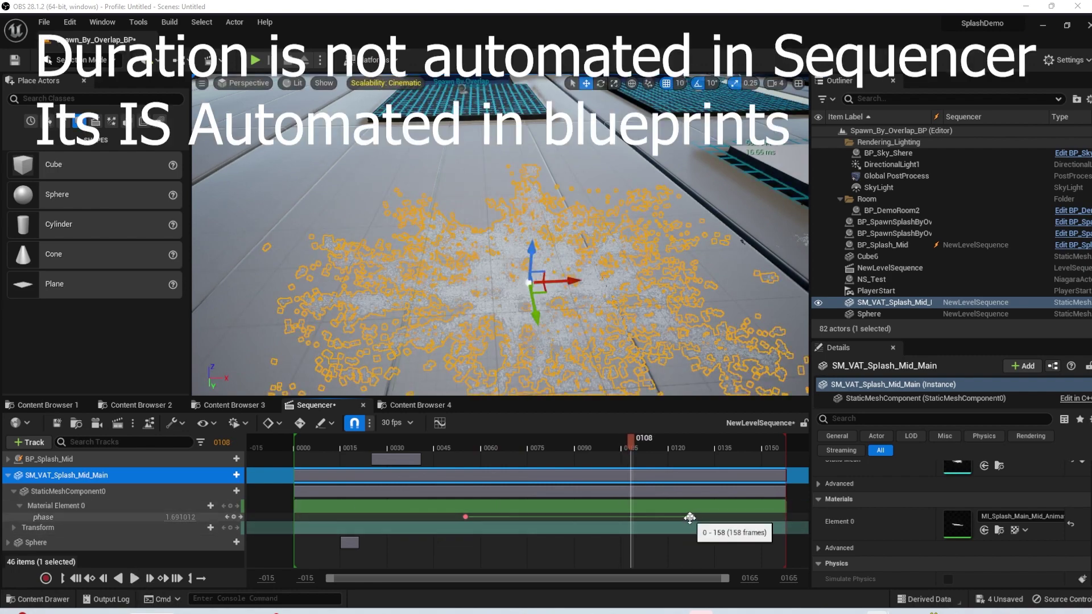
Move the last phase key to frame 158 and return the playhead to frame 49.
{"action": "left_click_drag", "start_coordinate": [689, 517], "coordinate": [785, 518]}
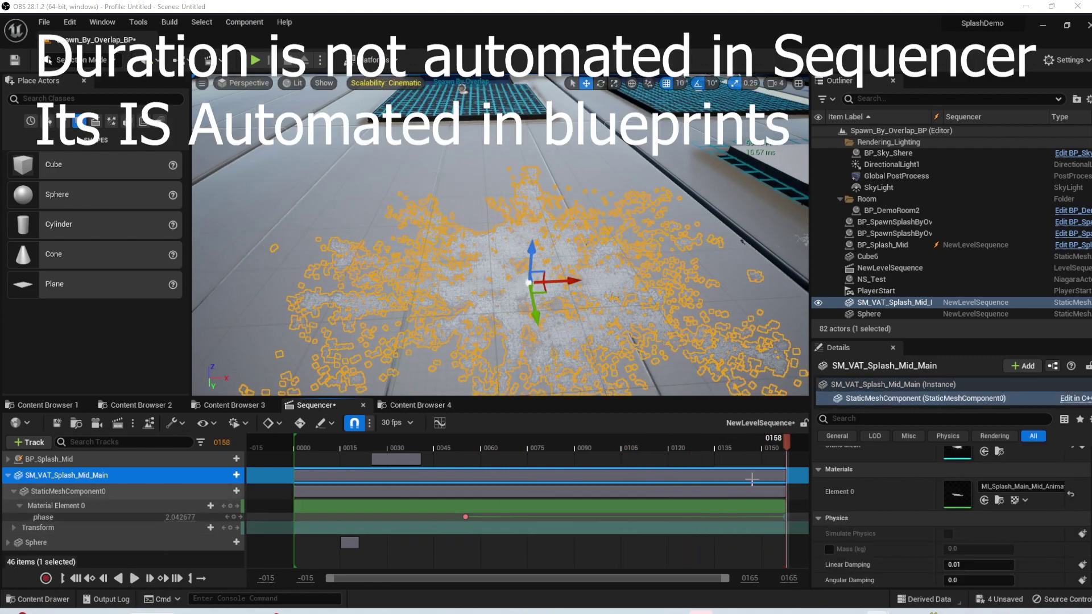
{"action": "left_click_drag", "start_coordinate": [767, 442], "coordinate": [447, 446]}
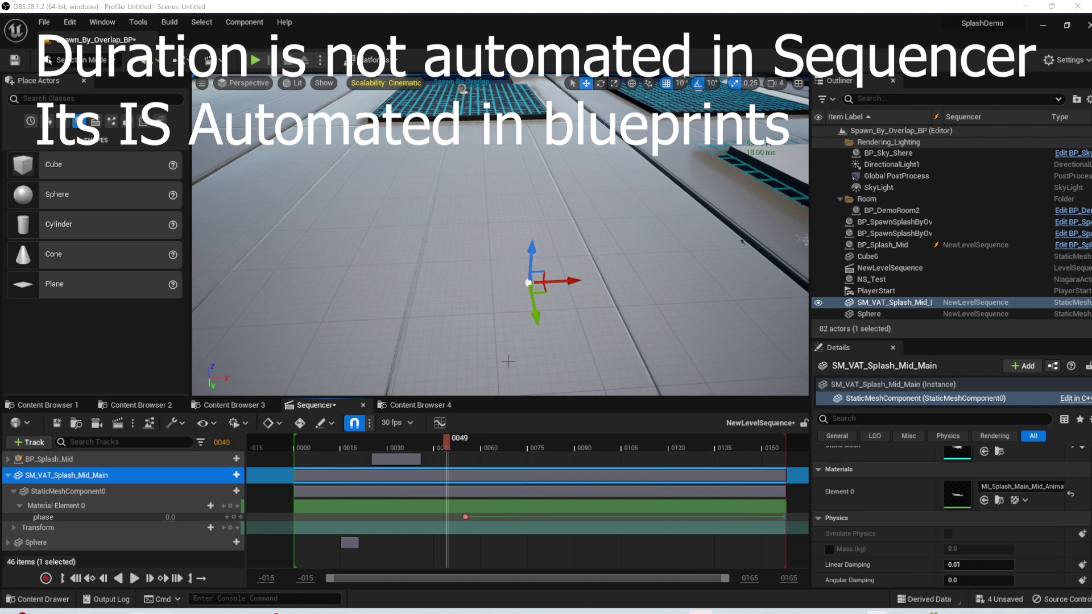
{"action": "right_click_drag", "start_coordinate": [509, 318], "coordinate": [509, 290]}
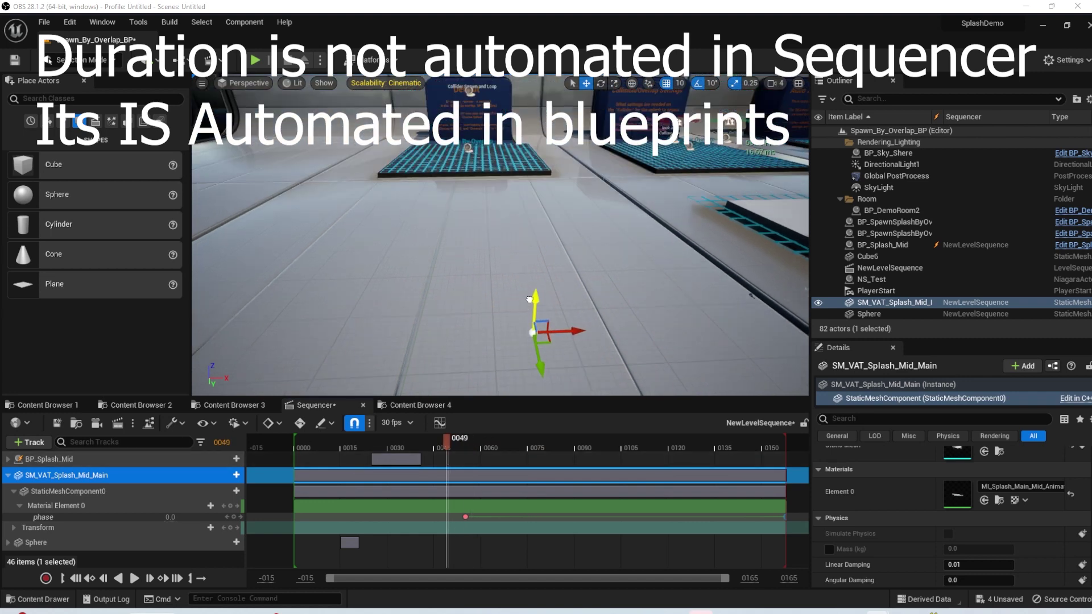
Play the sequence from frame 49 to preview the splash, and switch to the BP_Splash_Mid blueprint's event graph.
{"action": "left_click", "coordinate": [134, 579]}
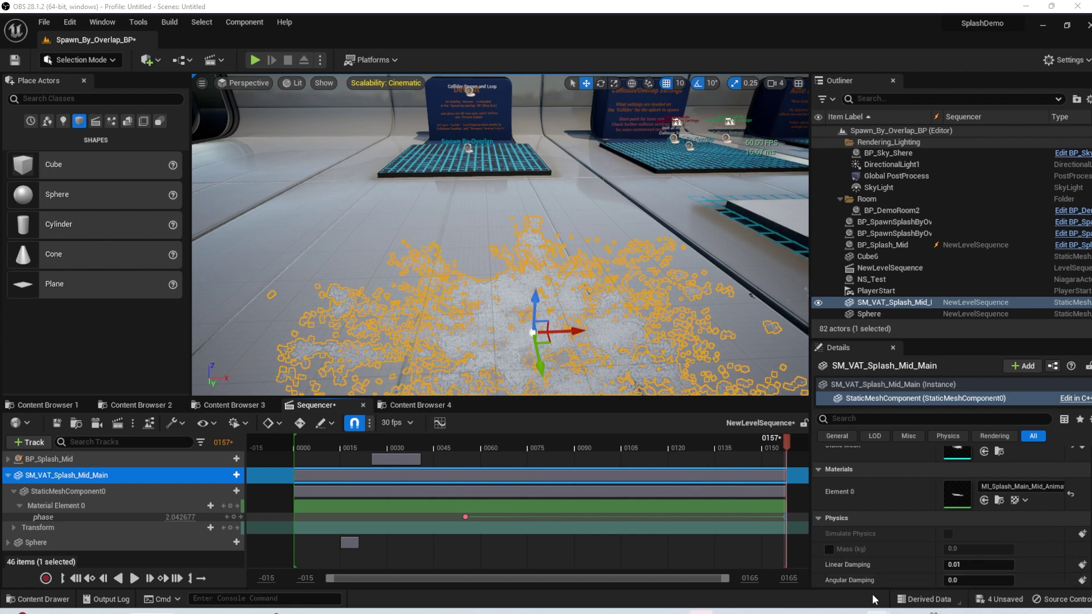
{"action": "mouse_move", "coordinate": [109, 613]}
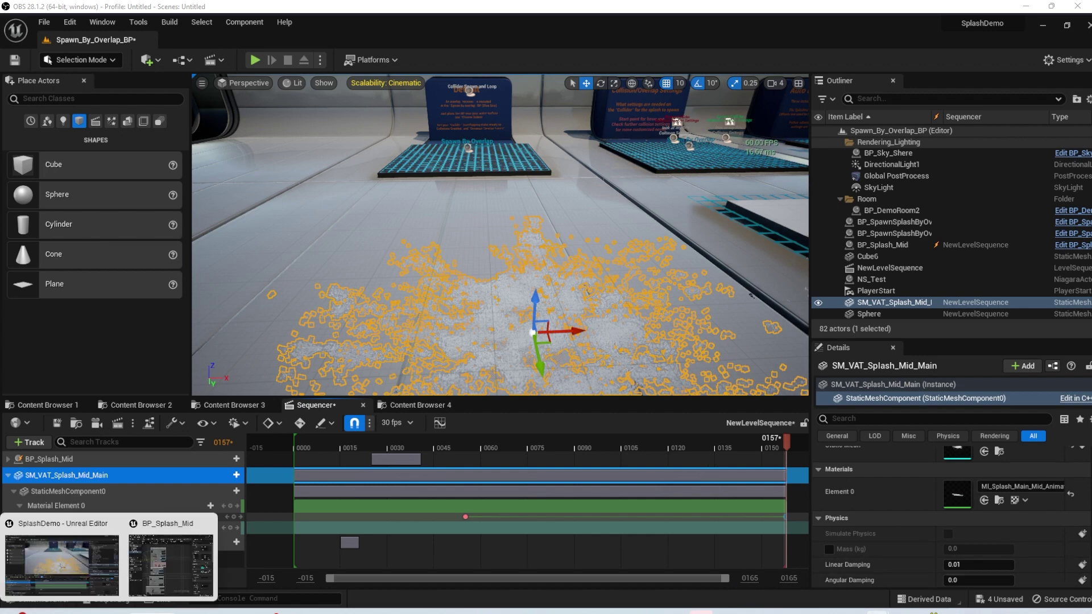
{"action": "left_click", "coordinate": [166, 573]}
{"action": "left_click", "coordinate": [807, 380]}
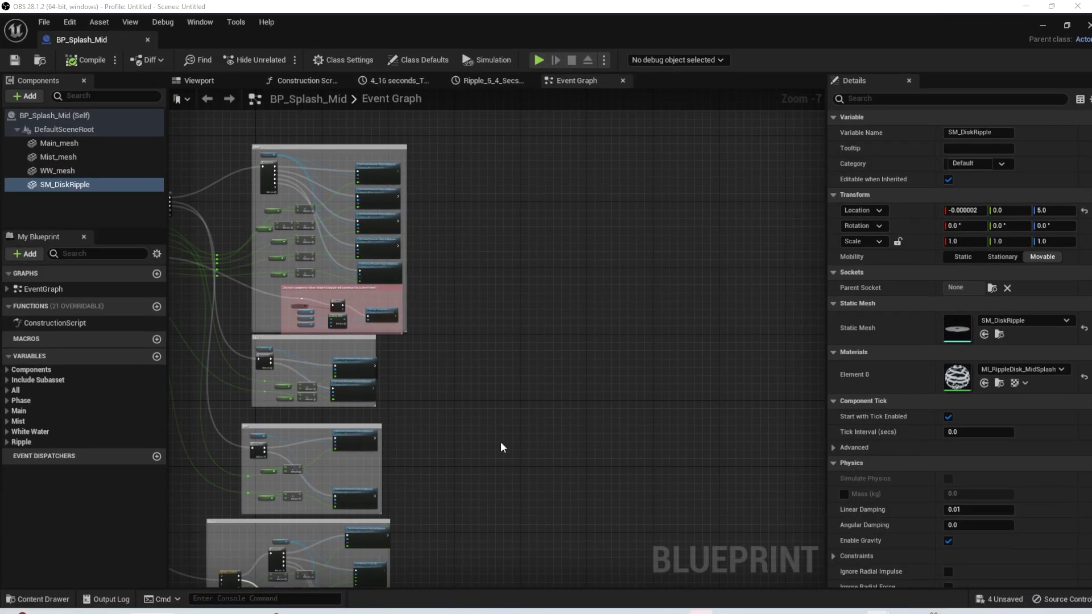
Find the references to the Main_mesh component in the BP_Splash_Mid blueprint.
{"action": "scroll", "coordinate": [500, 441], "scroll_direction": "up", "scroll_amount": 1}
{"action": "right_click_drag", "start_coordinate": [501, 441], "coordinate": [819, 534]}
{"action": "right_click", "coordinate": [72, 182]}
{"action": "left_click", "coordinate": [49, 145]}
{"action": "right_click", "coordinate": [49, 144]}
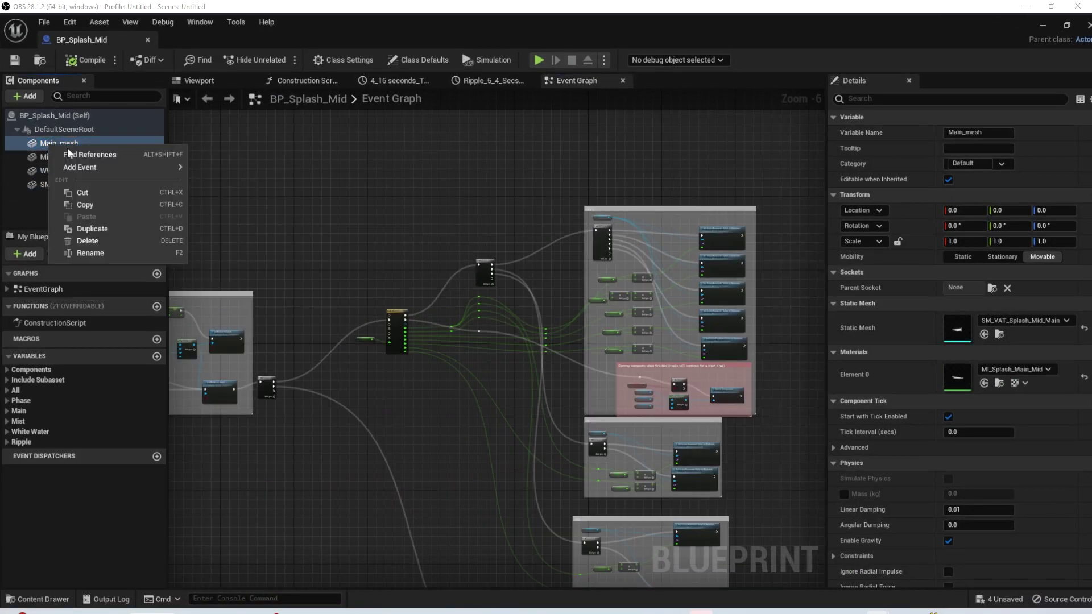
{"action": "left_click", "coordinate": [105, 155]}
Examine the Set Scalar Parameter Value on Materials nodes that drive Main_mesh, ending at the Opacity node.
{"action": "right_click_drag", "start_coordinate": [677, 220], "coordinate": [670, 171]}
{"action": "left_click", "coordinate": [580, 174]}
{"action": "right_click_drag", "start_coordinate": [677, 264], "coordinate": [669, 214]}
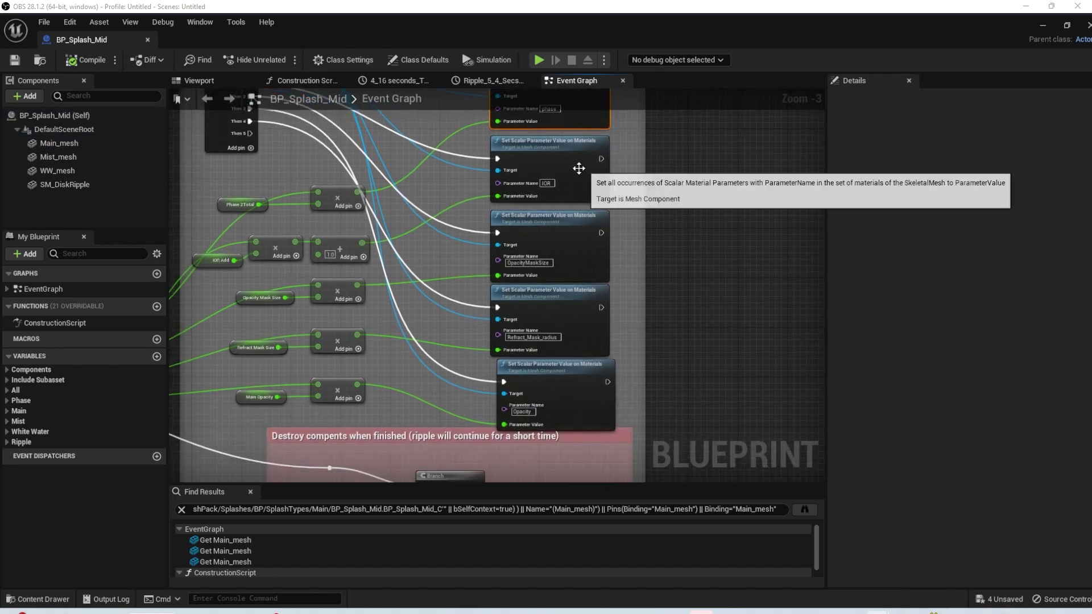
{"action": "left_click", "coordinate": [580, 357]}
{"action": "left_click", "coordinate": [580, 362]}
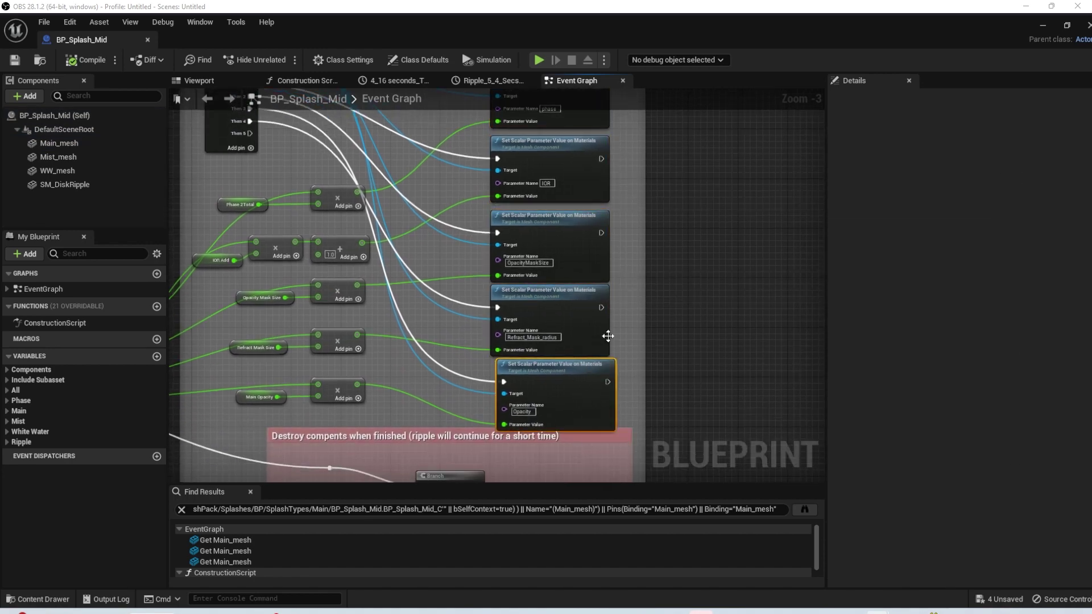
Move the blueprint window aside to expose the Sequencer tracks, and select the node that sets the phase parameter.
{"action": "left_click_drag", "start_coordinate": [943, 25], "coordinate": [882, 177]}
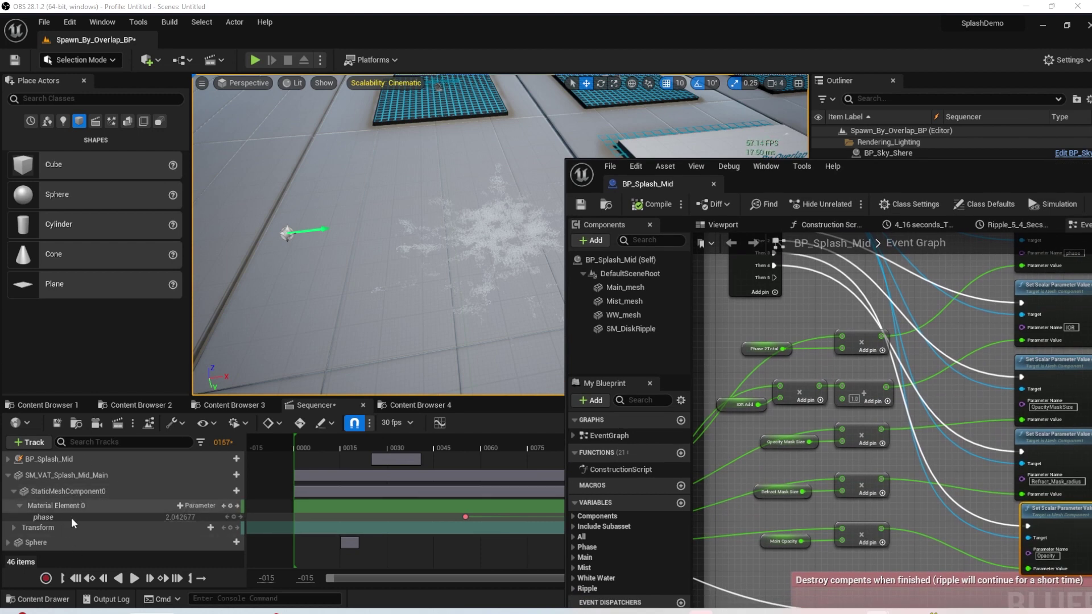
{"action": "scroll", "coordinate": [848, 432], "scroll_direction": "down", "scroll_amount": 3}
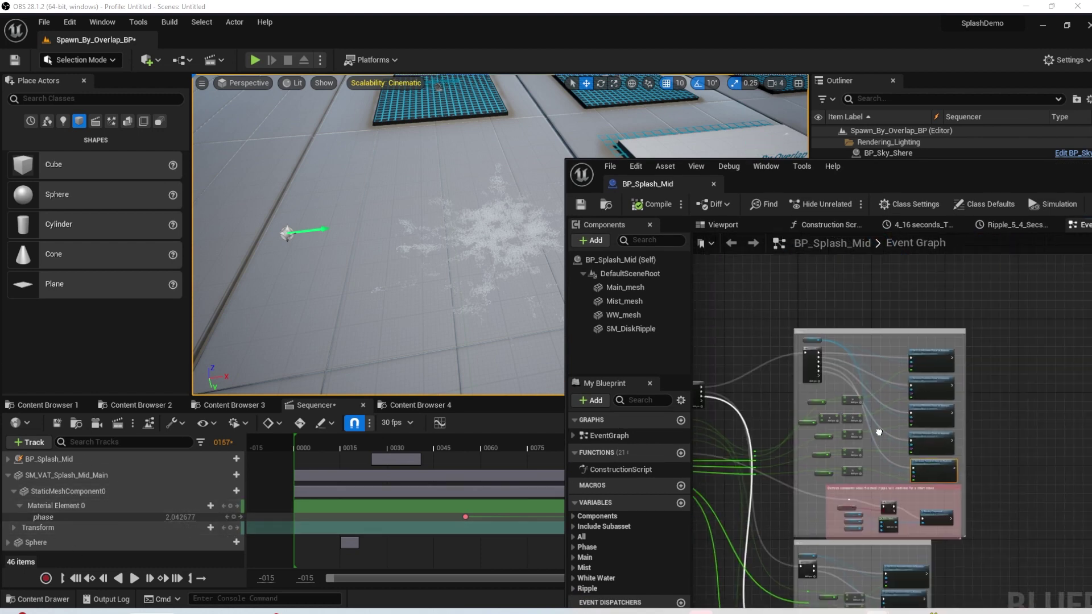
{"action": "scroll", "coordinate": [935, 324], "scroll_direction": "up", "scroll_amount": 3}
{"action": "right_click_drag", "start_coordinate": [808, 366], "coordinate": [991, 360]}
{"action": "left_click", "coordinate": [933, 319]}
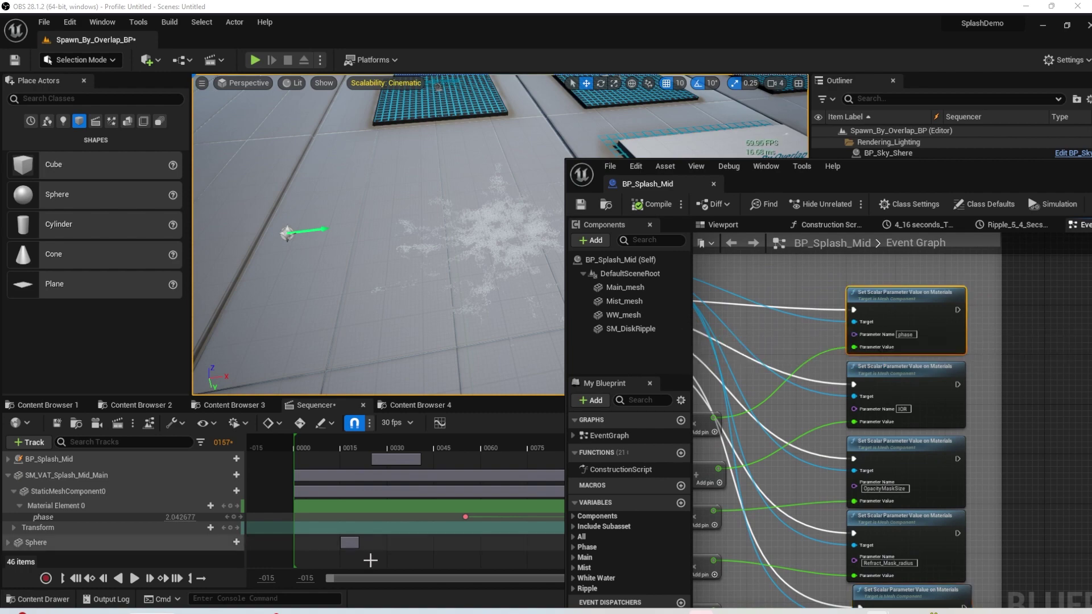
Select the IOR, OpacityMaskSize, Refract_Mask_radius and Opacity parameter nodes together and review how they connect within the Main group.
{"action": "left_click_drag", "start_coordinate": [841, 174], "coordinate": [663, 89]}
{"action": "right_click_drag", "start_coordinate": [825, 447], "coordinate": [851, 410]}
{"action": "left_click_drag", "start_coordinate": [882, 513], "coordinate": [731, 274]}
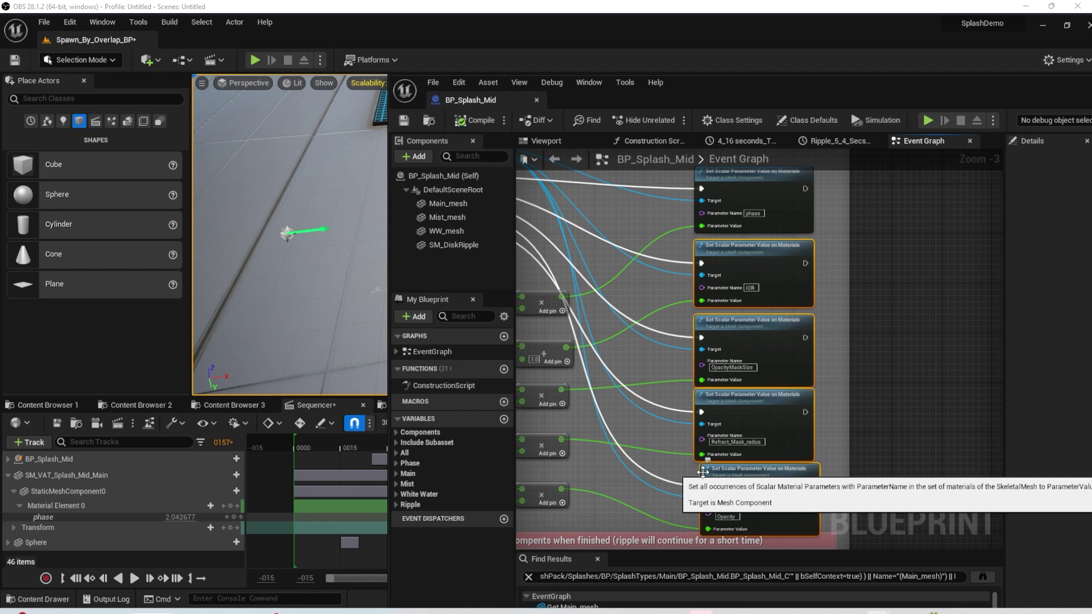
{"action": "scroll", "coordinate": [708, 460], "scroll_direction": "down", "scroll_amount": 2}
{"action": "right_click_drag", "start_coordinate": [623, 444], "coordinate": [800, 420]}
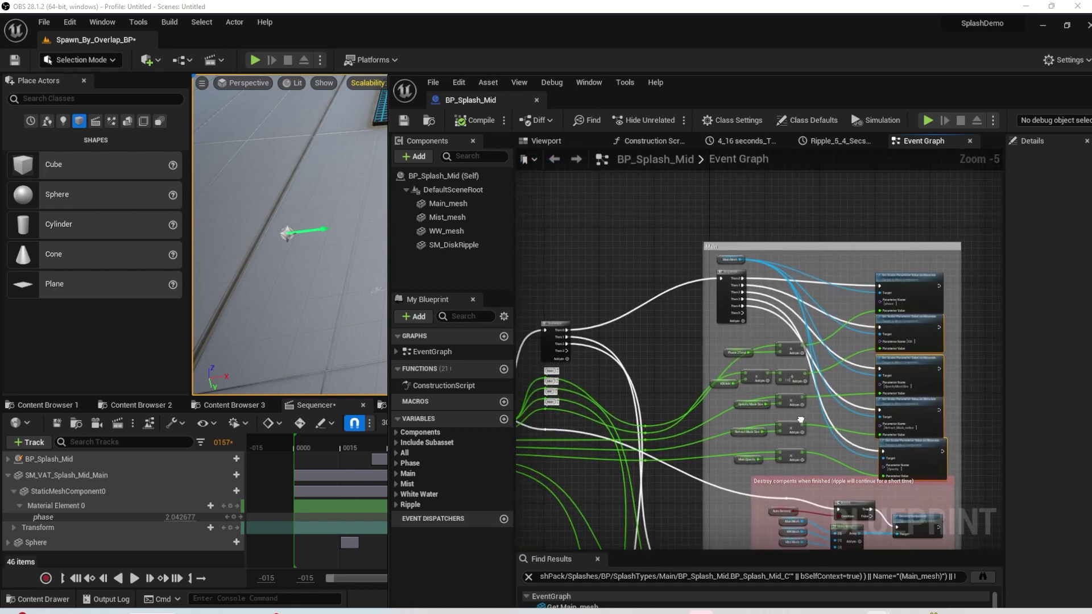
Select the Main_mesh component and then SM_DiskRipple to point out the meshes that would need their own tracks.
{"action": "left_click", "coordinate": [435, 203]}
{"action": "left_click_drag", "start_coordinate": [701, 94], "coordinate": [927, 132]}
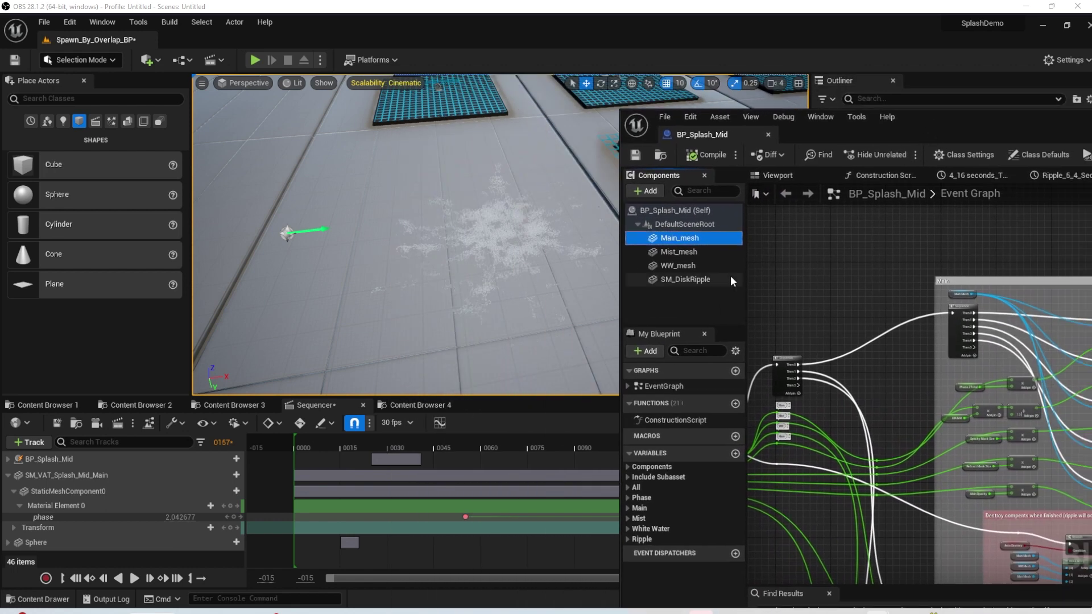
{"action": "left_click", "coordinate": [676, 280]}
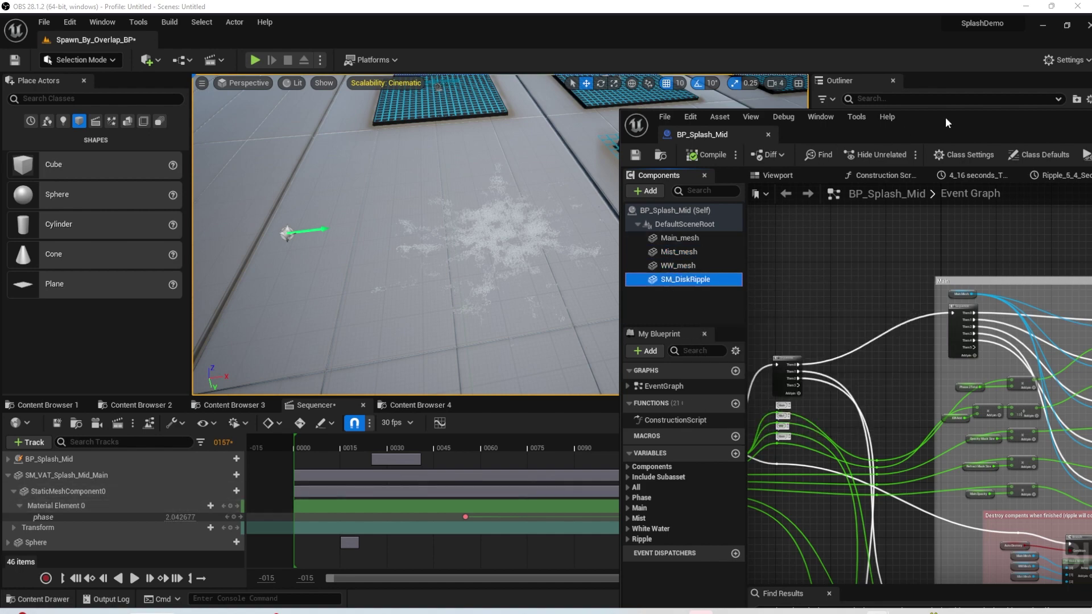
{"action": "left_click_drag", "start_coordinate": [945, 117], "coordinate": [549, 162]}
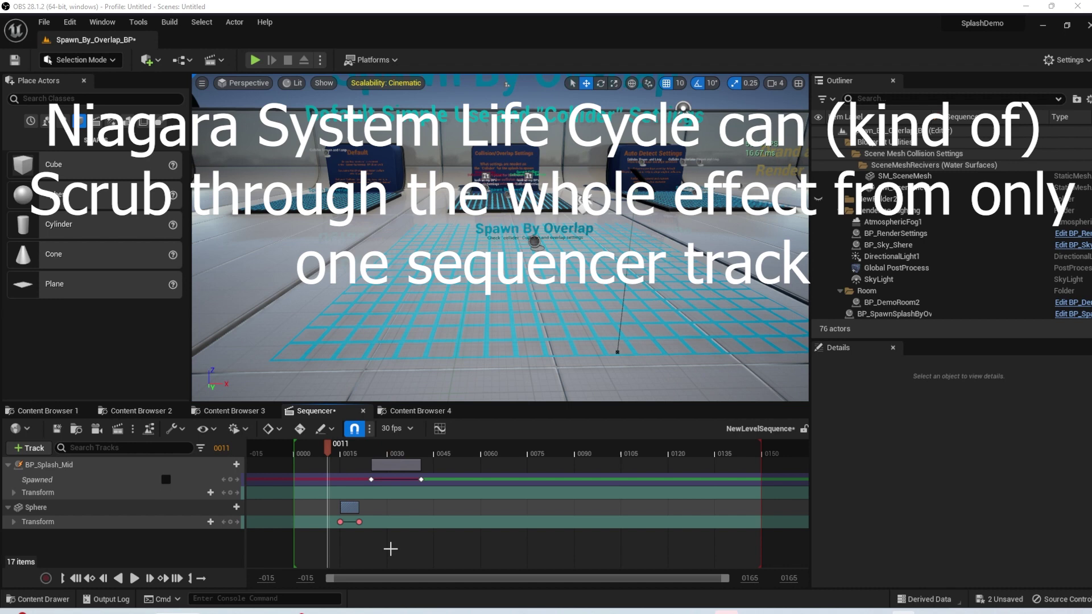
Scrub and play the BP_Splash_Mid sequence, pause it, and return the playhead to frame 6.
{"action": "left_click", "coordinate": [494, 450]}
{"action": "left_click_drag", "start_coordinate": [496, 448], "coordinate": [388, 450]}
{"action": "left_click", "coordinate": [134, 579]}
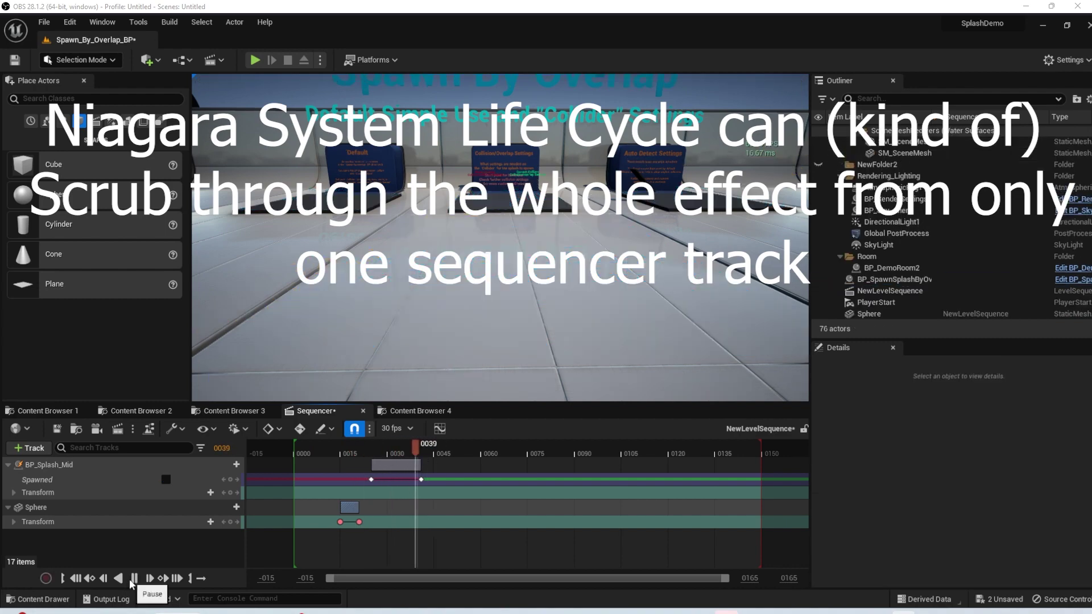
{"action": "left_click", "coordinate": [133, 579]}
{"action": "left_click_drag", "start_coordinate": [438, 451], "coordinate": [313, 455]}
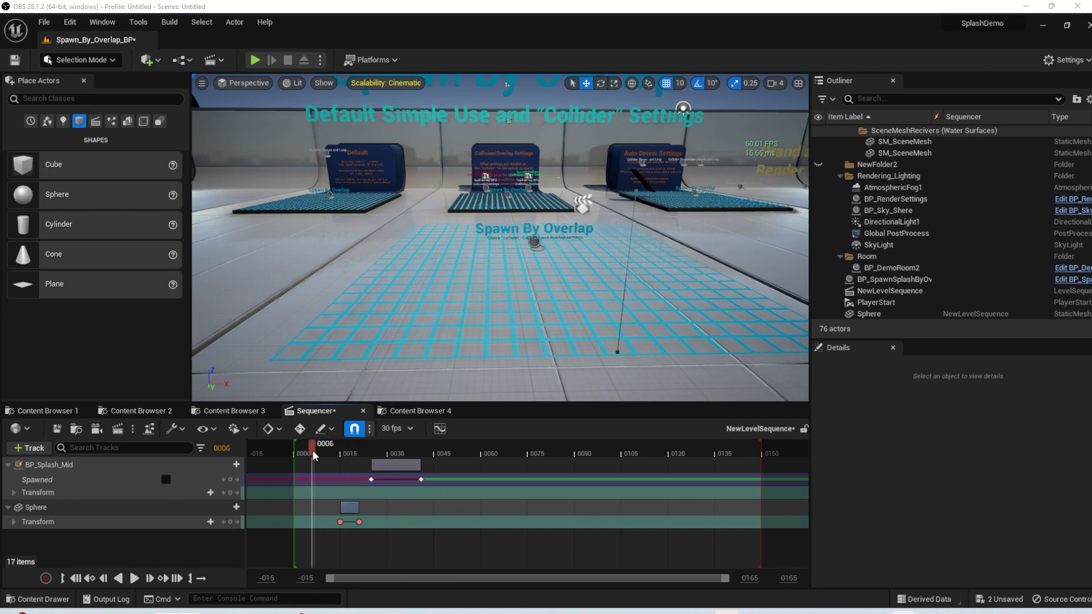
Run the level in the editor viewport to preview the overlap splashes, and stop the simulation.
{"action": "key", "text": "d"}
{"action": "right_click_drag", "start_coordinate": [409, 333], "coordinate": [391, 320]}
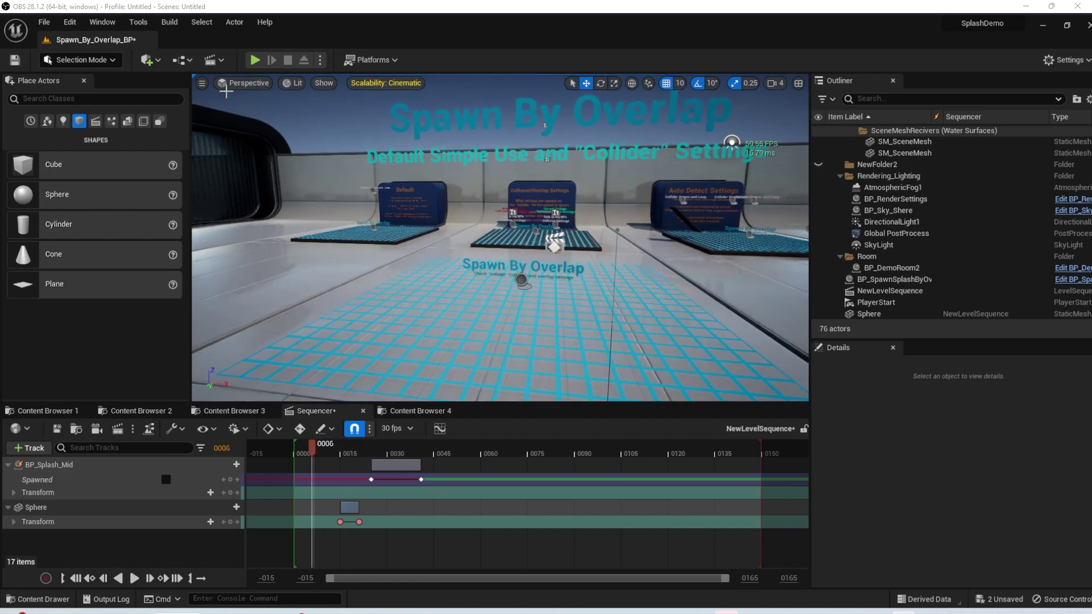
{"action": "left_click", "coordinate": [255, 60]}
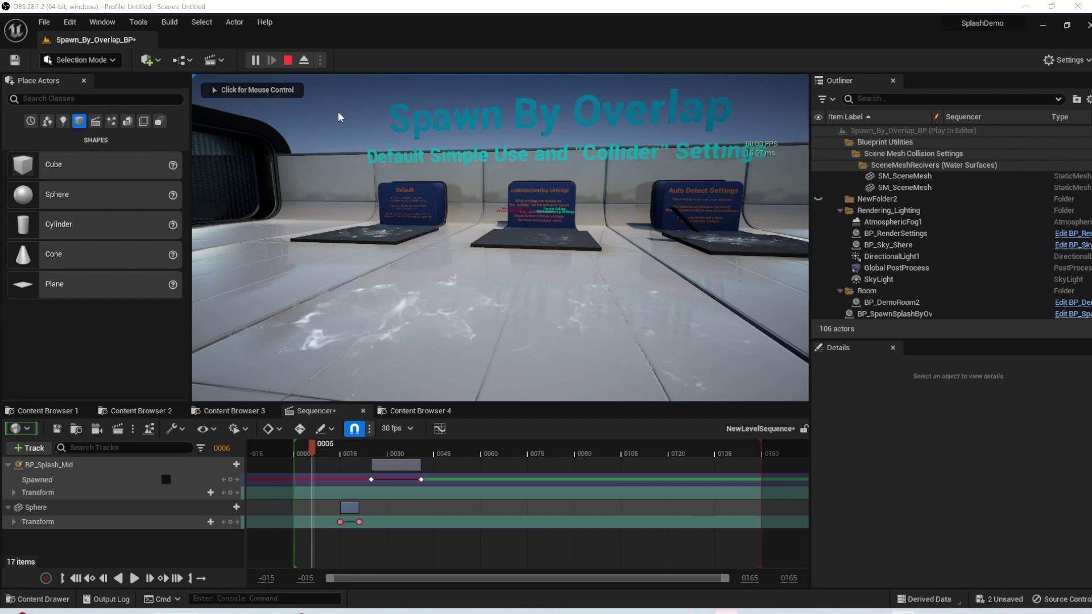
{"action": "left_click", "coordinate": [288, 61]}
{"action": "right_click_drag", "start_coordinate": [380, 194], "coordinate": [392, 225]}
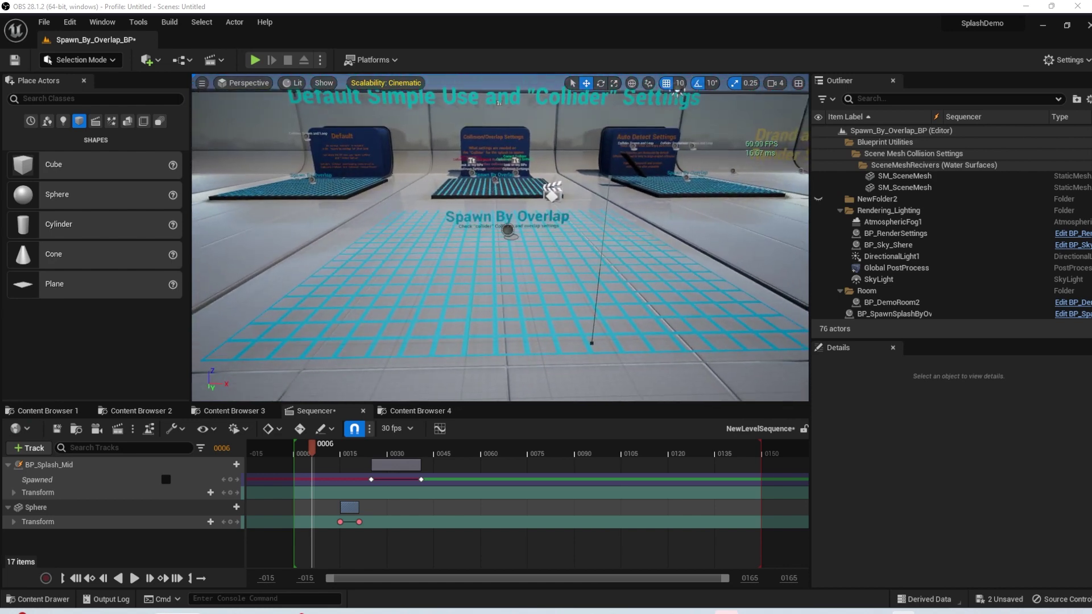
Select the large BP_SpawnSplashByOverlap5 grid actor on the floor and frame it in the viewport.
{"action": "key", "text": "d"}
{"action": "right_click_drag", "start_coordinate": [445, 251], "coordinate": [444, 249]}
{"action": "left_click", "coordinate": [441, 230]}
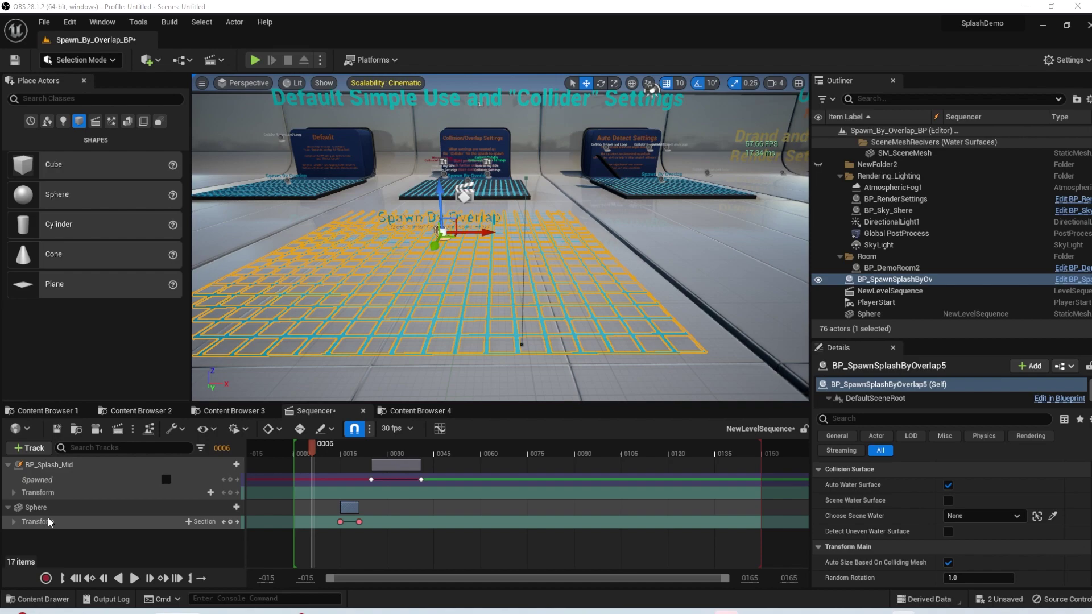
{"action": "key", "text": "w"}
{"action": "right_click_drag", "start_coordinate": [432, 273], "coordinate": [503, 247]}
{"action": "key", "text": "s"}
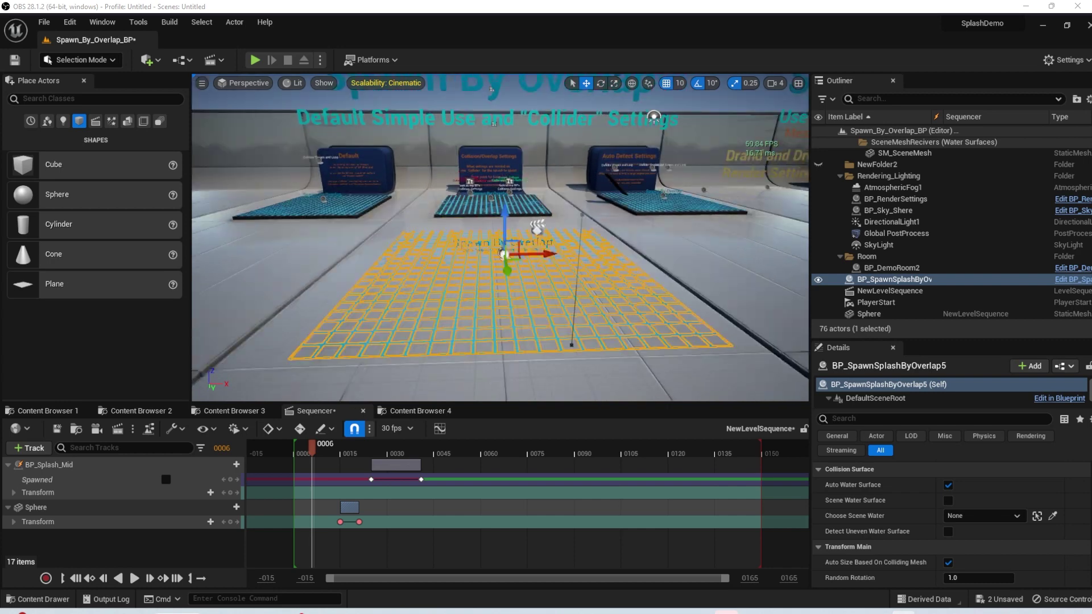
{"action": "right_click_drag", "start_coordinate": [500, 239], "coordinate": [500, 239]}
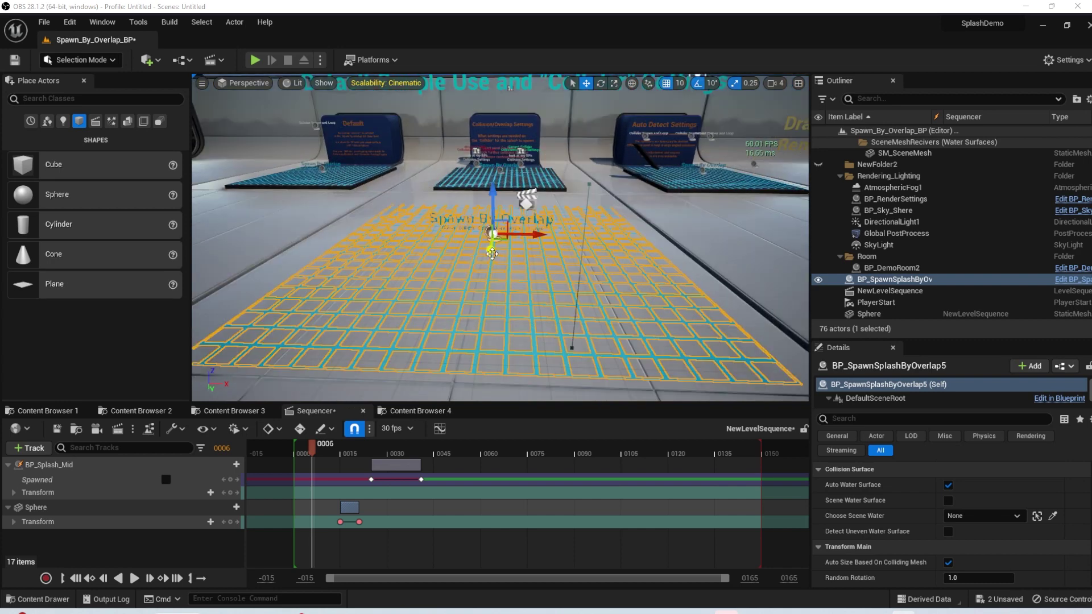